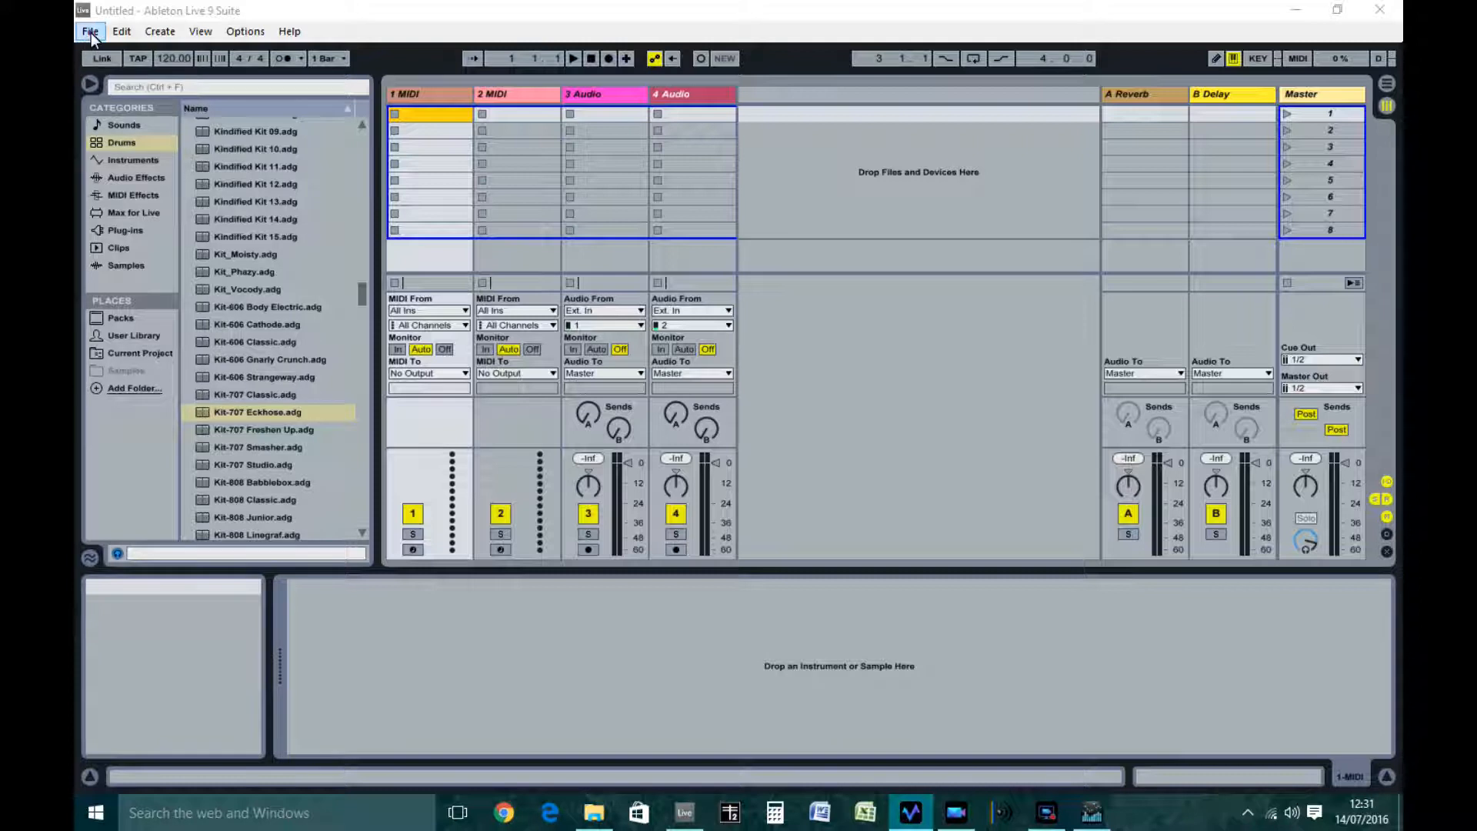
# - Start a new Live set and load an empty Drum Rack onto the first MIDI track
pyautogui.click(96, 50)
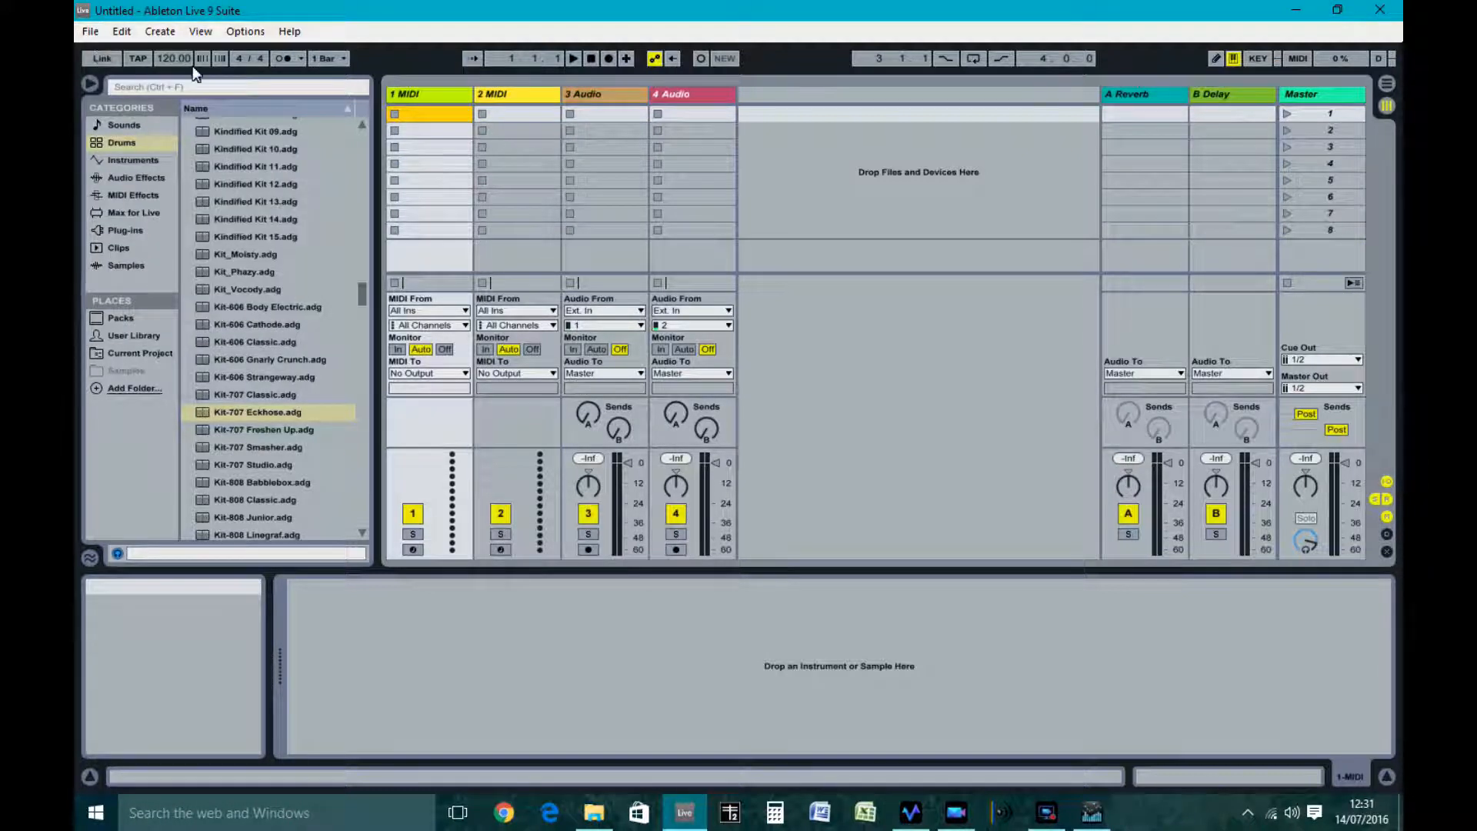
pyautogui.moveTo(359, 295); pyautogui.dragTo(359, 141)
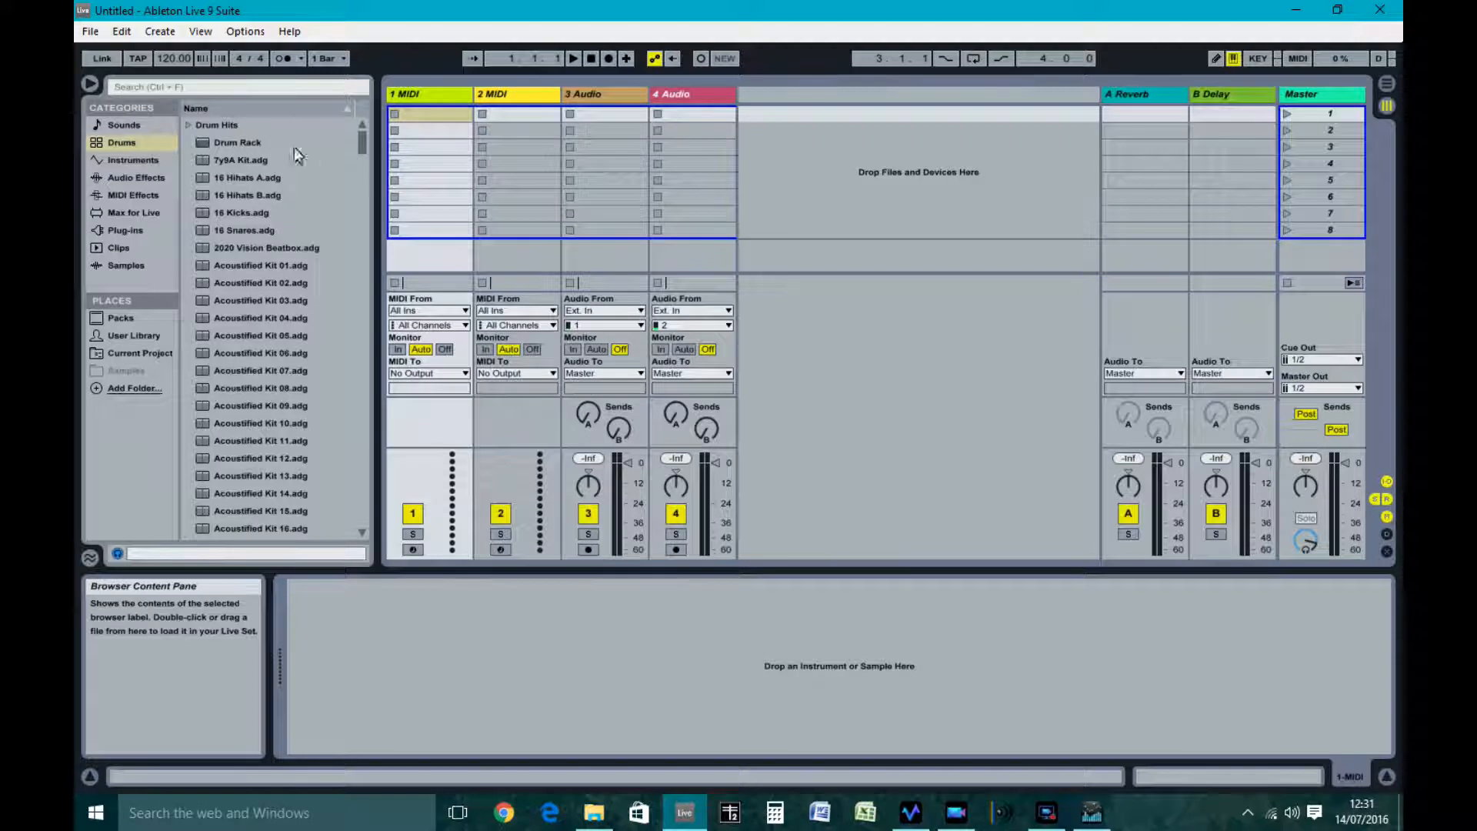
pyautogui.doubleClick(229, 141)
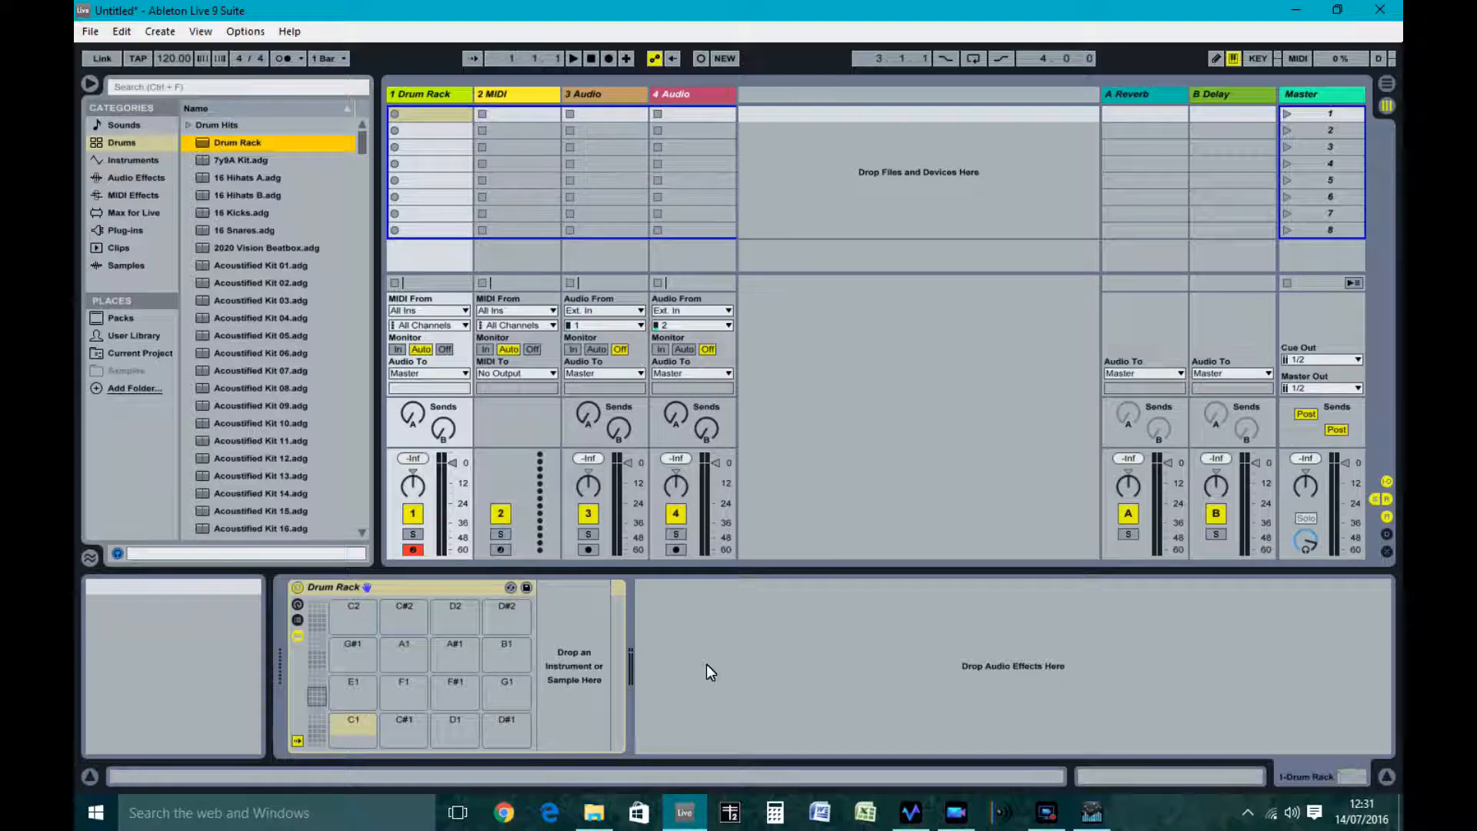
# - Preview the drum presets Burned Kit 04, Charred Kit 02, Conga B and Electrified Kit 04
pyautogui.scroll(-2, 363, 151)
pyautogui.moveTo(363, 150); pyautogui.dragTo(358, 178)
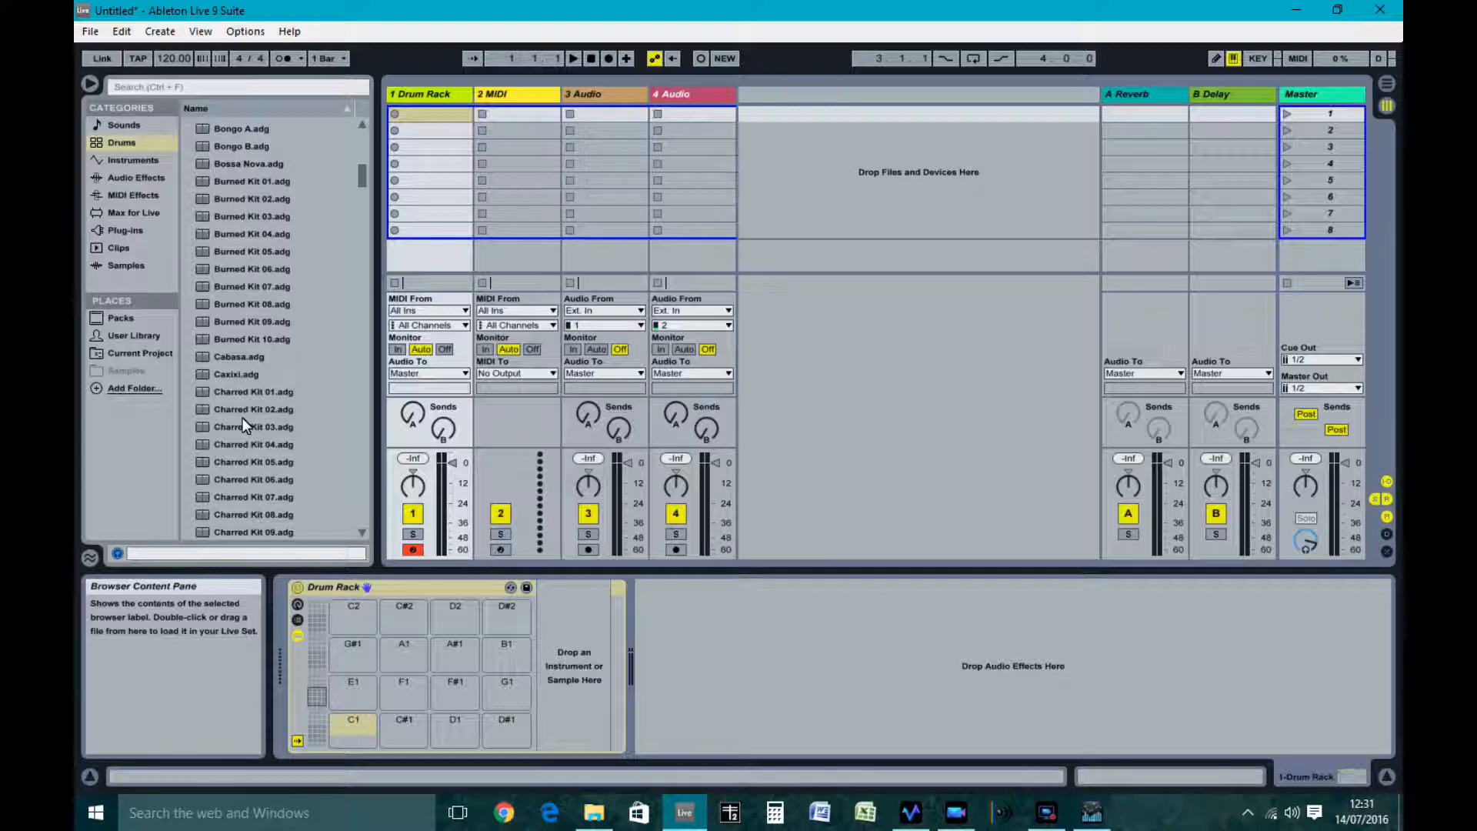
pyautogui.click(237, 231)
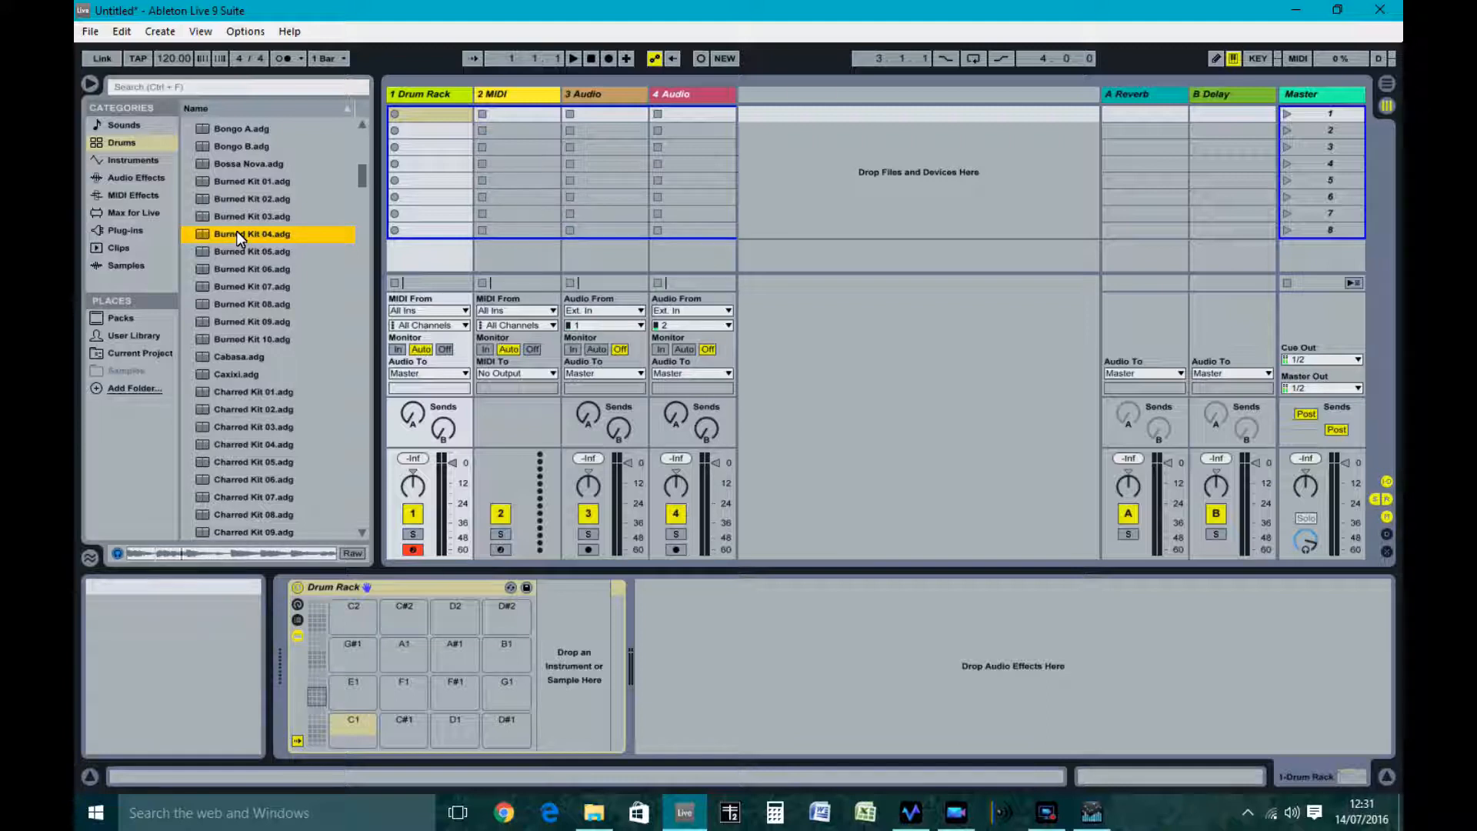
pyautogui.click(235, 415)
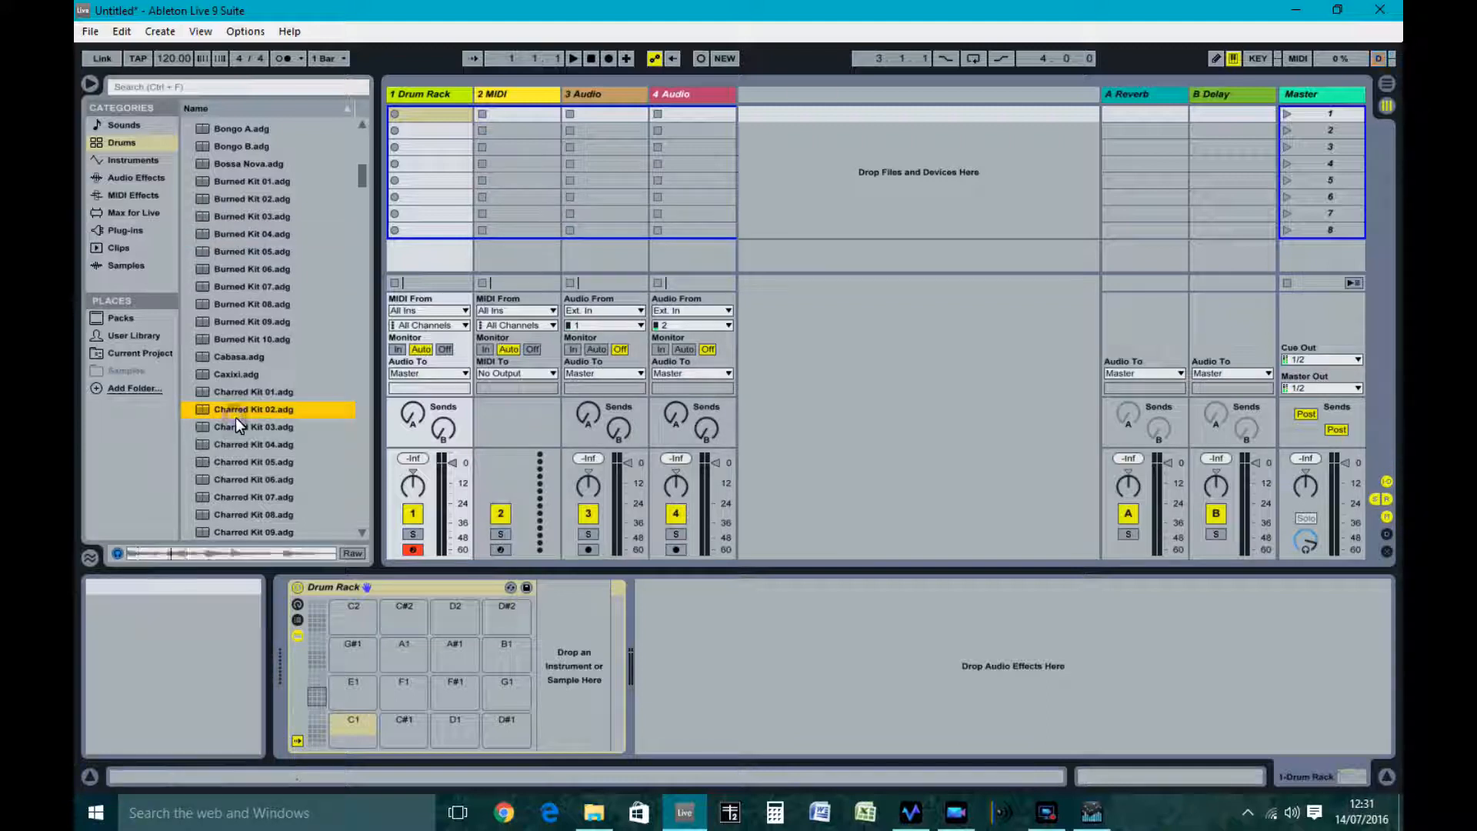
pyautogui.moveTo(361, 178); pyautogui.dragTo(361, 200)
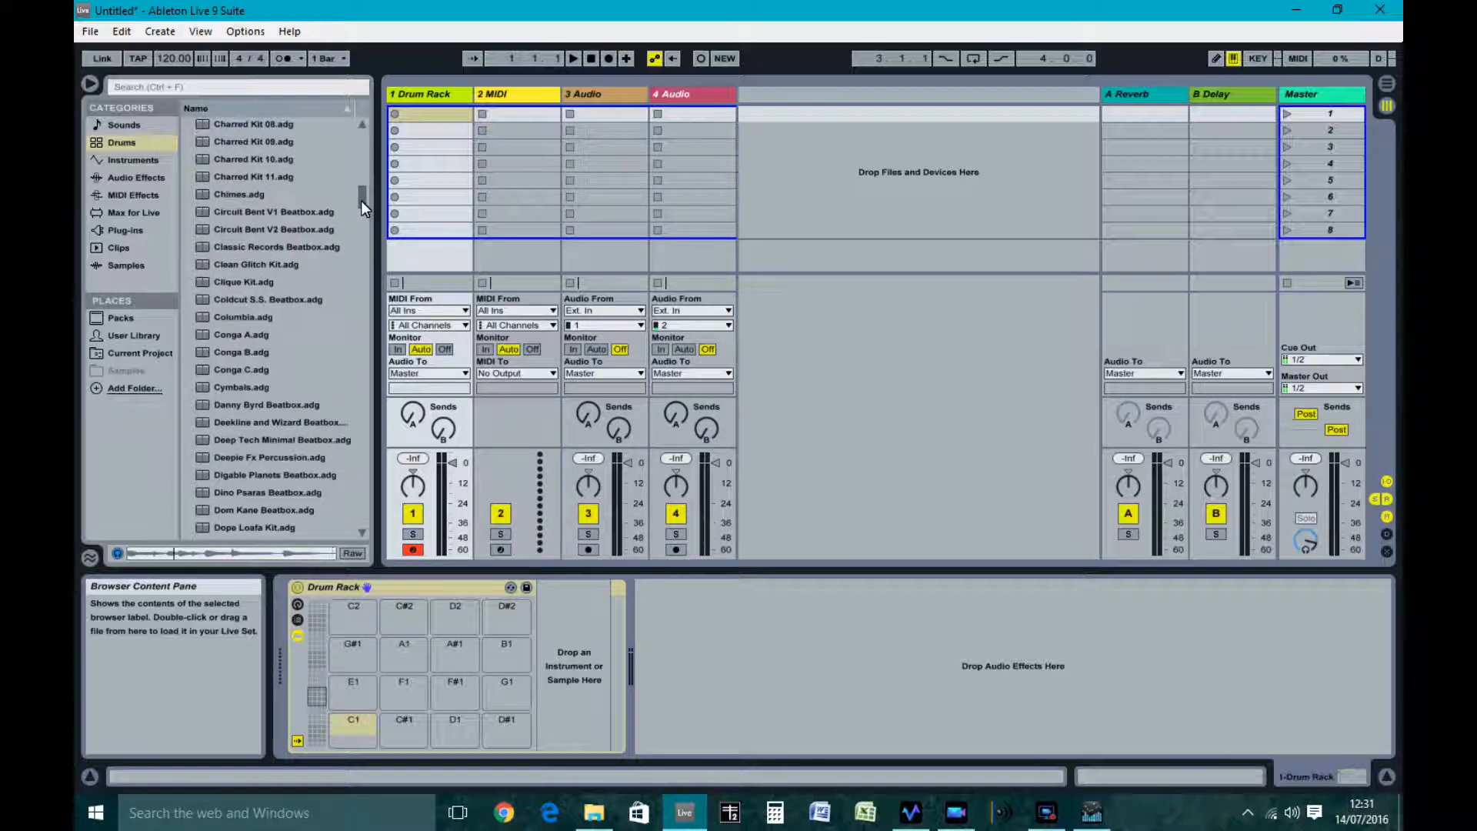
pyautogui.click(246, 351)
pyautogui.moveTo(358, 201); pyautogui.dragTo(361, 231)
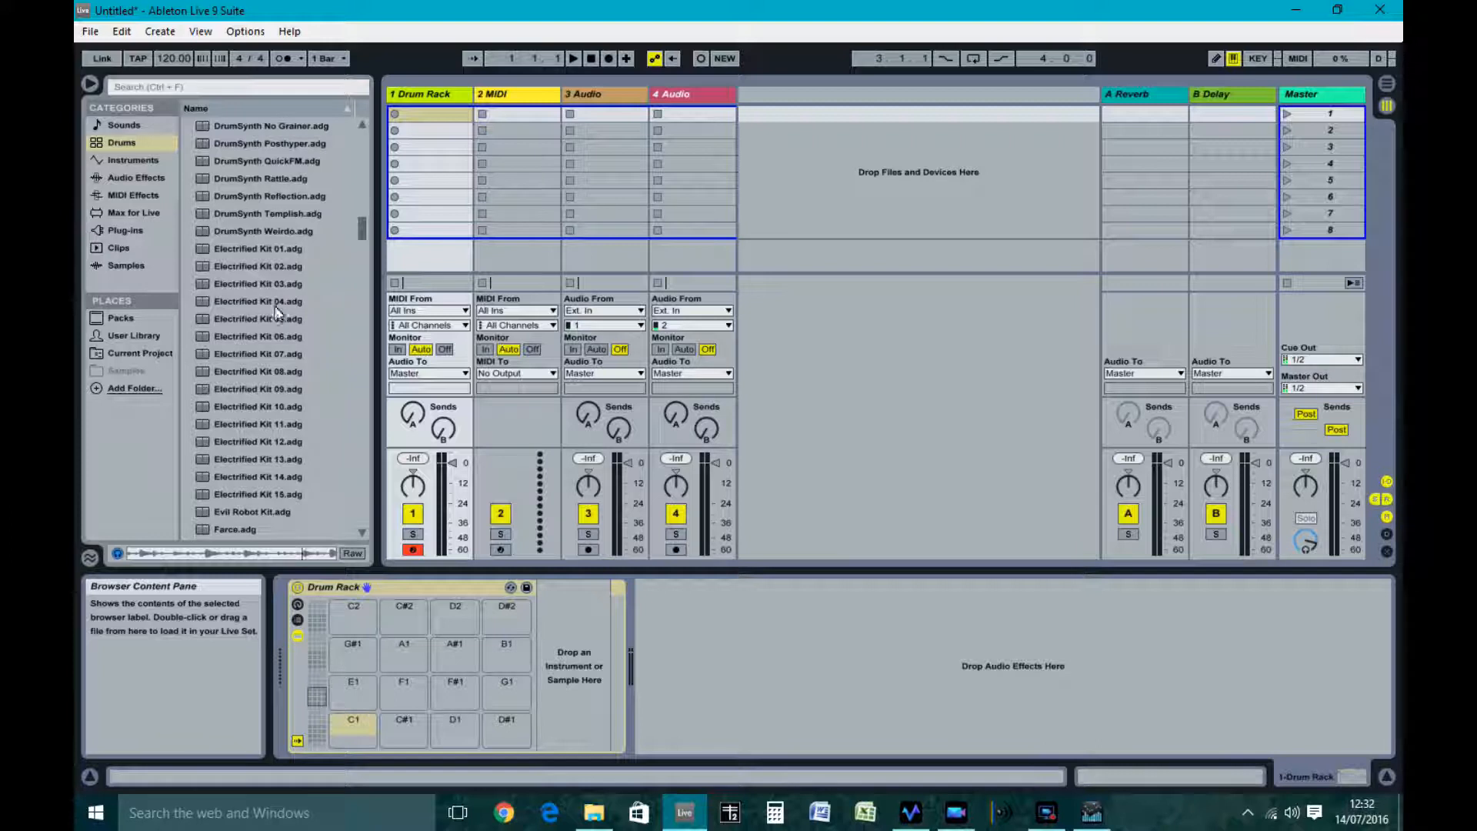
pyautogui.click(238, 300)
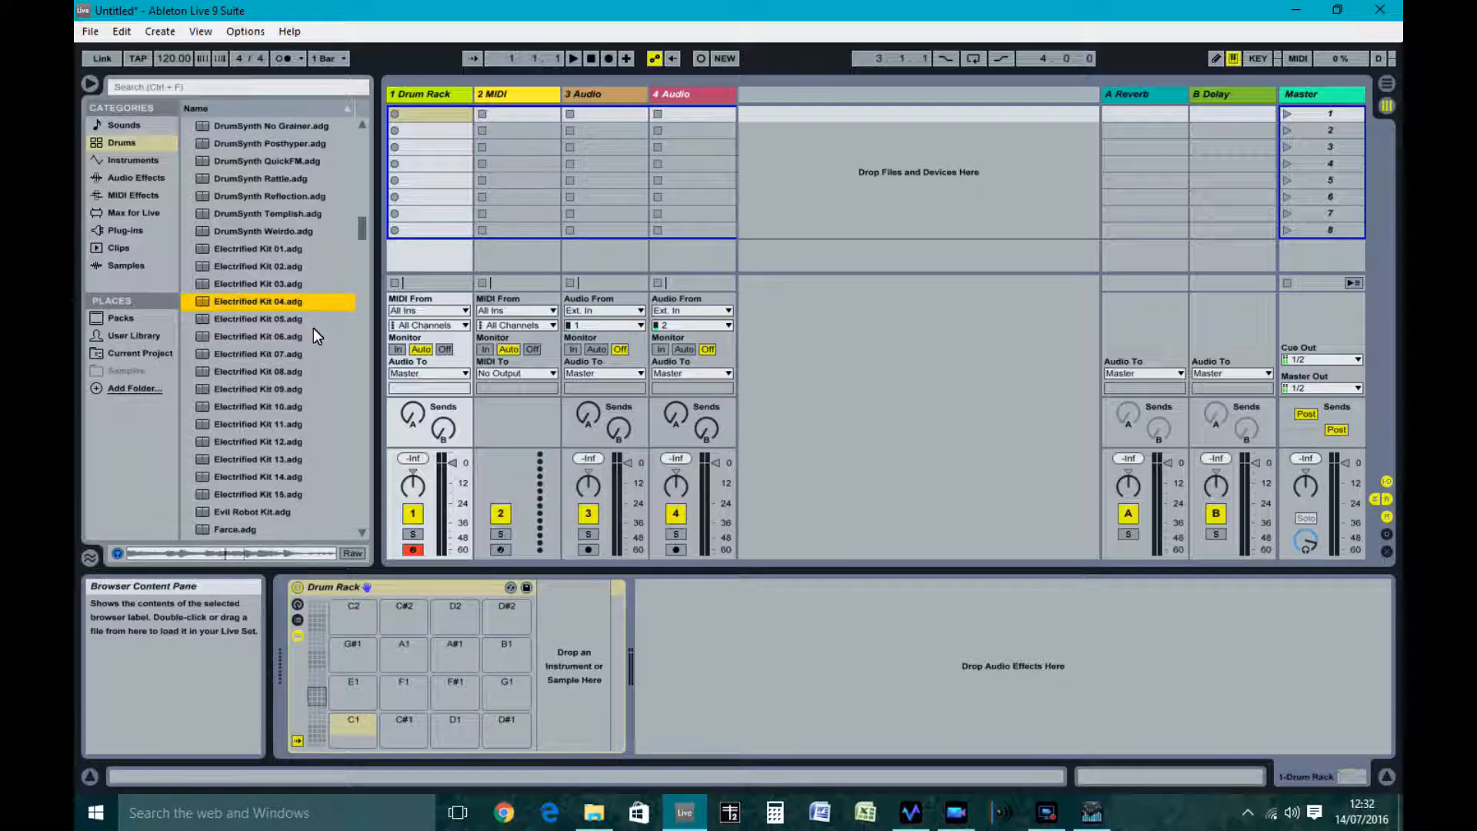
# - Preview the Kit-707 Eckhose drum preset and load it onto the first MIDI track
pyautogui.click(131, 141)
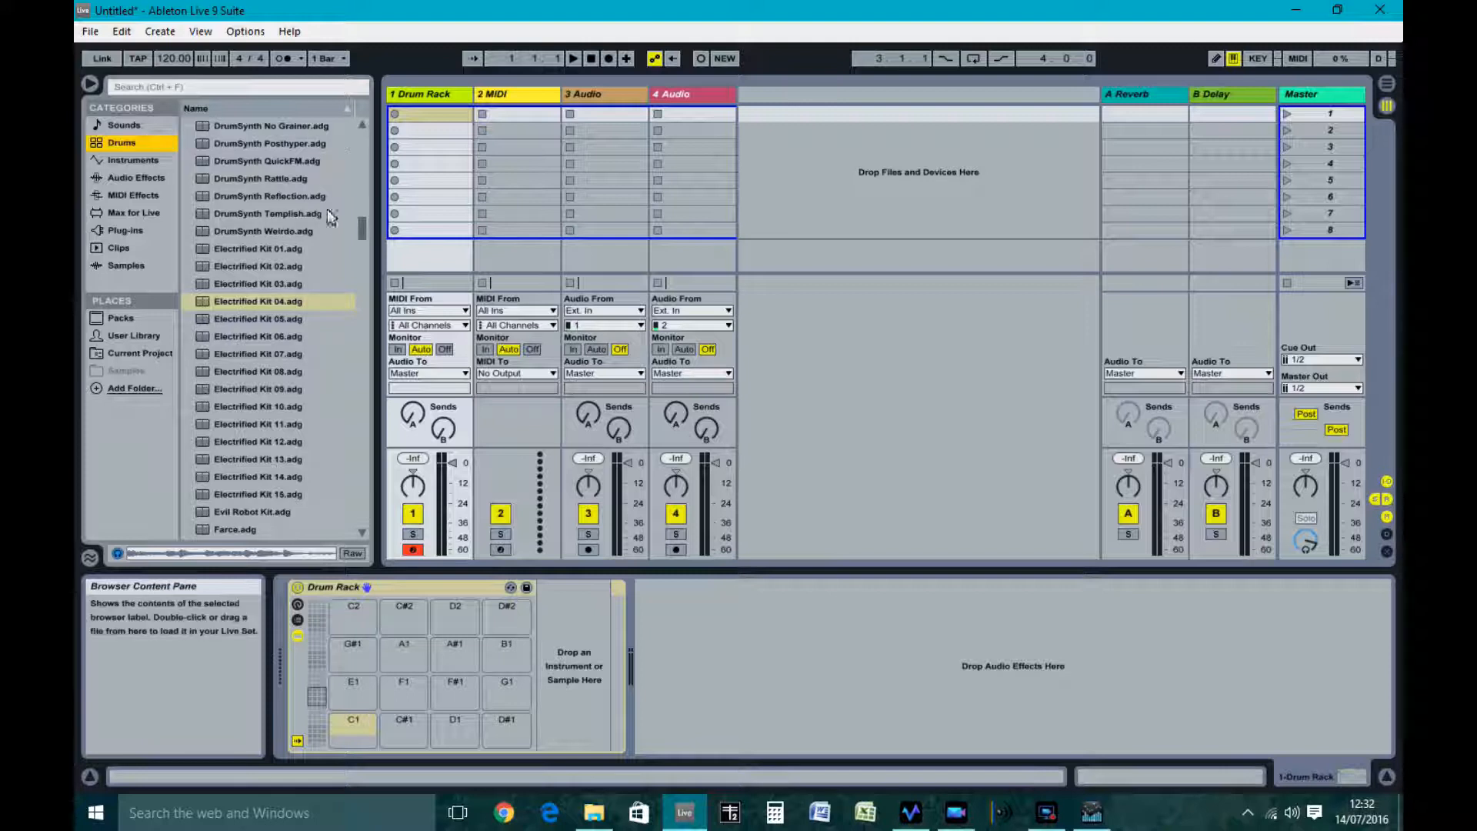
pyautogui.moveTo(363, 232); pyautogui.dragTo(354, 308)
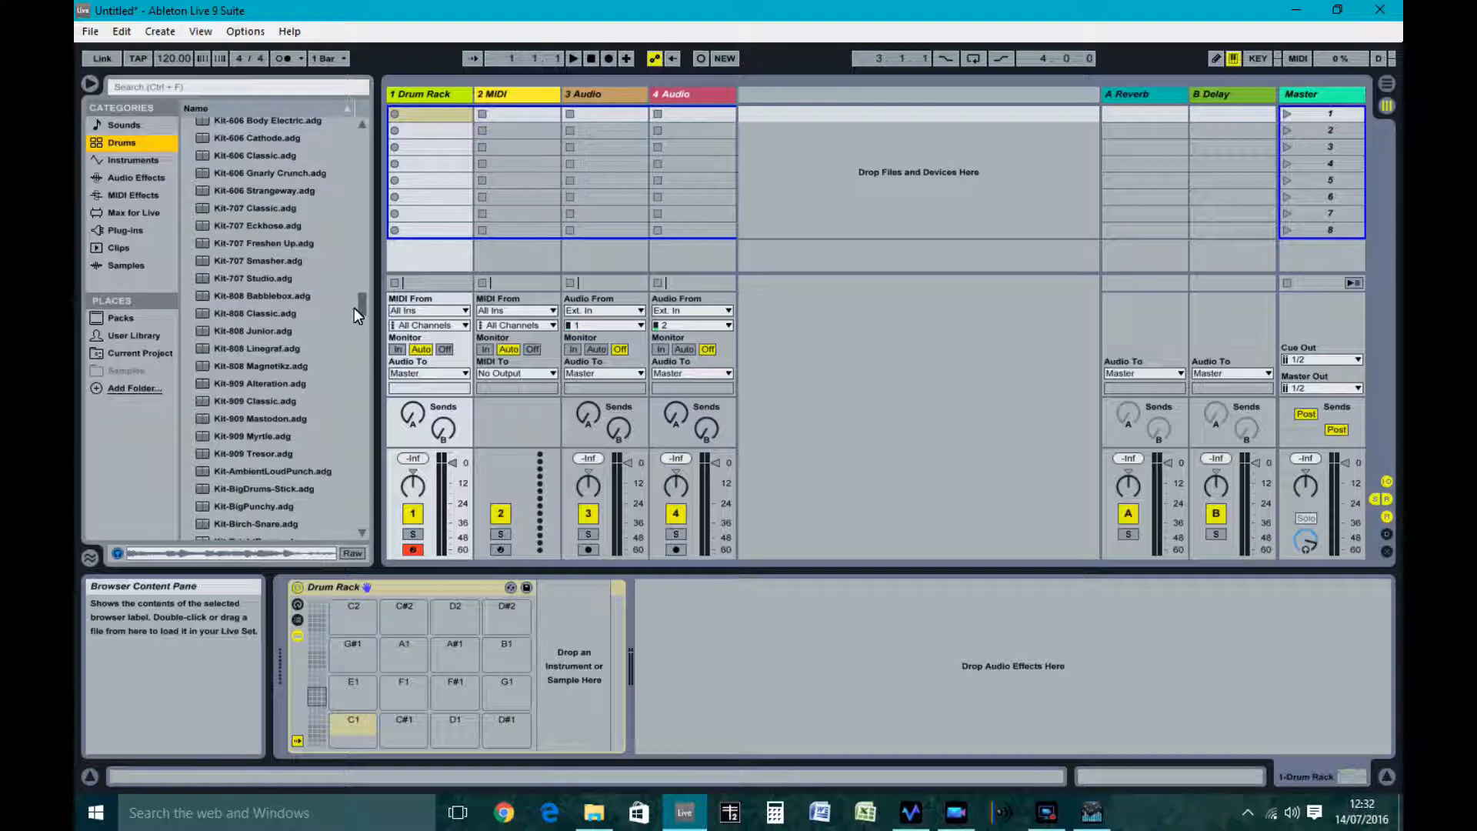
pyautogui.click(260, 224)
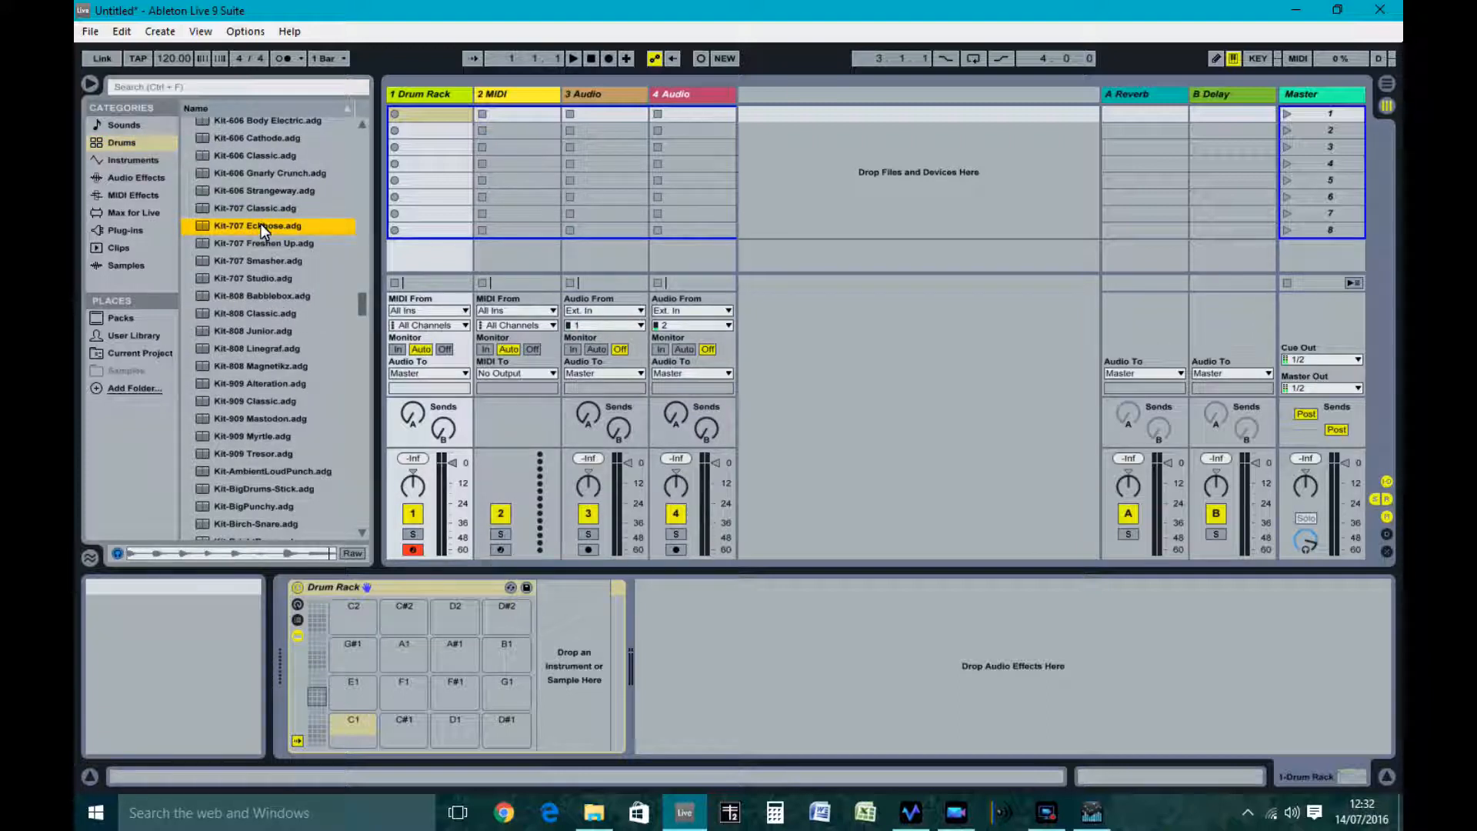
pyautogui.doubleClick(261, 224)
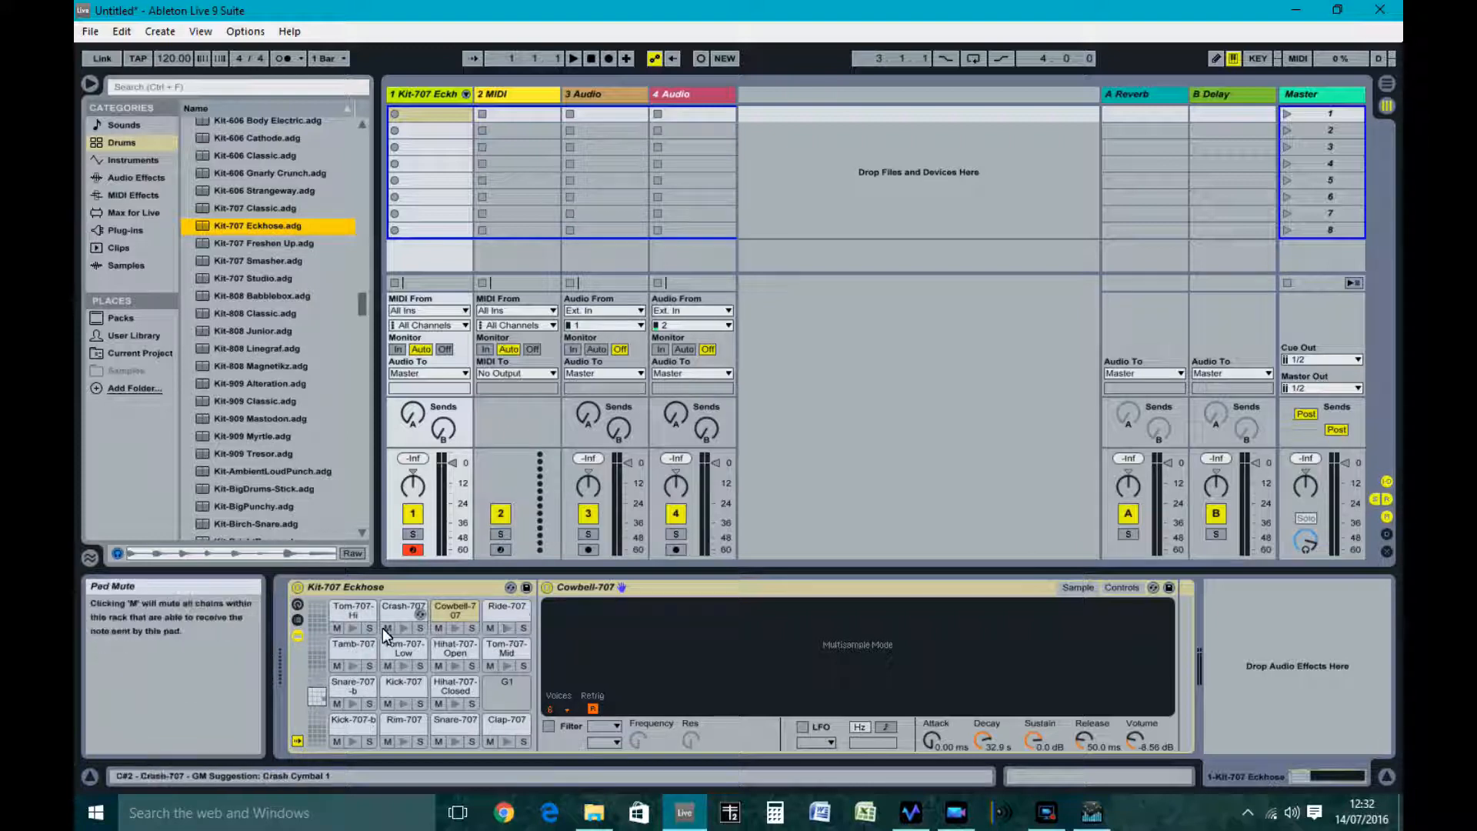
# - Audition the kit's high tom, crash, cowbell, open hi-hat, low tom, tambourine and Snare-707-b pads
pyautogui.click(355, 626)
pyautogui.click(407, 626)
pyautogui.click(453, 629)
pyautogui.click(455, 666)
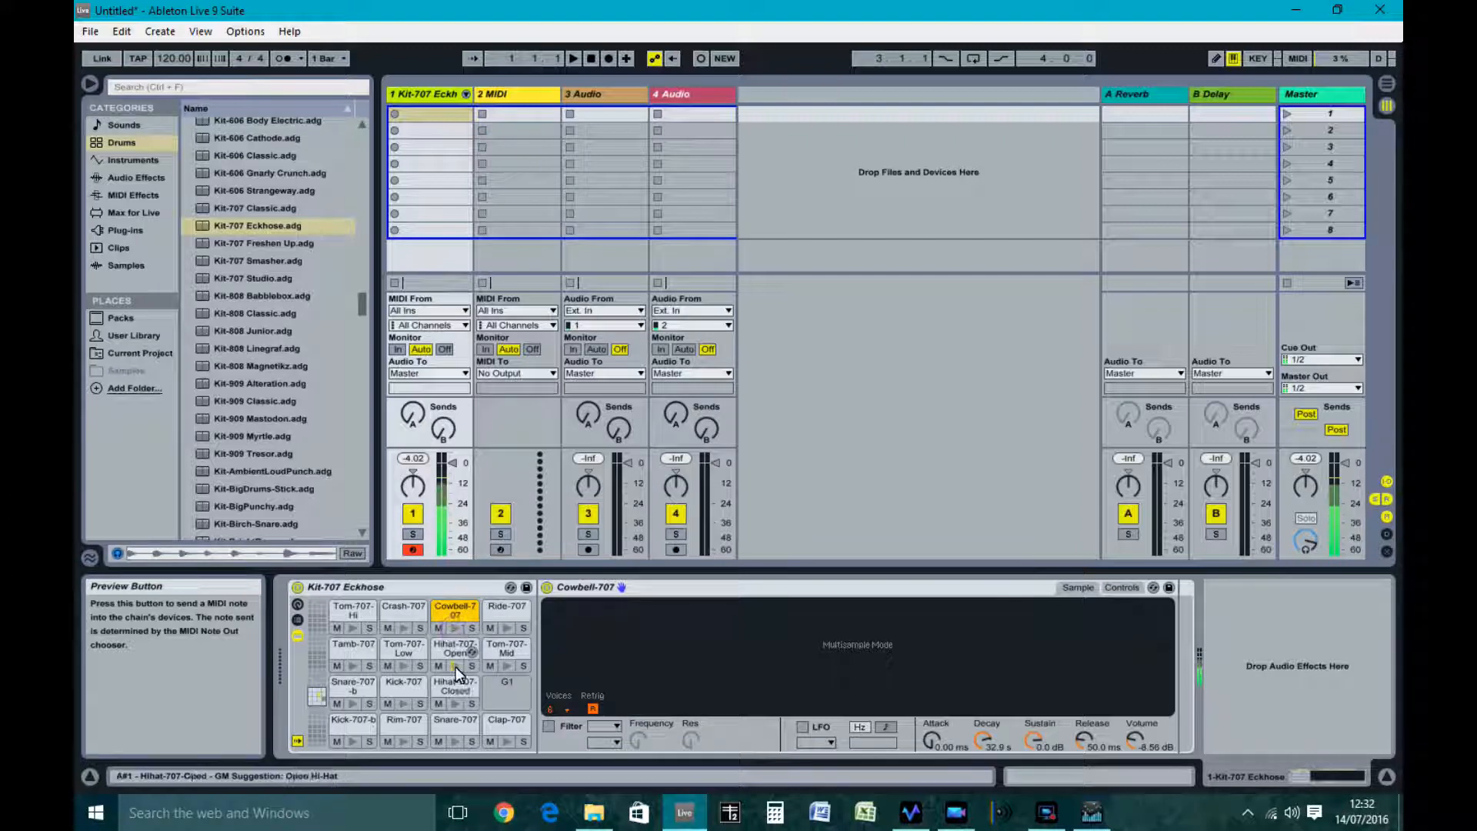
pyautogui.click(403, 667)
pyautogui.click(351, 666)
pyautogui.click(351, 706)
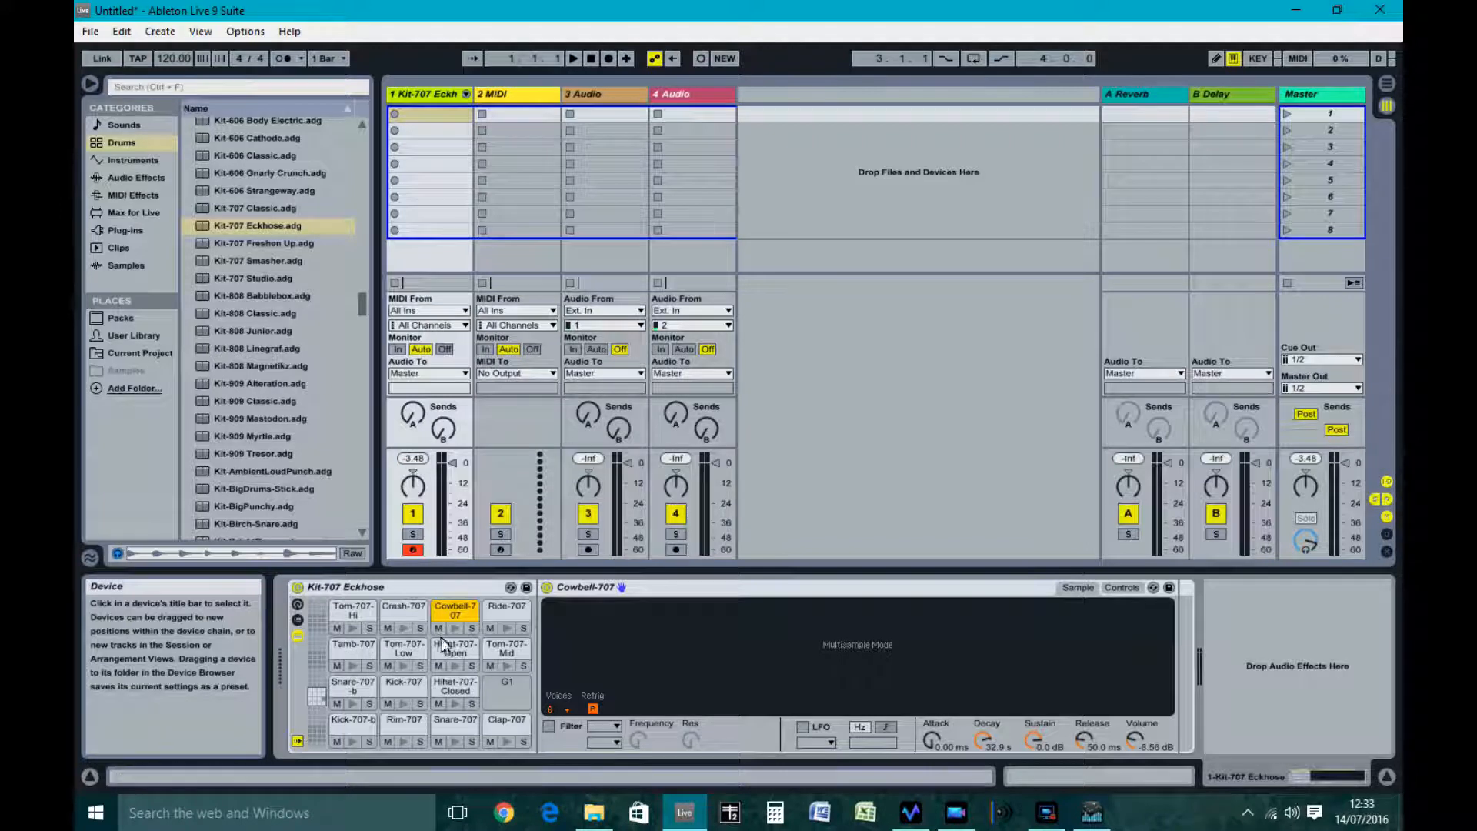
pyautogui.click(404, 627)
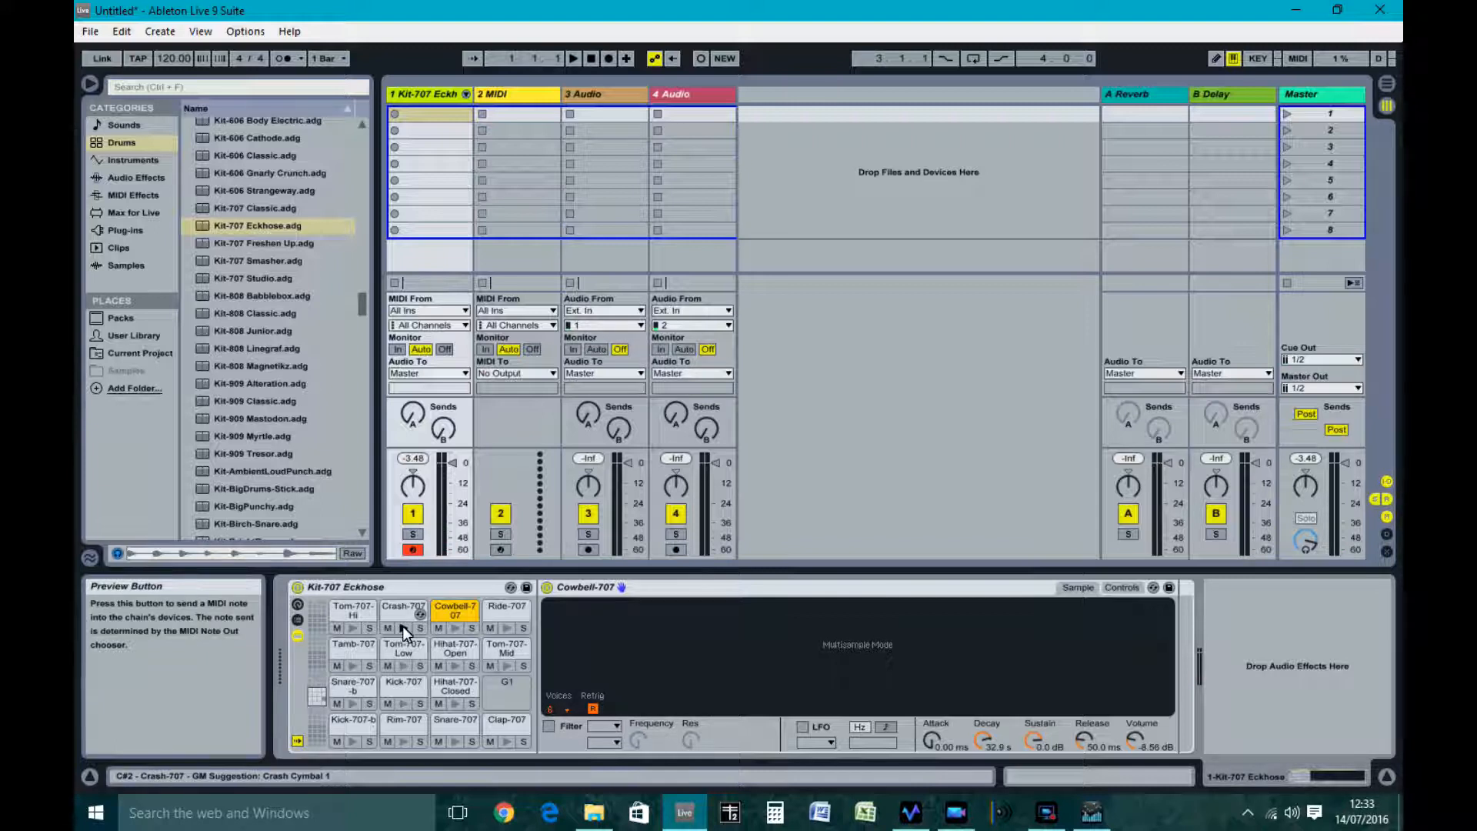
# - Create a MIDI clip in the drum track's first slot and enlarge its note editor with Draw Mode on
pyautogui.doubleClick(429, 112)
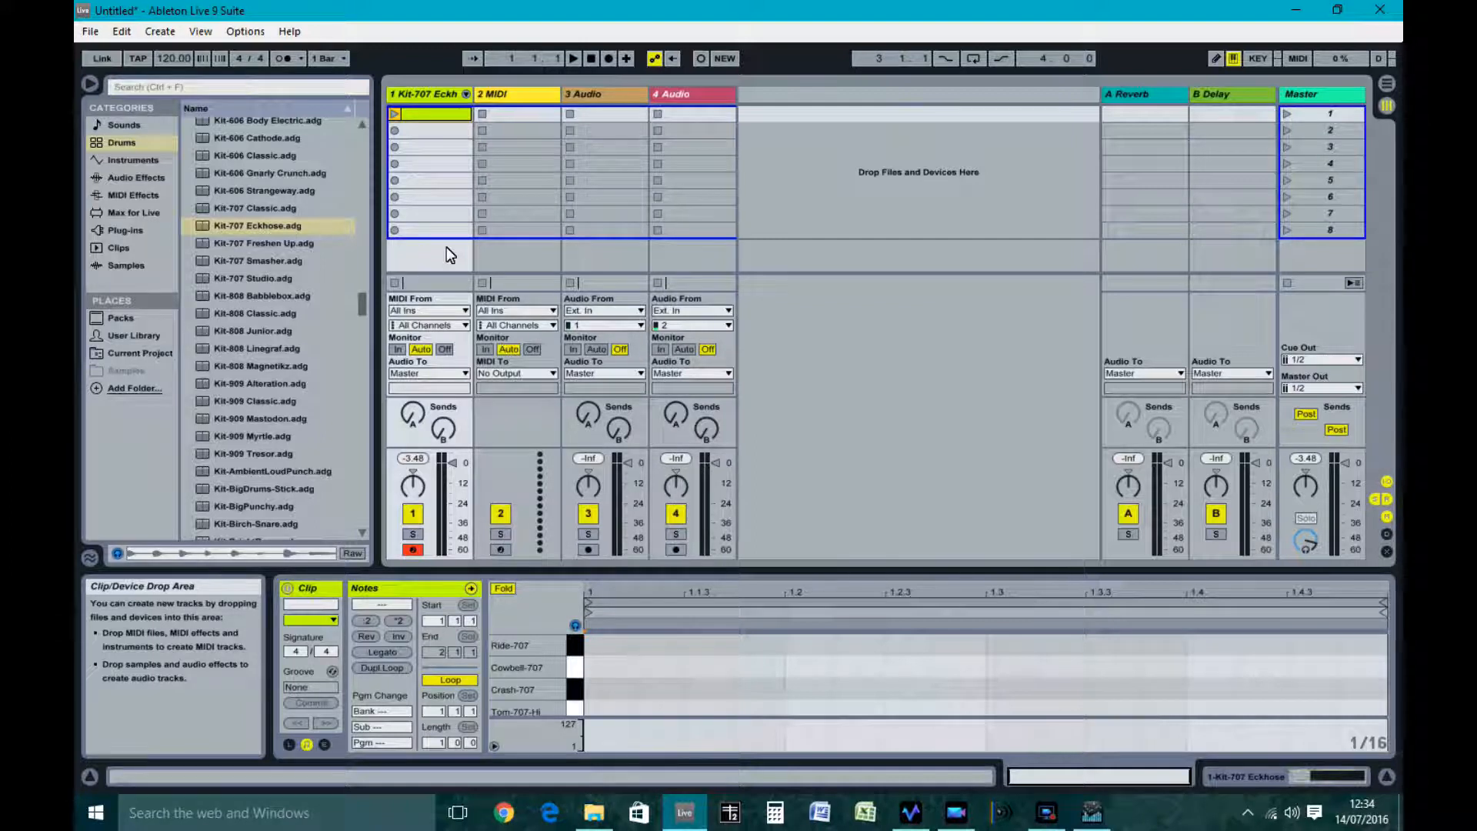
pyautogui.moveTo(756, 572); pyautogui.dragTo(773, 247)
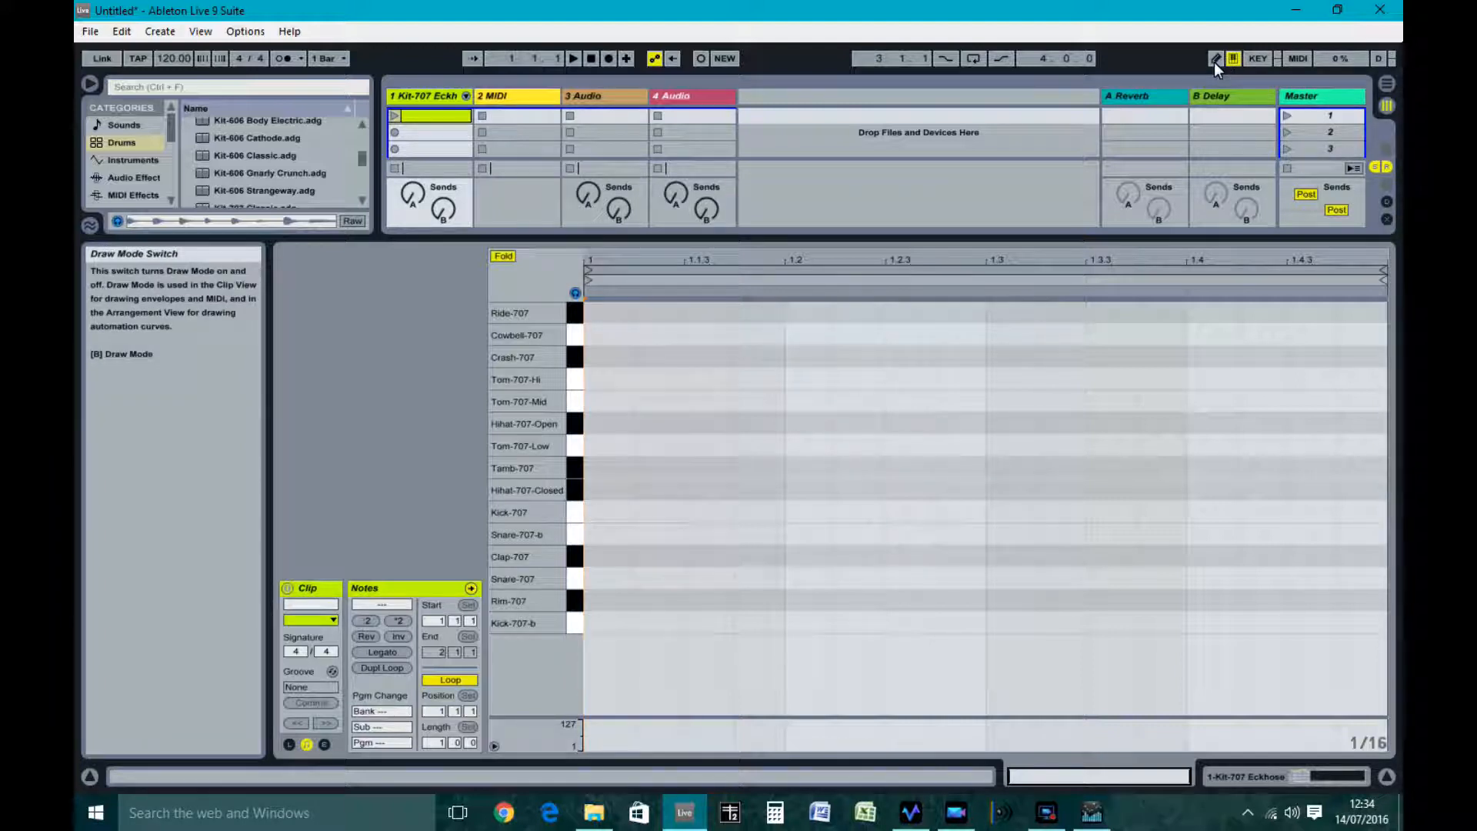
pyautogui.click(1214, 59)
# - Draw Kick-707-b notes on all four beats of the first clip, and play the clip back before stopping it
pyautogui.click(606, 610)
pyautogui.click(606, 608)
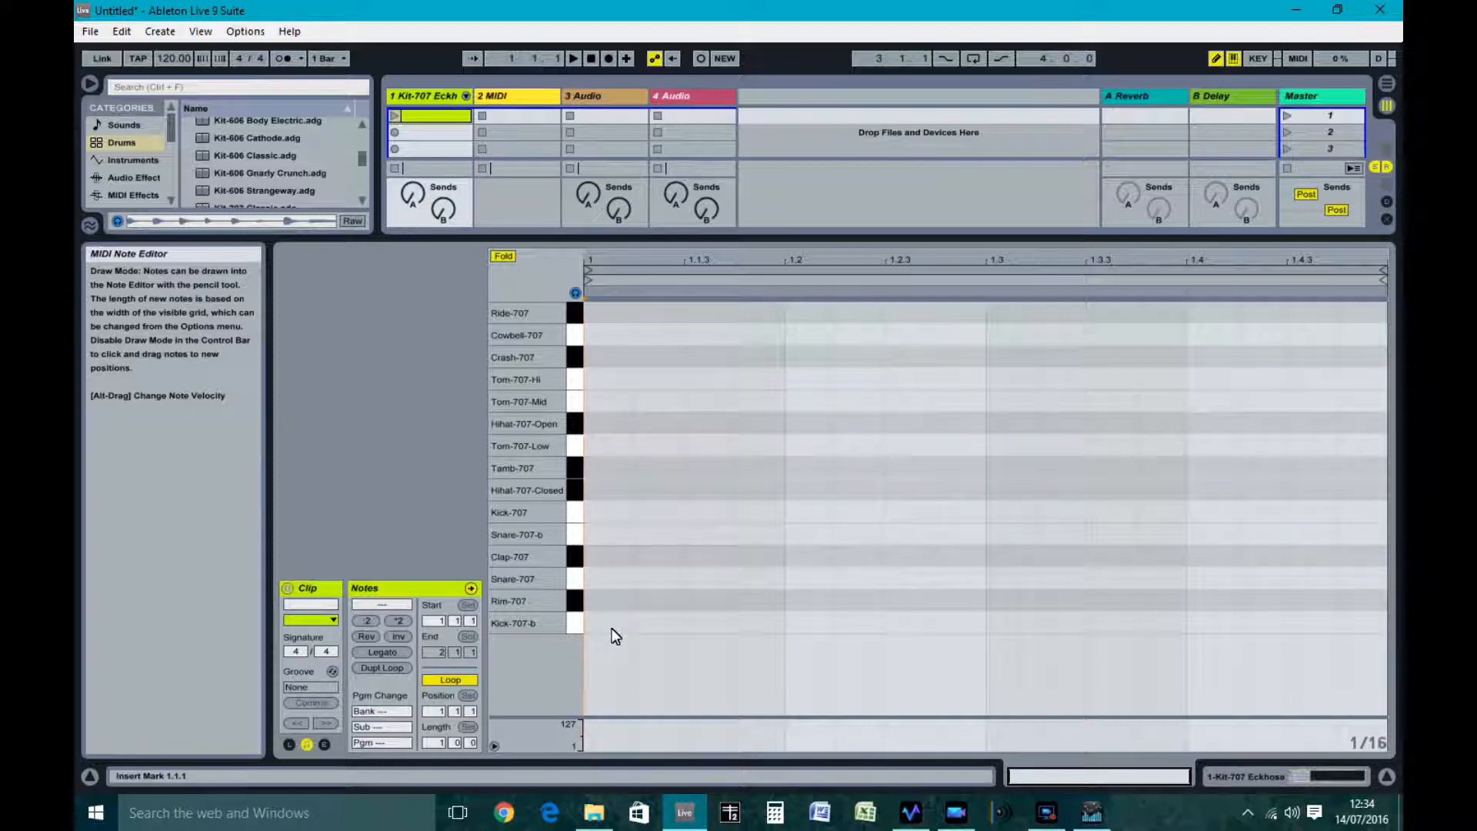
pyautogui.click(612, 624)
pyautogui.click(811, 624)
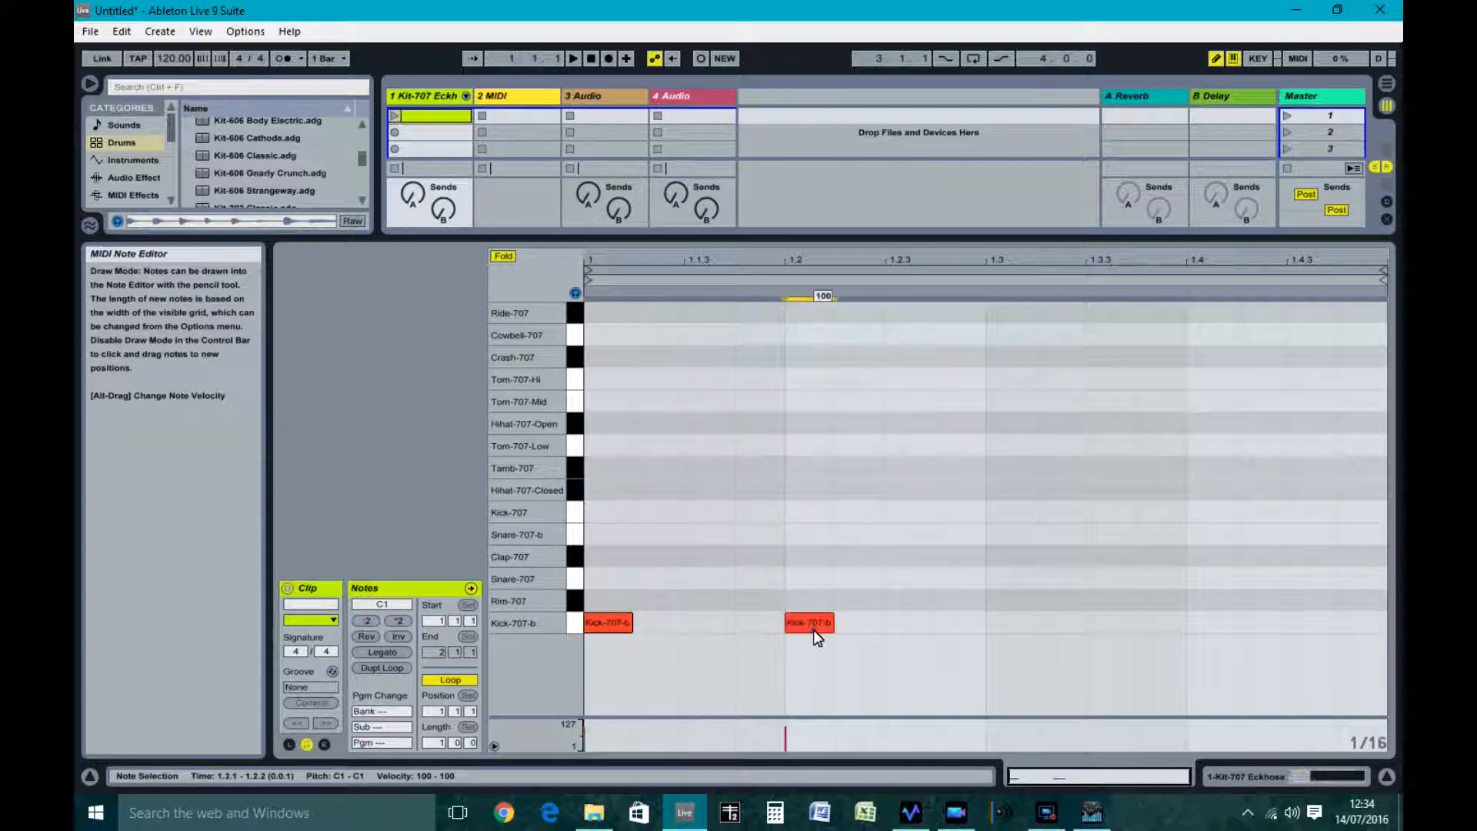
pyautogui.click(996, 623)
pyautogui.click(1223, 623)
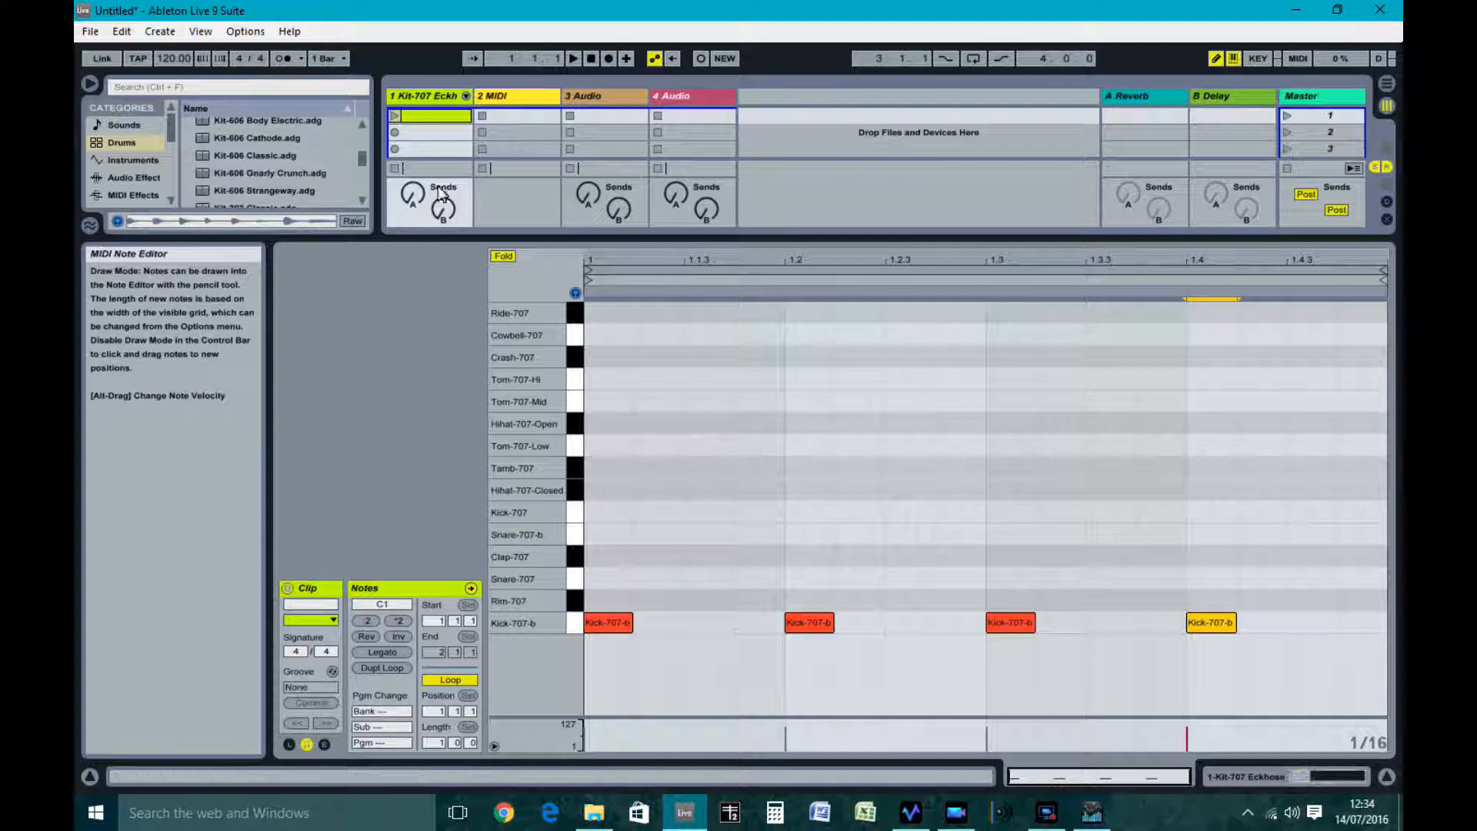
pyautogui.click(394, 116)
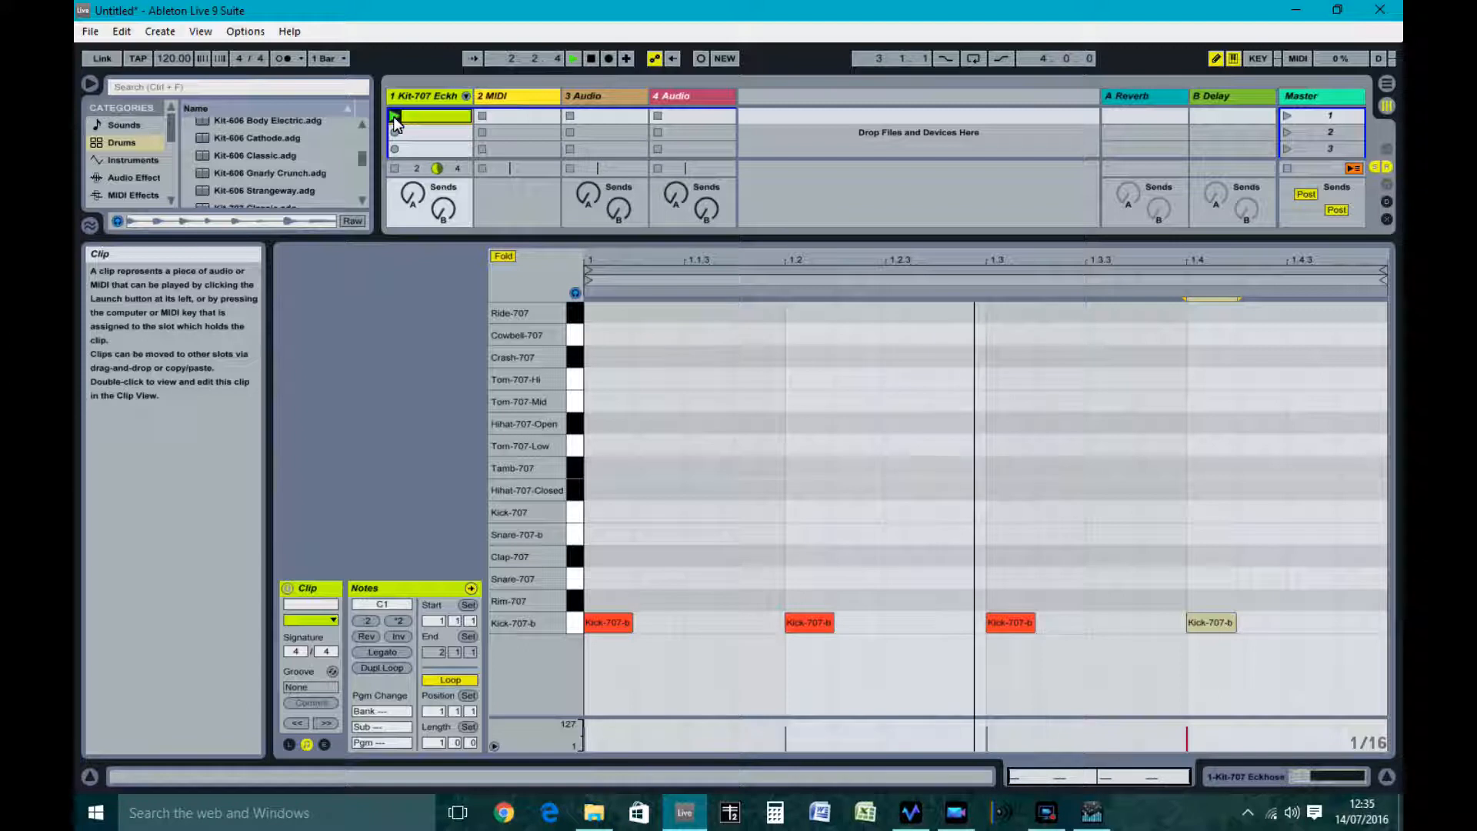
pyautogui.click(395, 168)
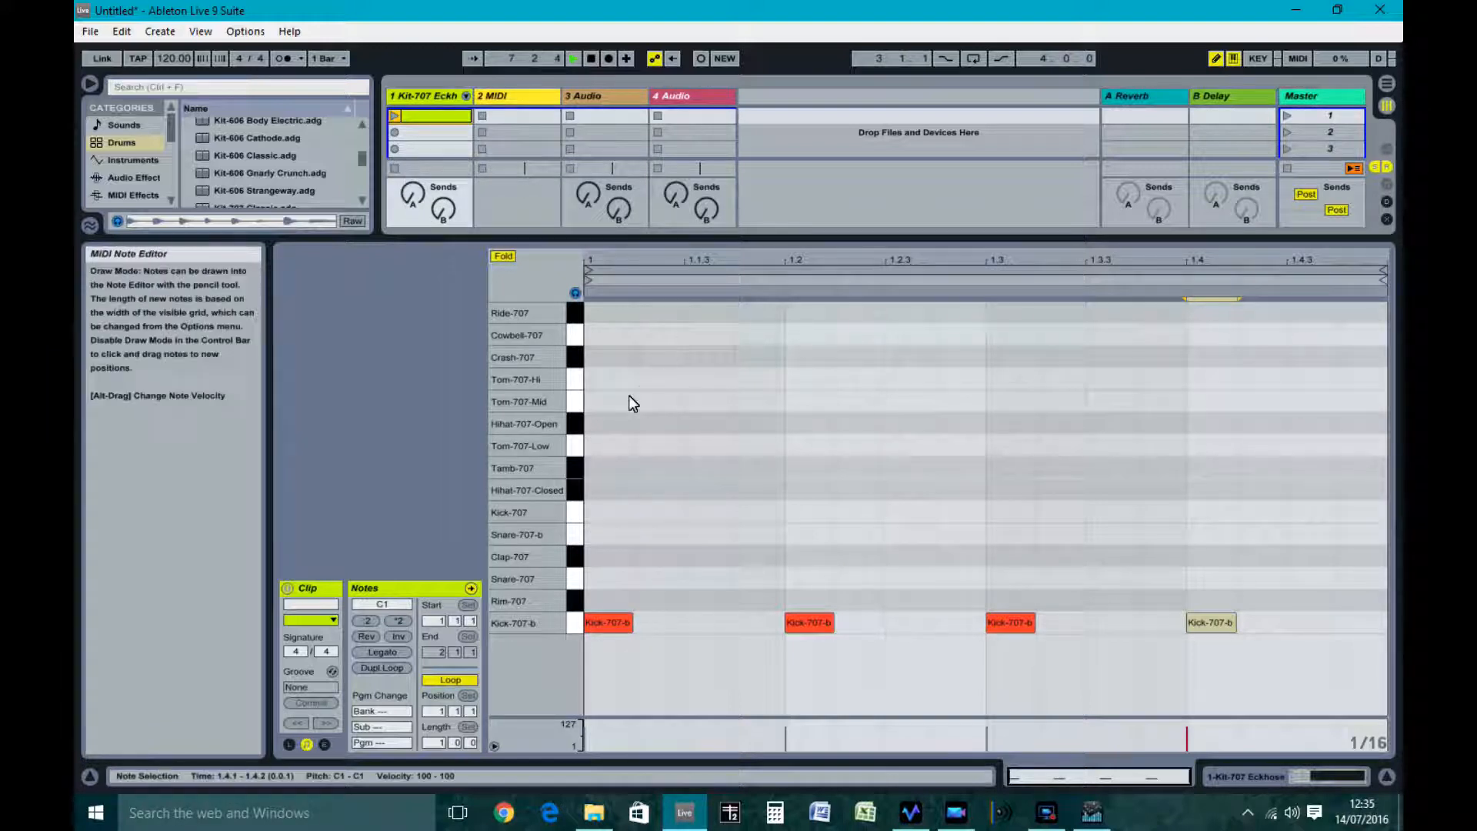
# - Create a MIDI clip in the drum track's second slot with Kick-707-b notes on all four beats
pyautogui.click(417, 132)
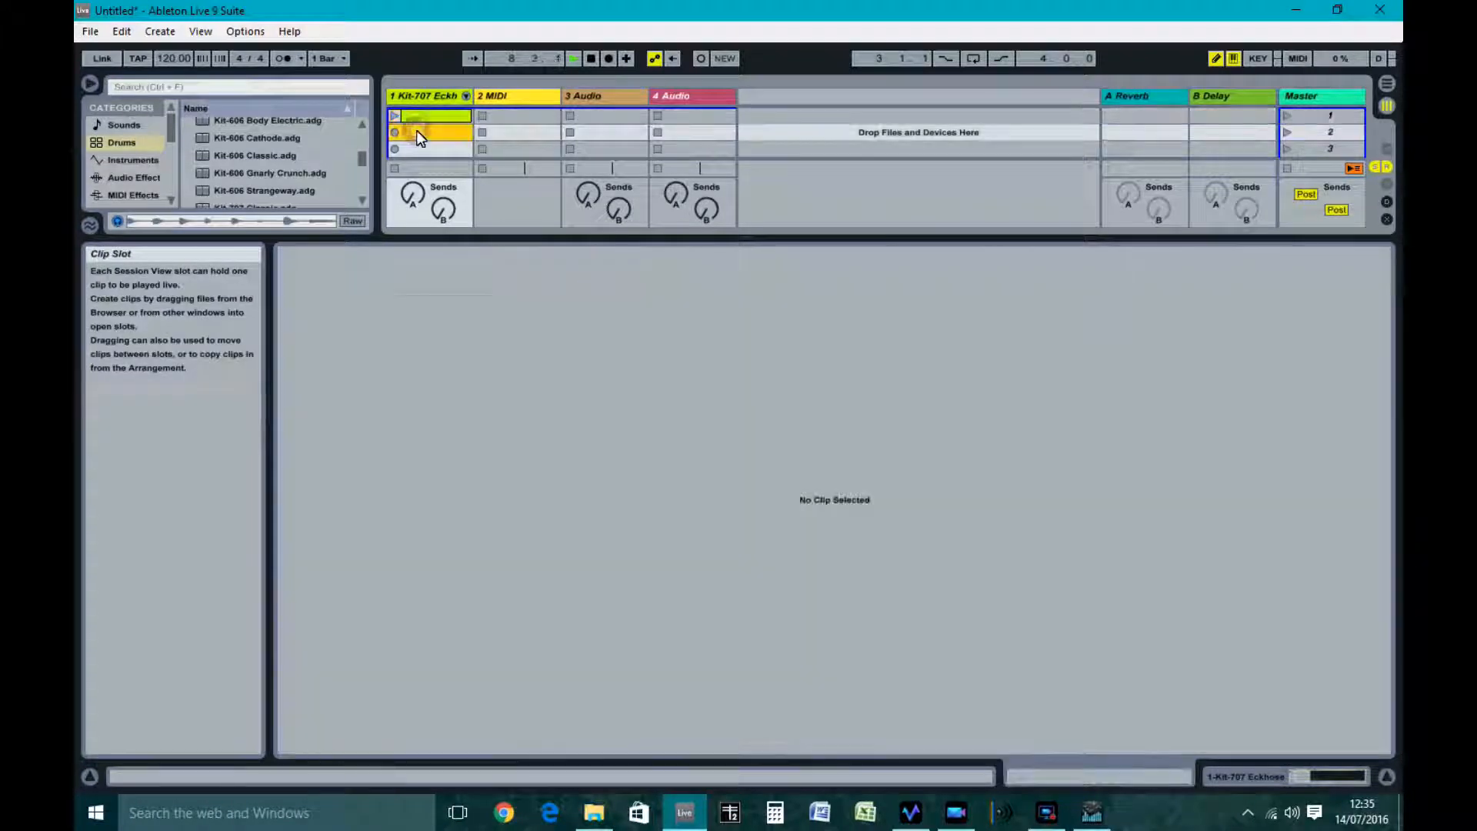
pyautogui.doubleClick(417, 132)
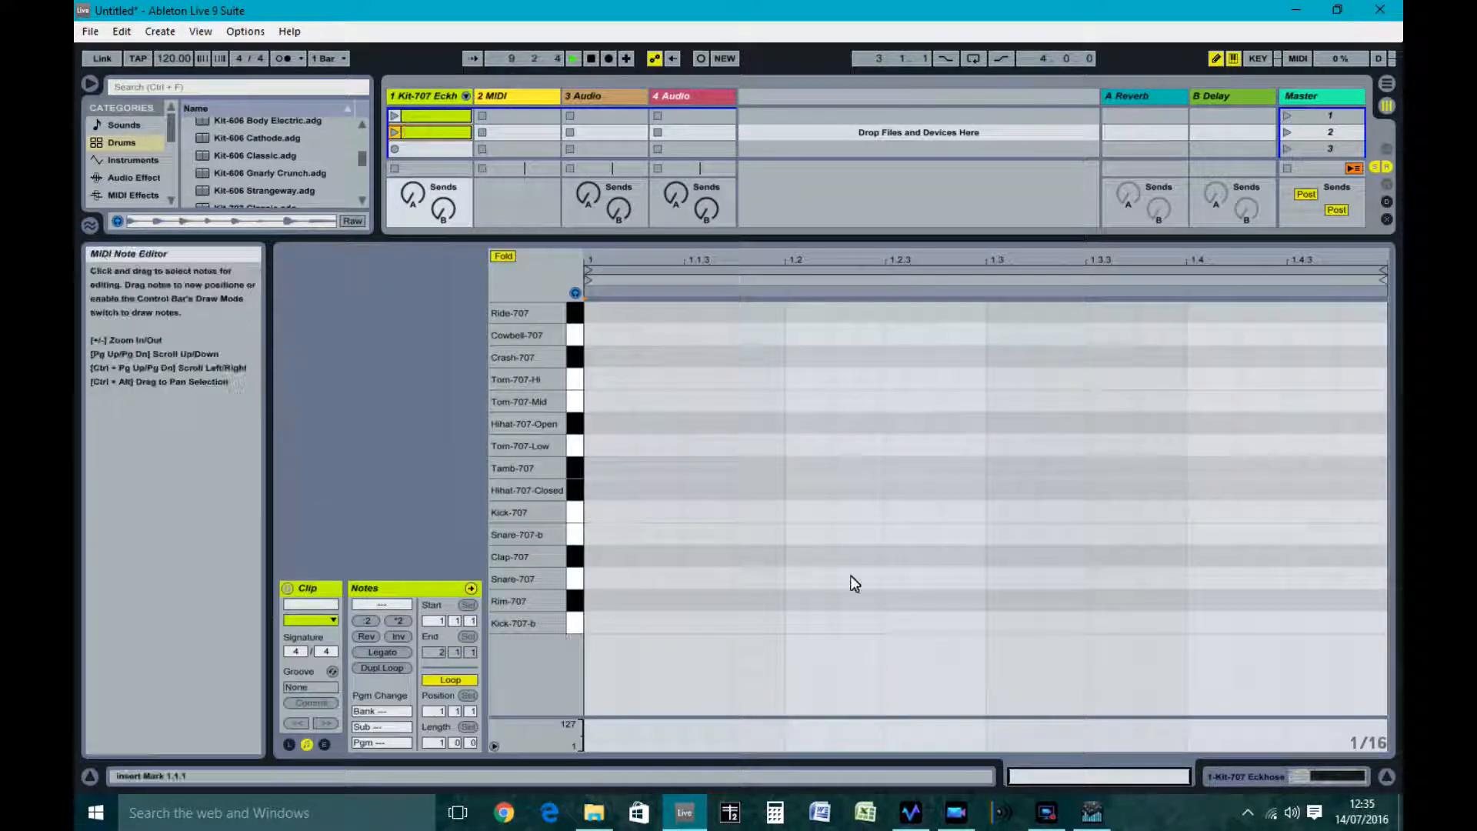
pyautogui.doubleClick(617, 622)
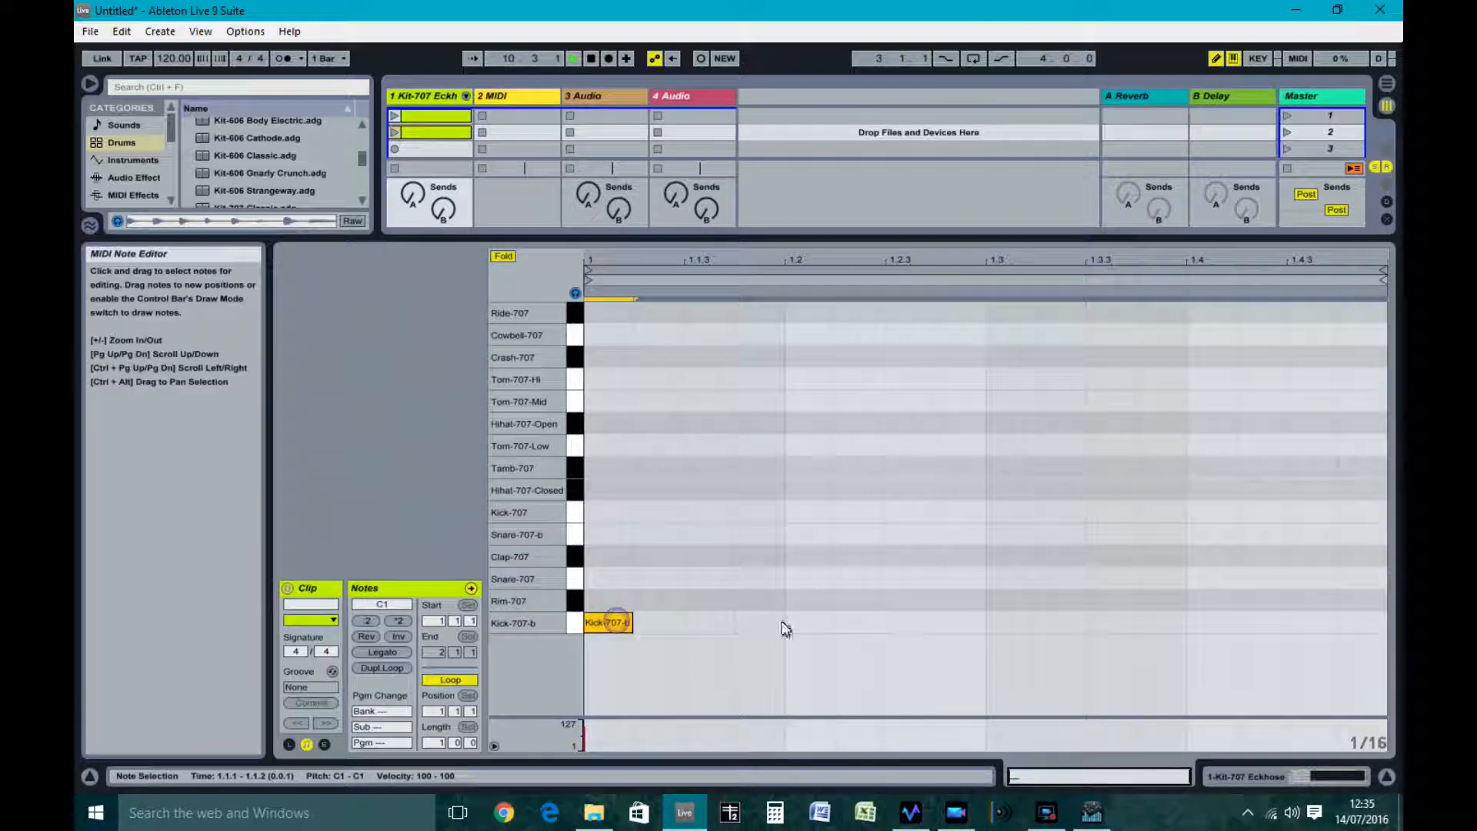
pyautogui.doubleClick(821, 622)
pyautogui.doubleClick(1013, 622)
pyautogui.doubleClick(1212, 622)
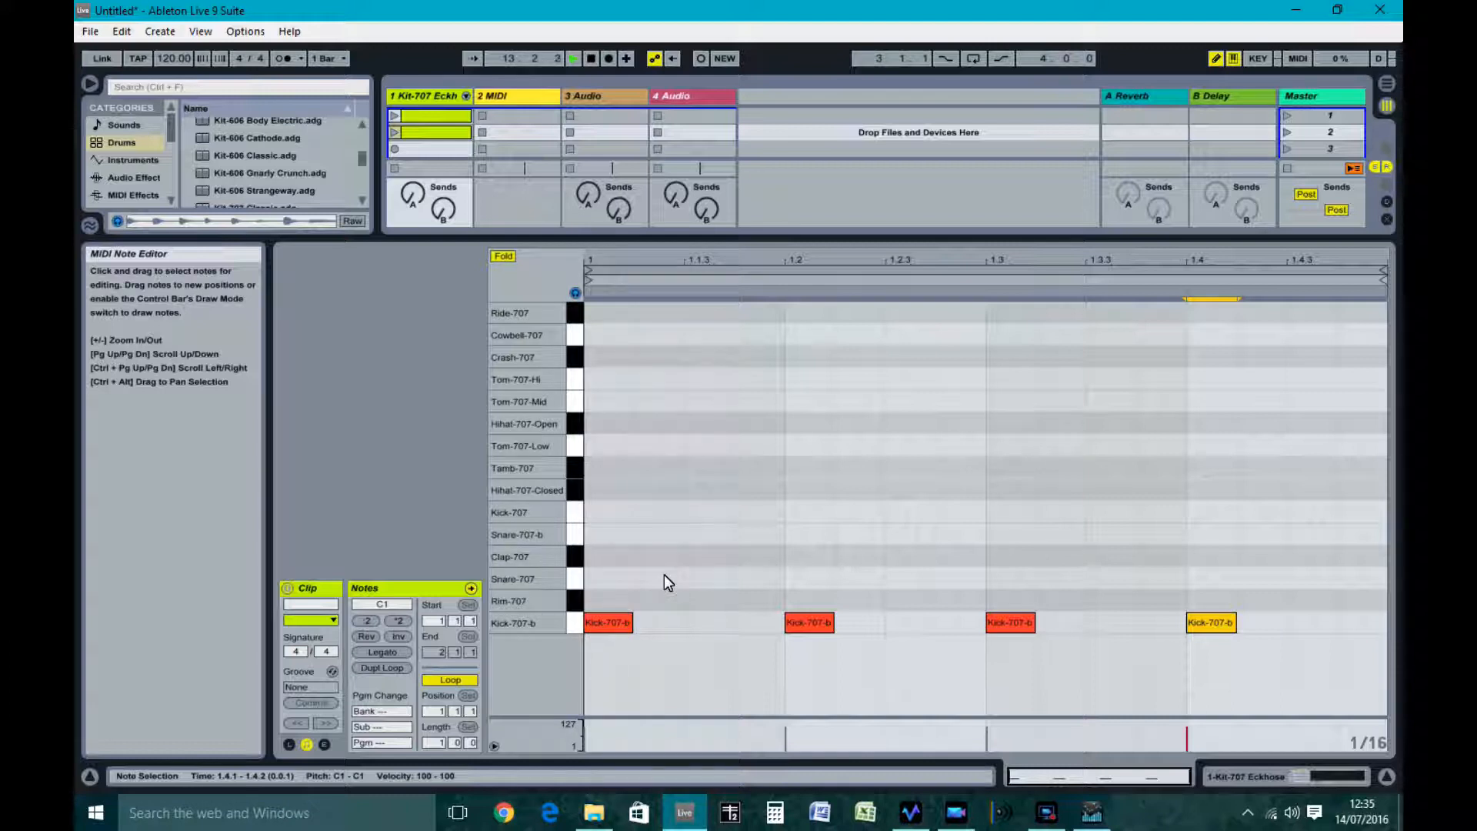
# - Add Rim-707 notes at 1.1.3, 1.2.3 and 1.3.3 in the second clip and play it back
pyautogui.doubleClick(662, 600)
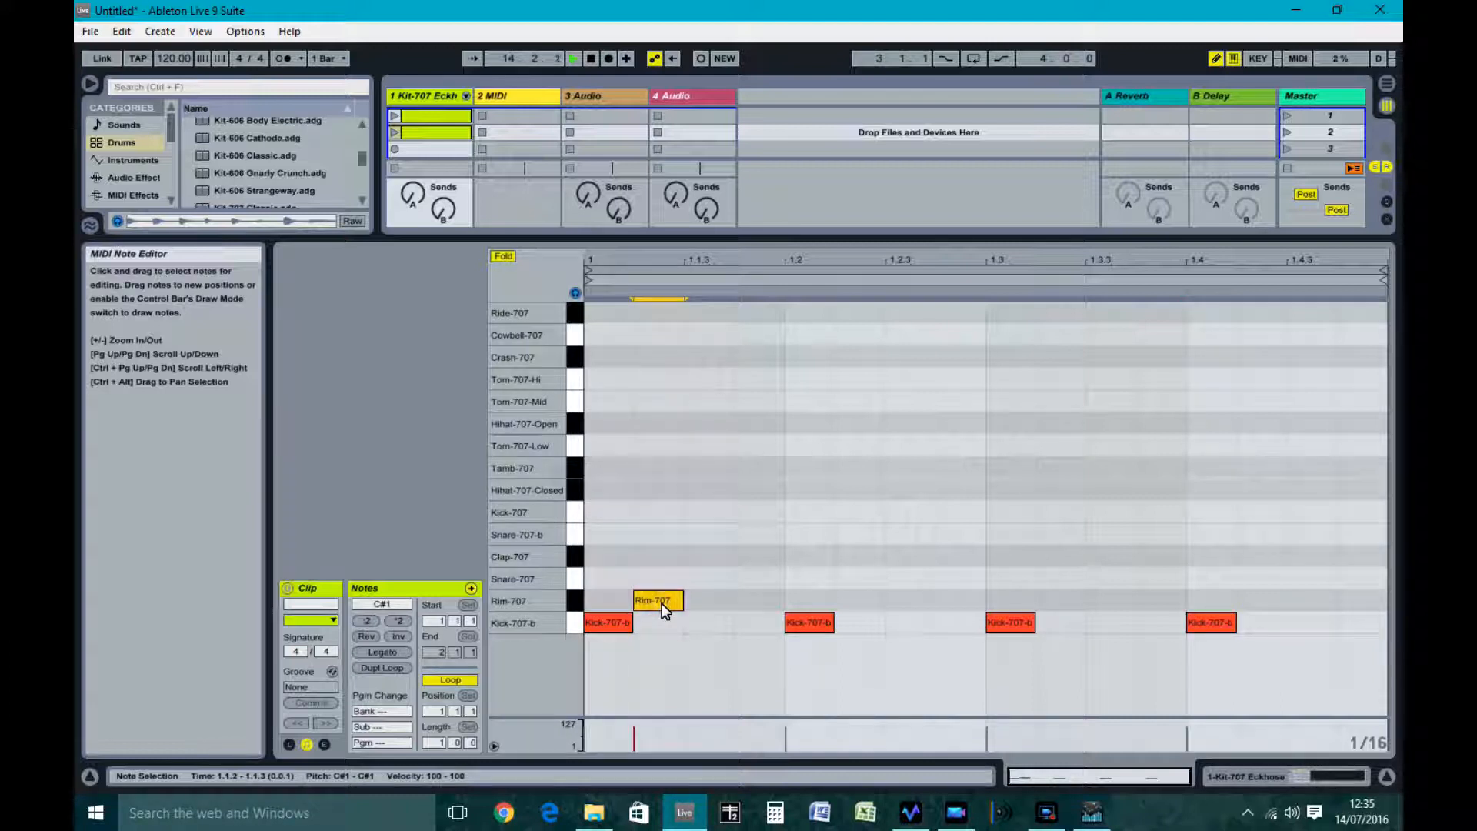
pyautogui.doubleClick(668, 601)
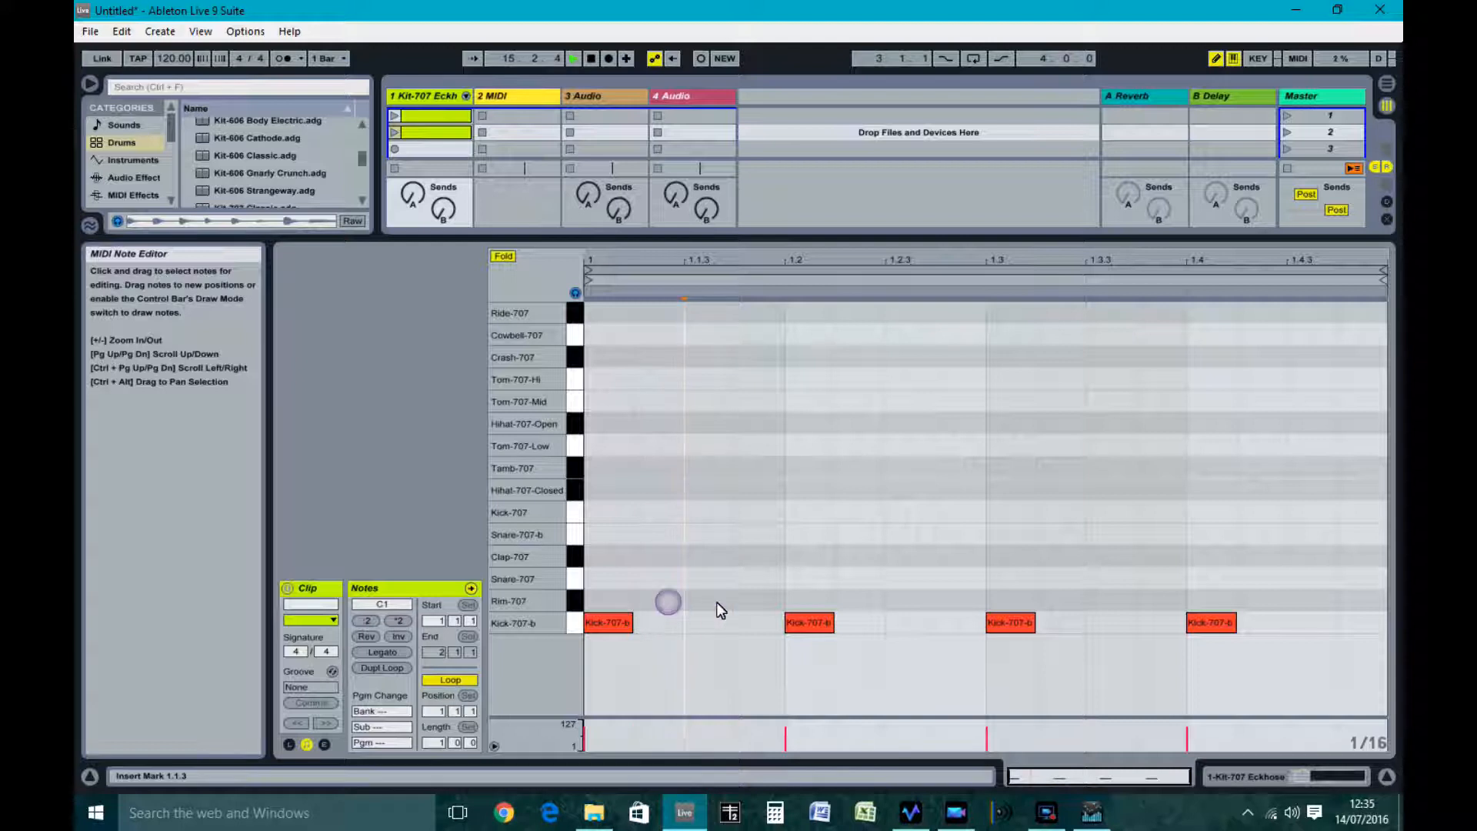
pyautogui.doubleClick(717, 601)
pyautogui.doubleClick(899, 602)
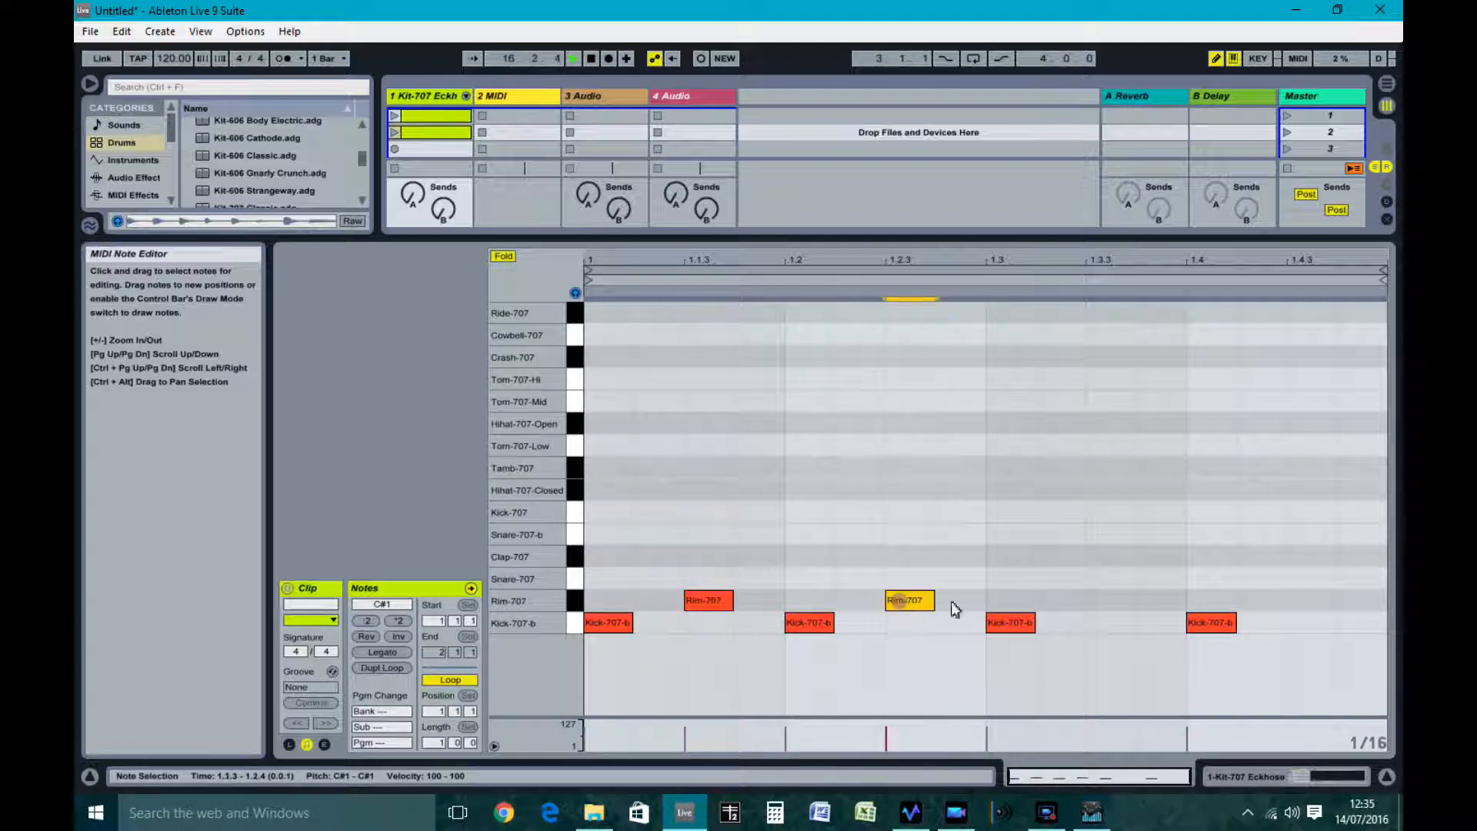
pyautogui.doubleClick(1099, 601)
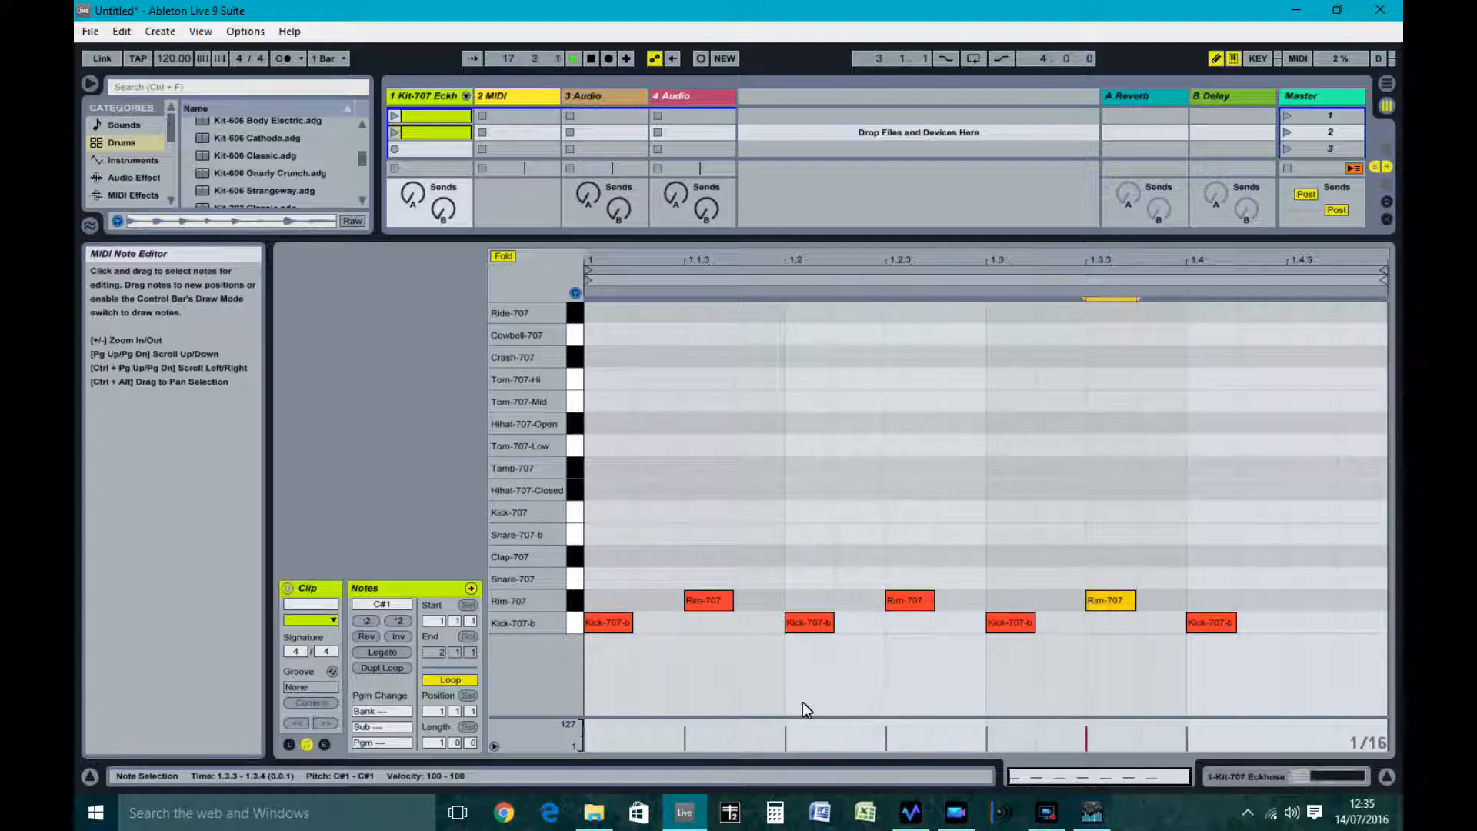
pyautogui.click(393, 132)
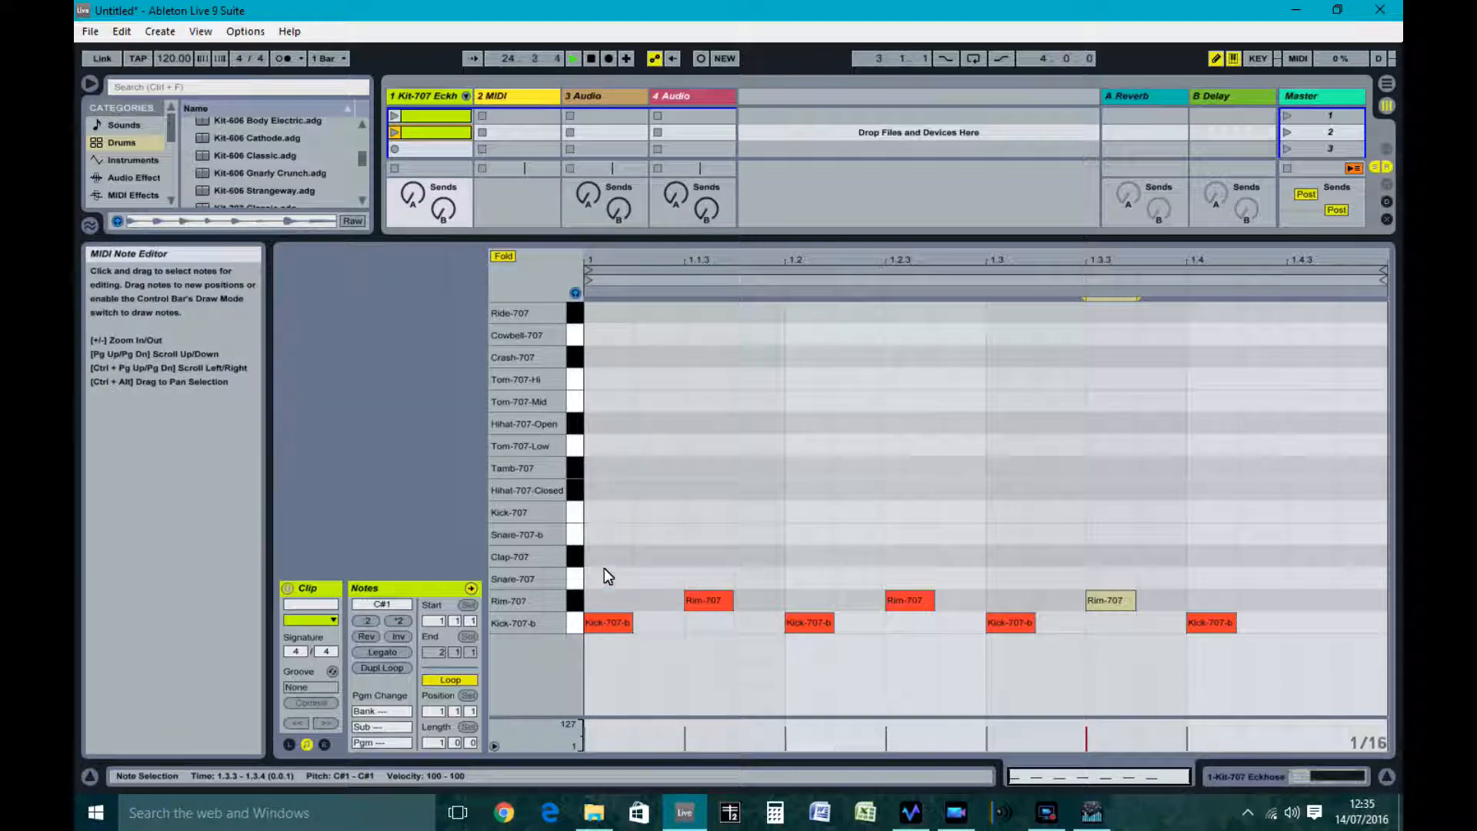
# - Create a MIDI clip in the drum track's third slot with Kick-707-b notes on all four beats
pyautogui.click(417, 149)
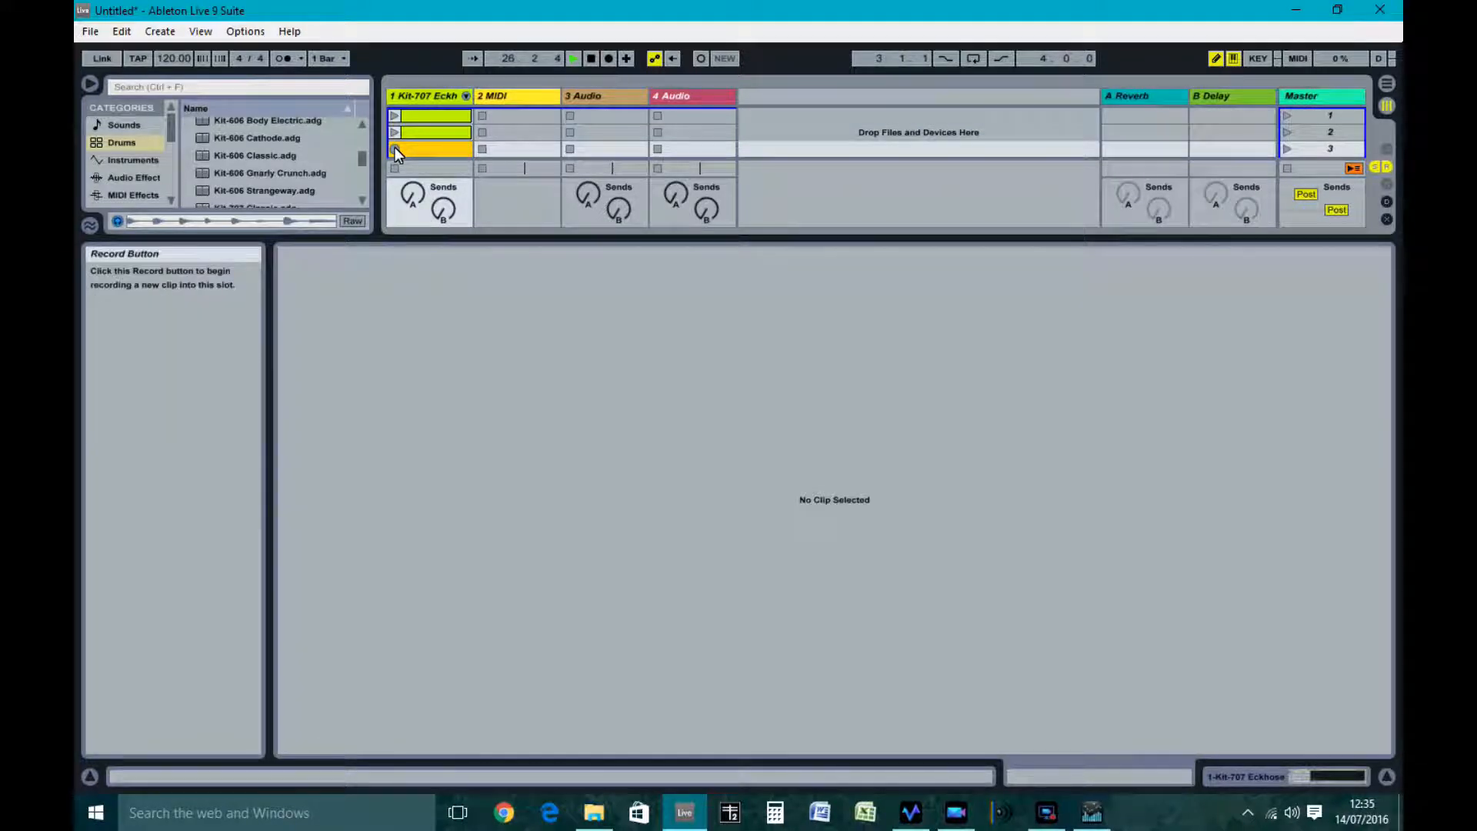
pyautogui.doubleClick(415, 149)
pyautogui.doubleClick(612, 623)
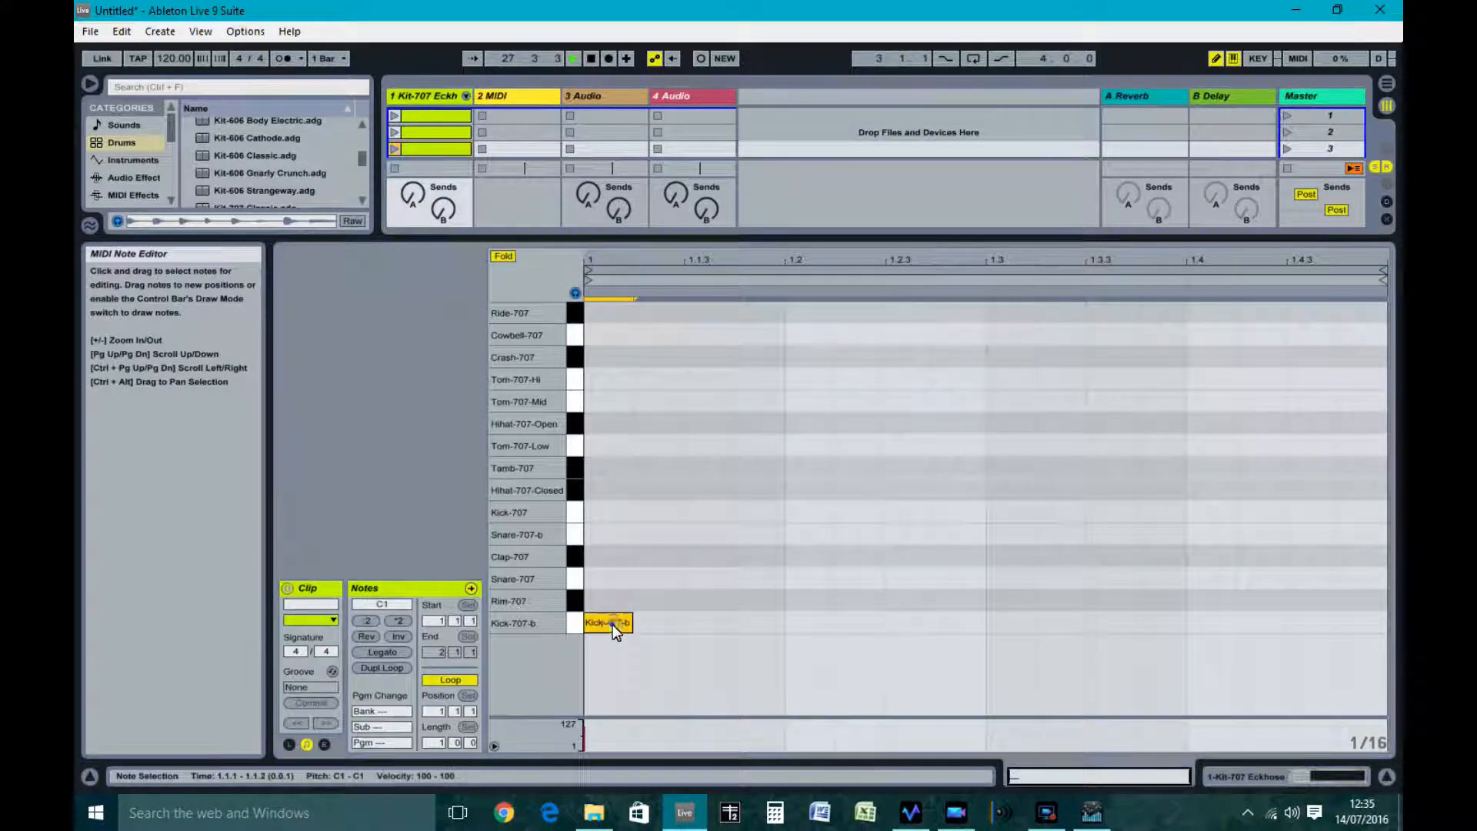
pyautogui.doubleClick(811, 623)
pyautogui.doubleClick(1003, 623)
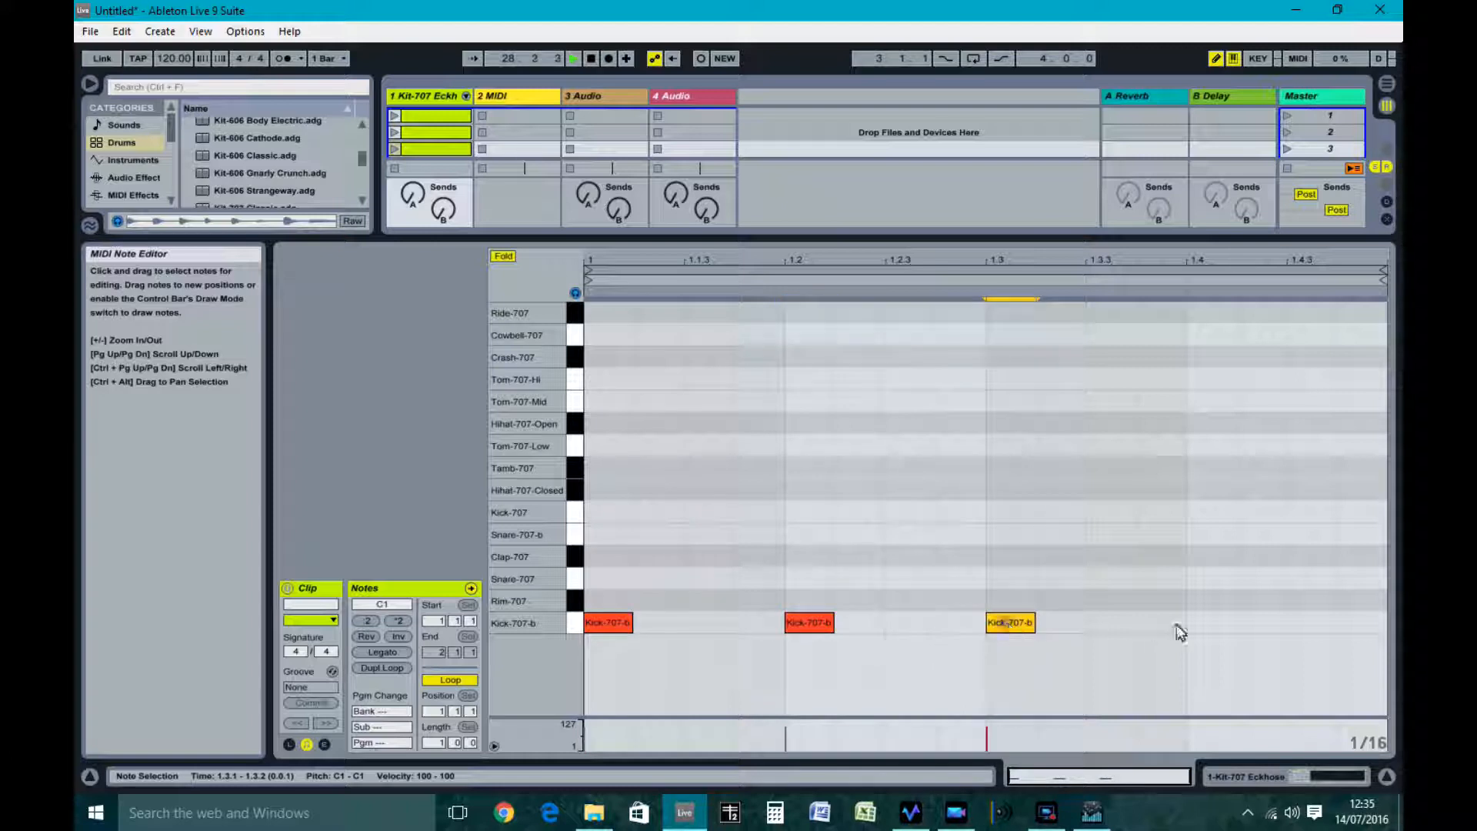
pyautogui.doubleClick(1211, 623)
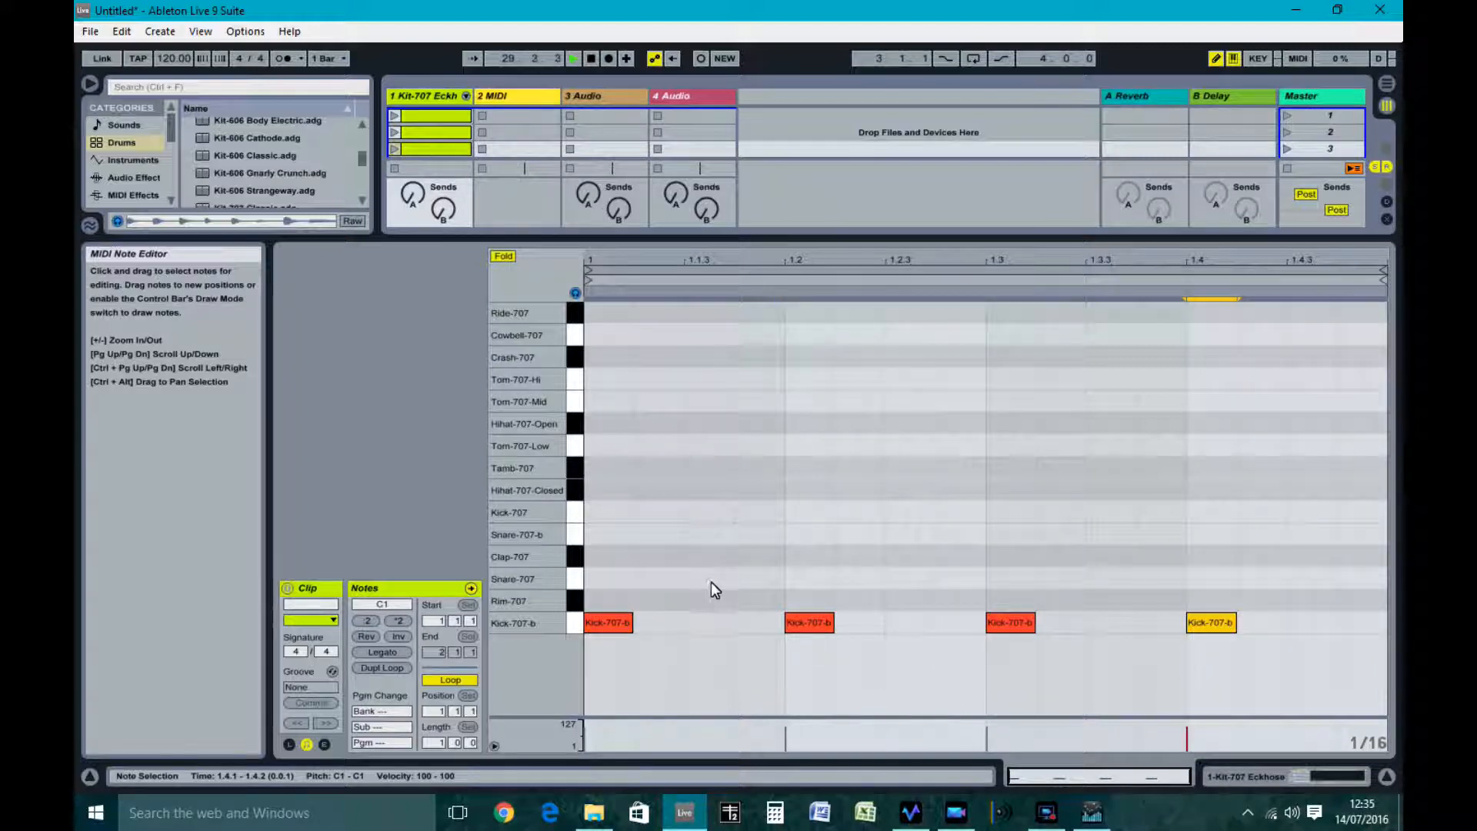
# - Add Rim-707 notes at 1.1.3, 1.2.3 and 1.3.3 in the third clip
pyautogui.doubleClick(712, 602)
pyautogui.doubleClick(906, 601)
pyautogui.doubleClick(1110, 605)
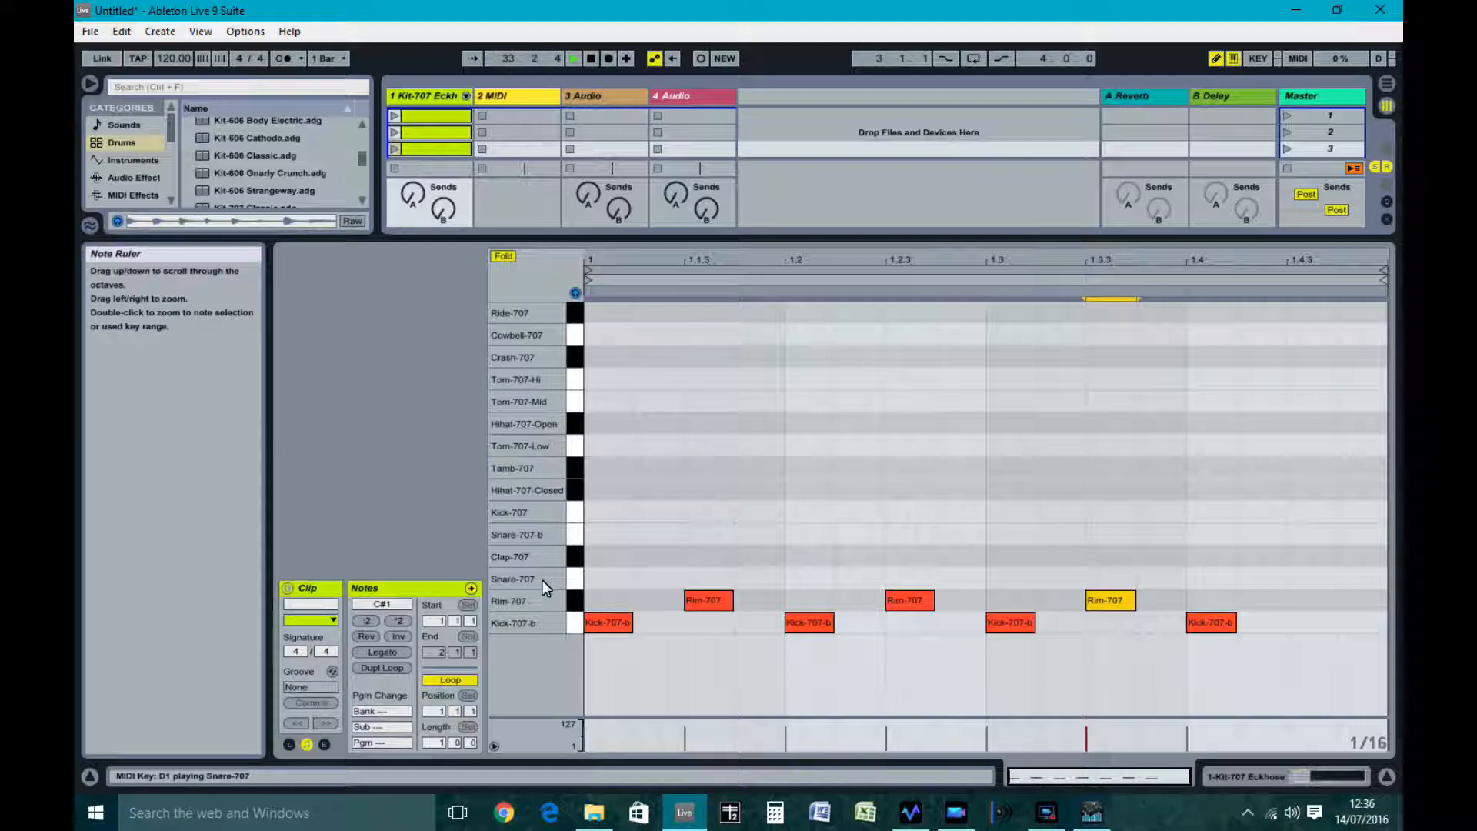
# - Add Snare-707 notes on beats 1.2 and 1.4 in the third clip, then play the clip back and stop it
pyautogui.doubleClick(814, 577)
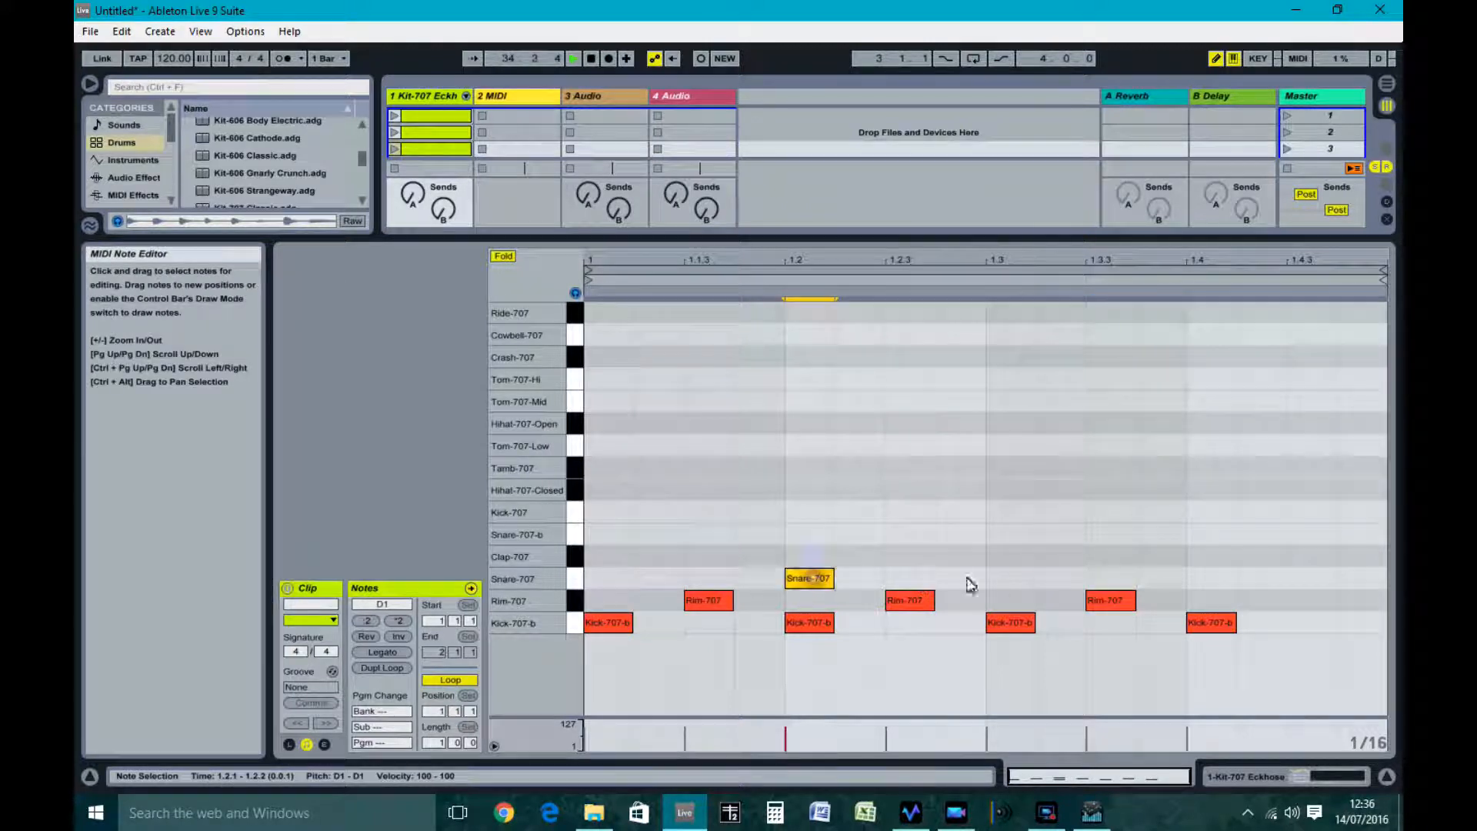
pyautogui.doubleClick(1221, 578)
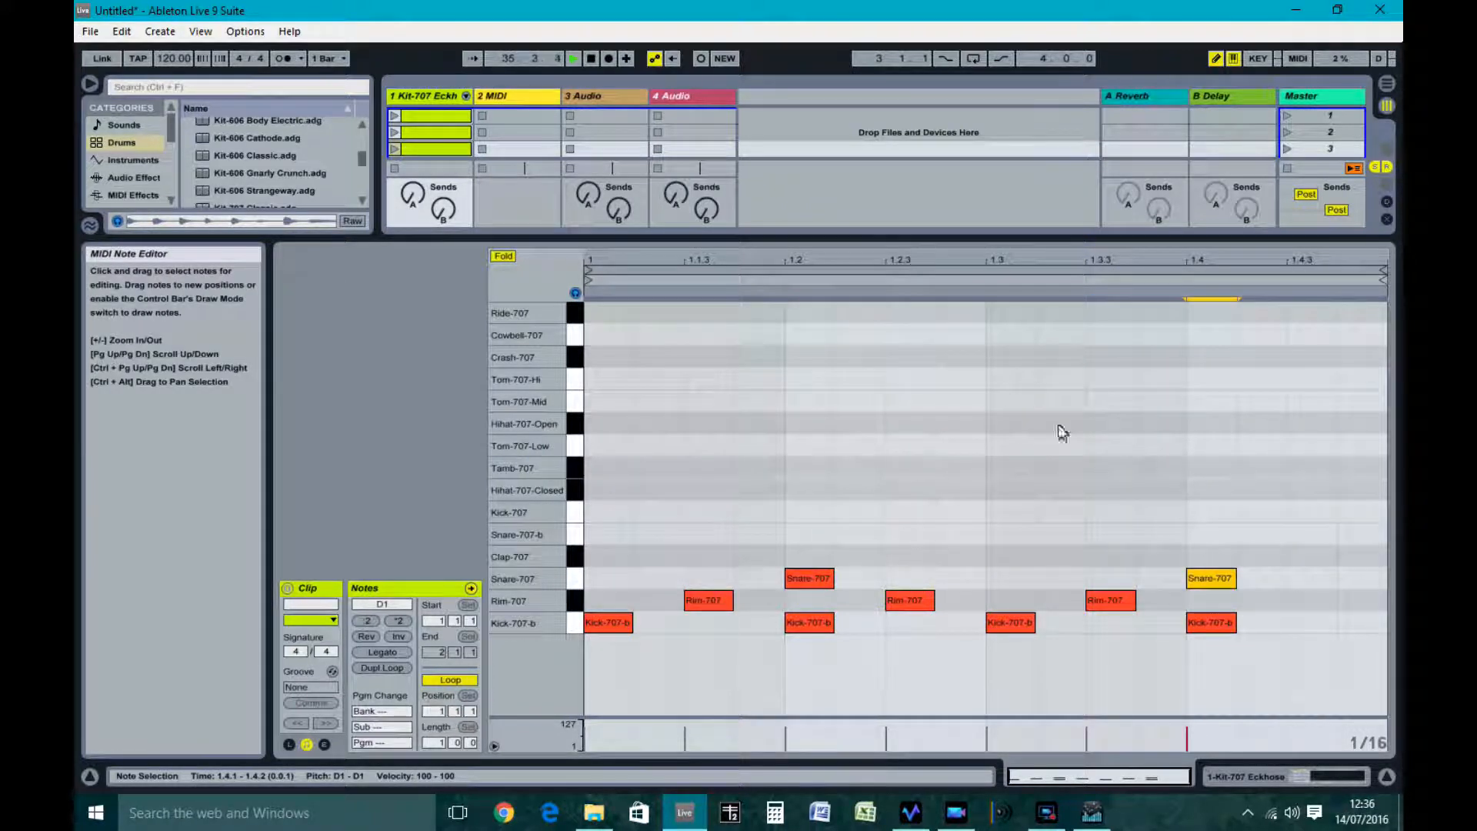
pyautogui.click(396, 151)
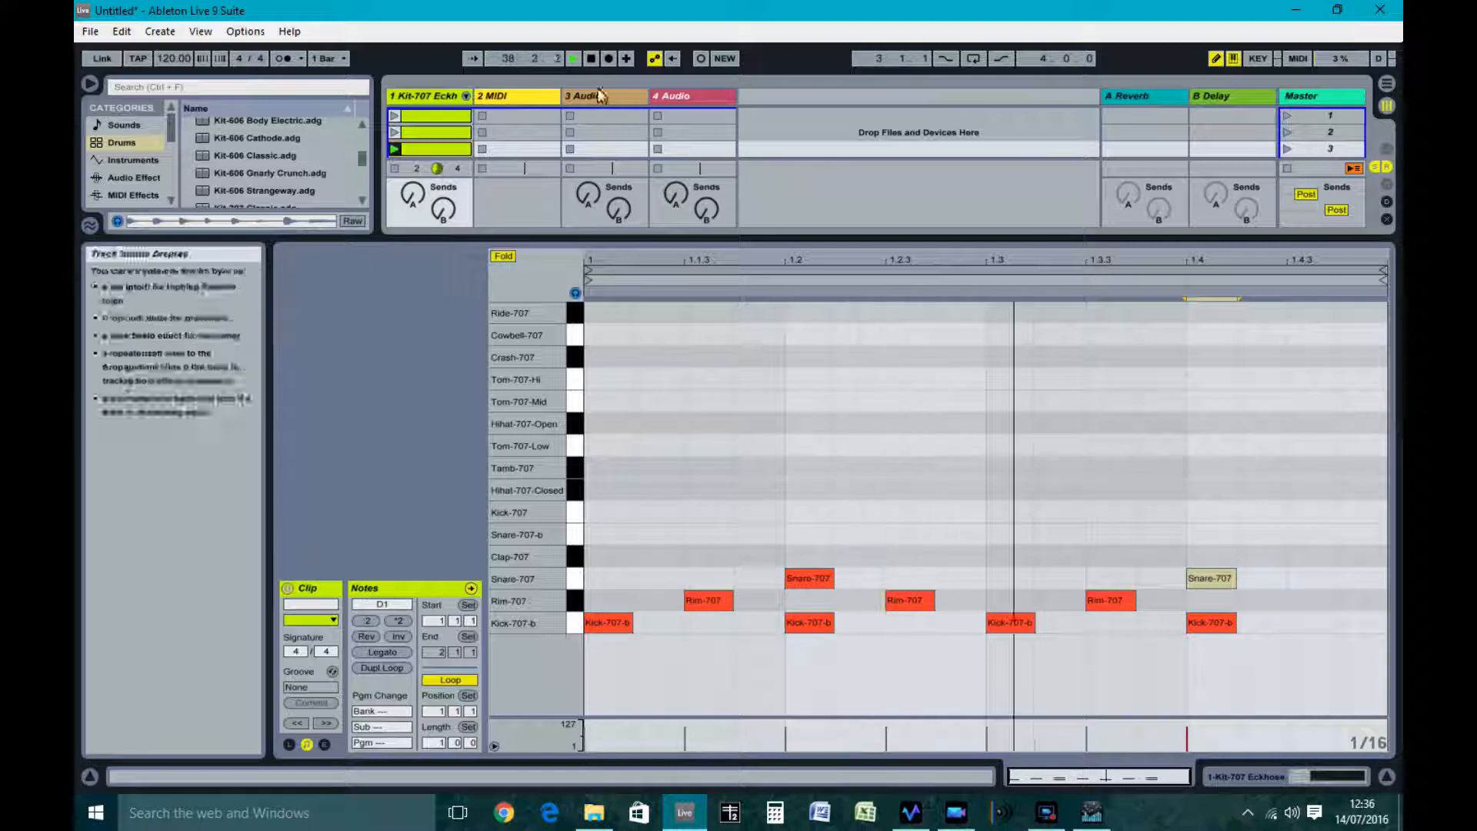
pyautogui.click(590, 61)
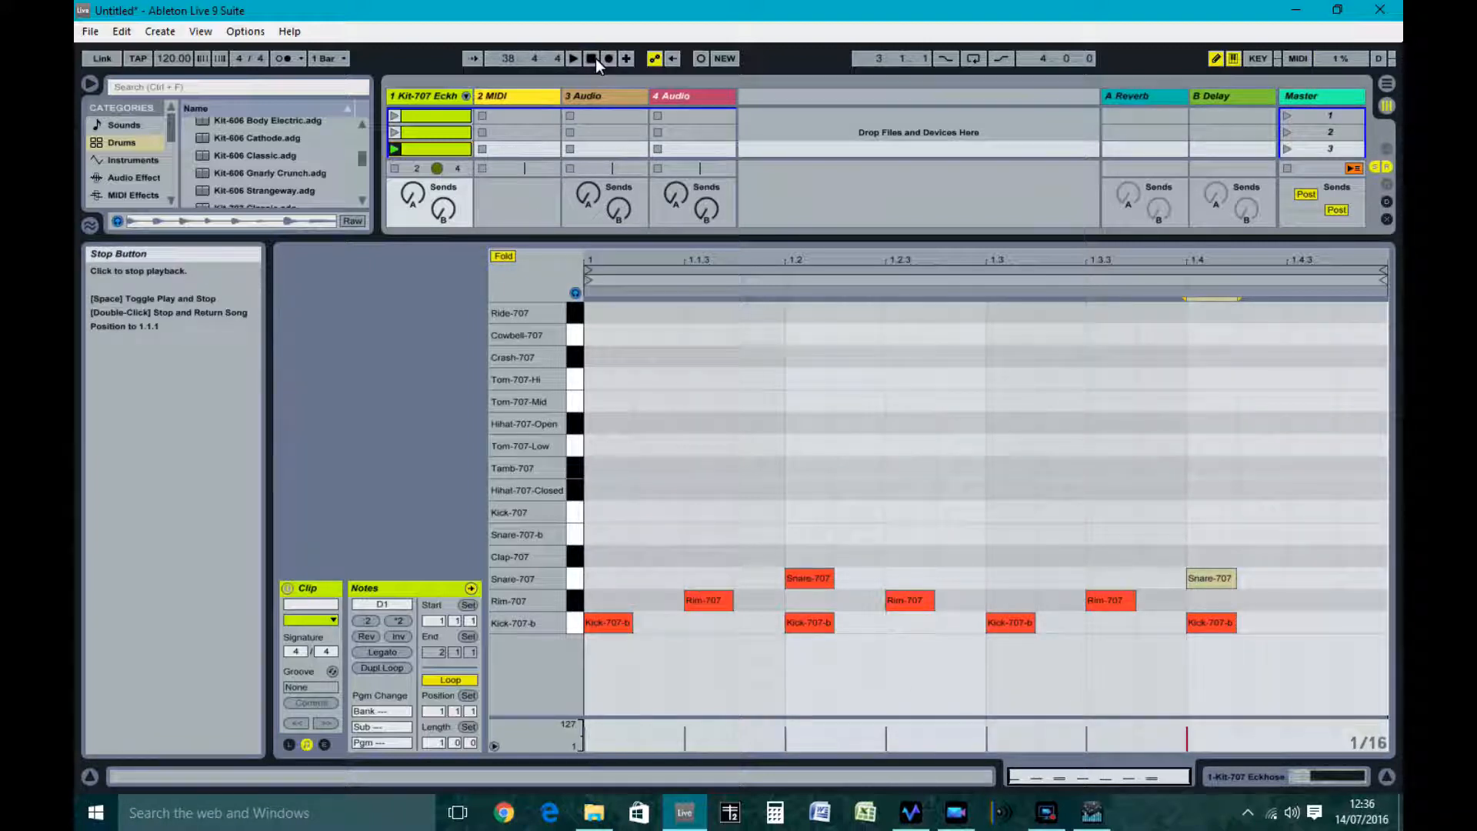
# - Enlarge the clip grid to show more slots, and duplicate the third clip into the fourth slot for editing
pyautogui.moveTo(520, 238); pyautogui.dragTo(520, 306)
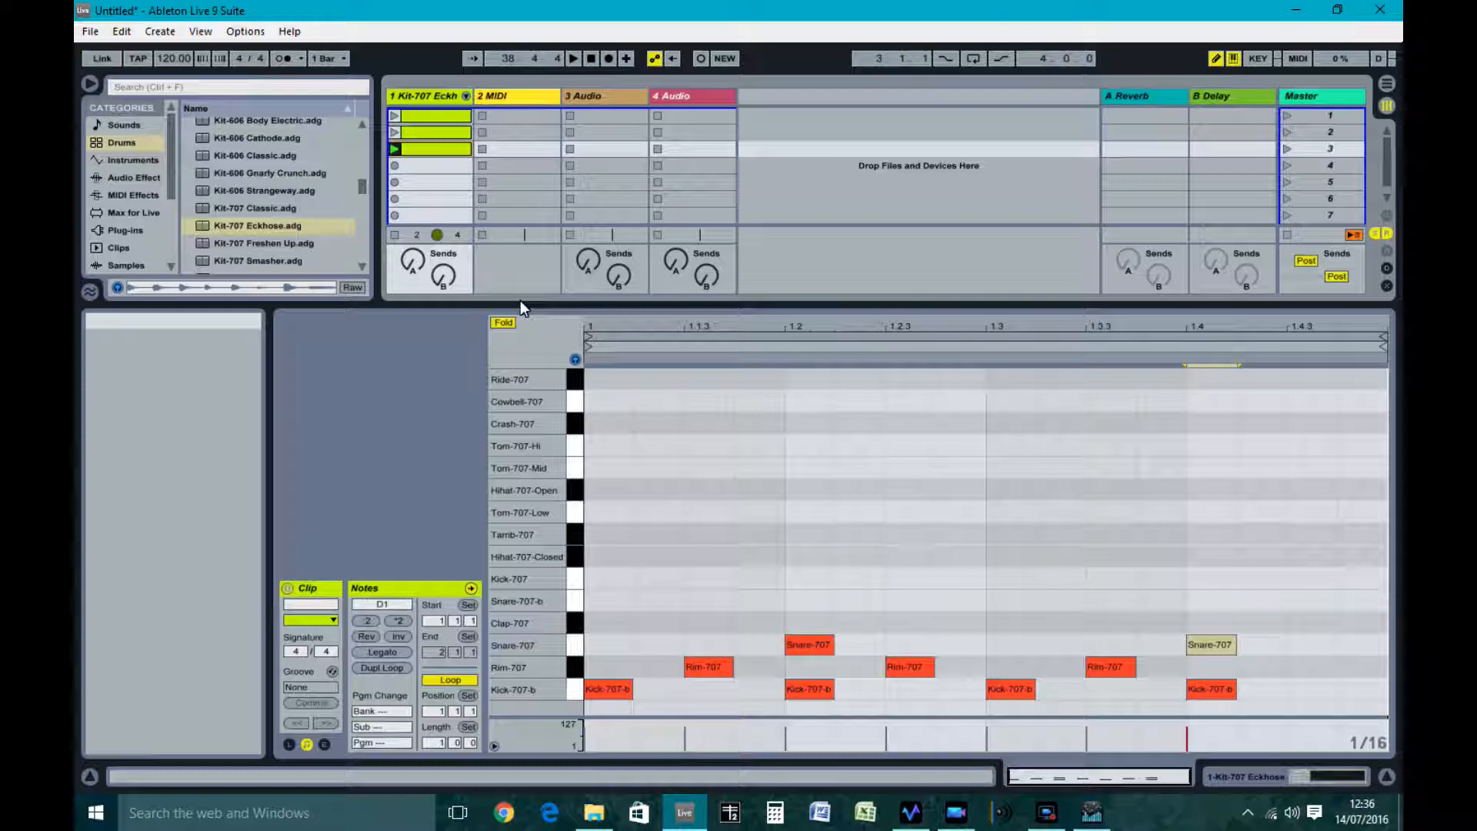
pyautogui.rightClick(436, 150)
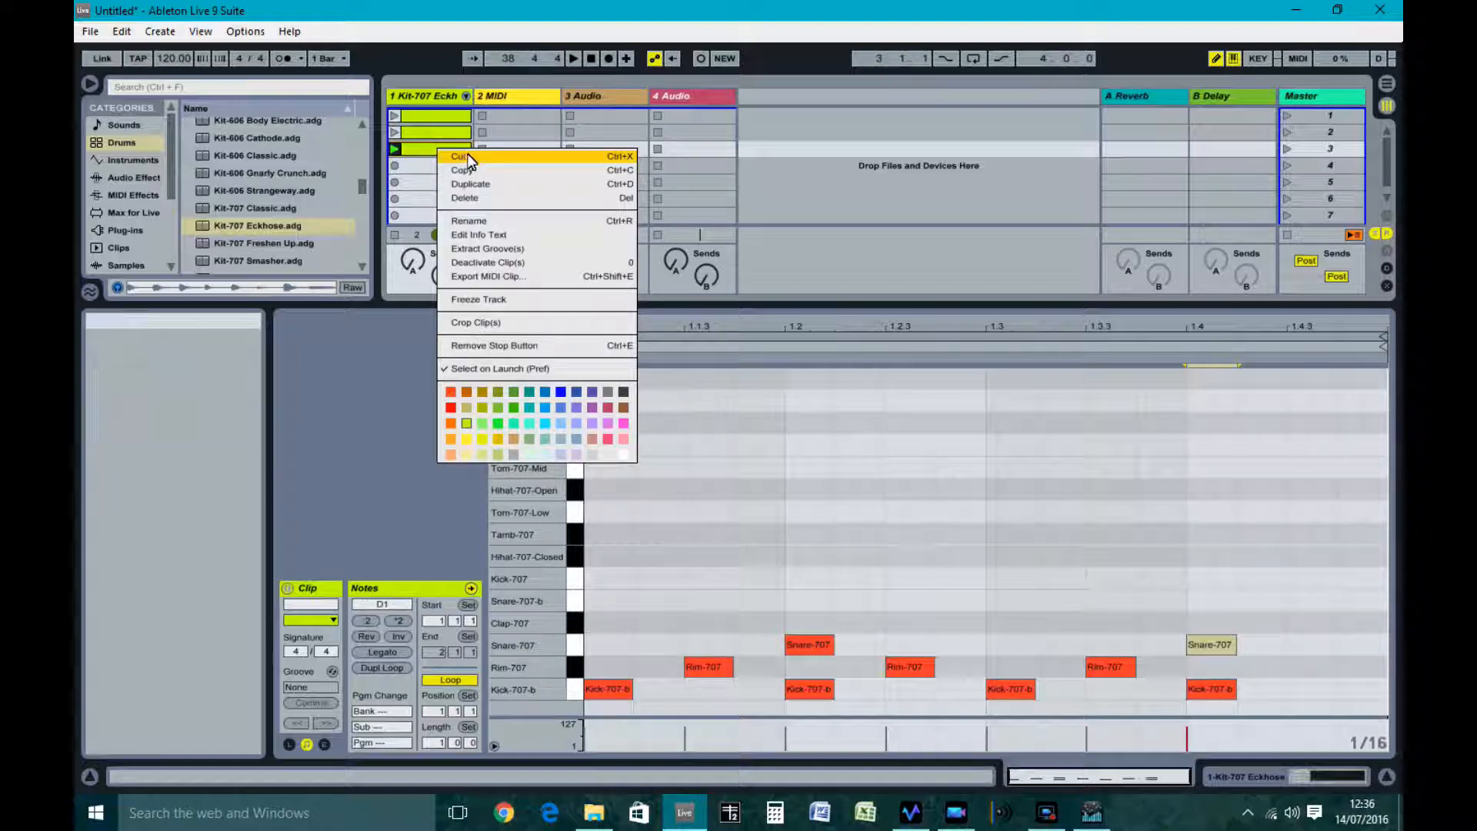
pyautogui.click(476, 186)
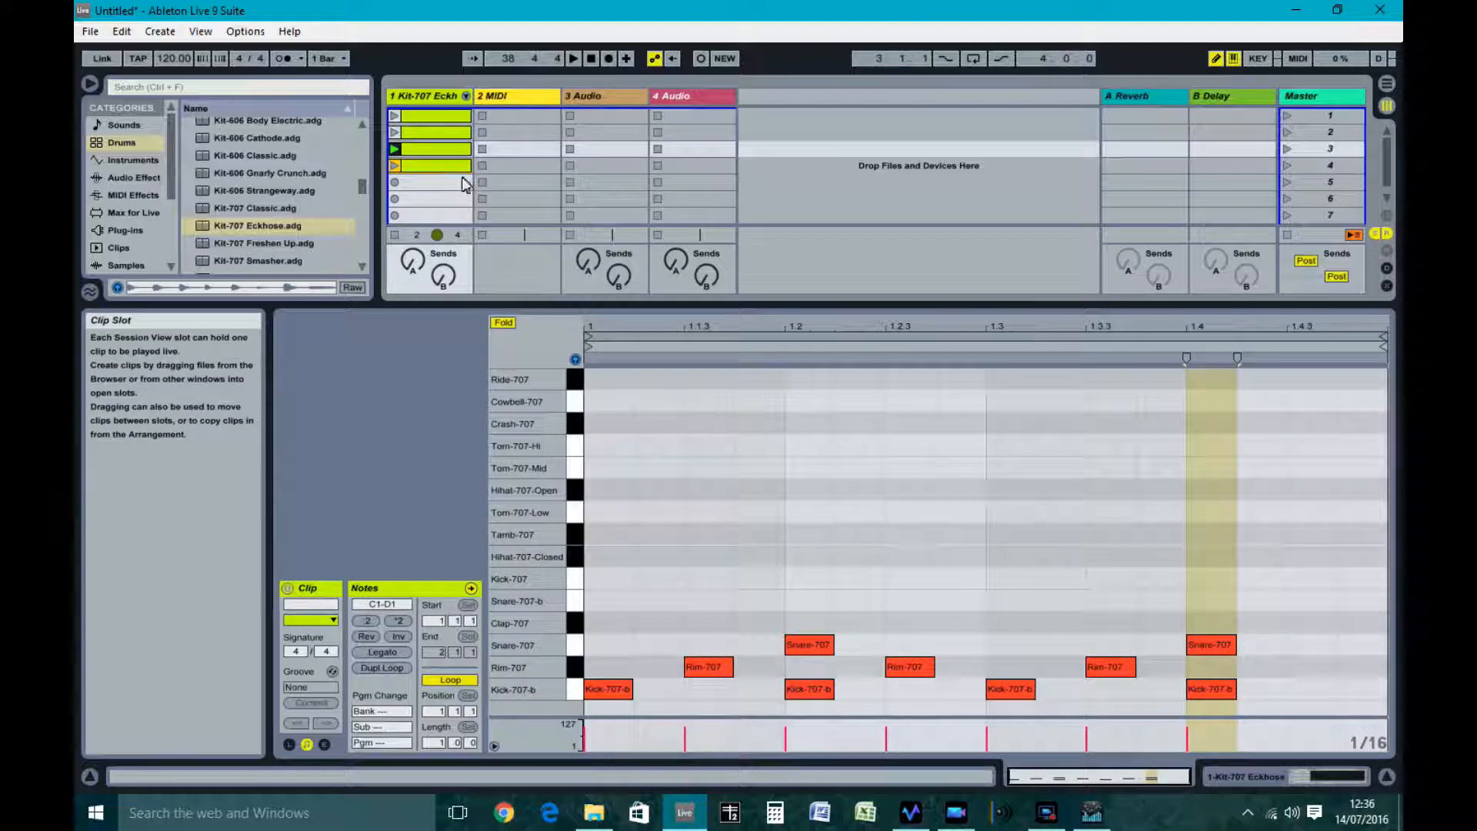
pyautogui.click(421, 164)
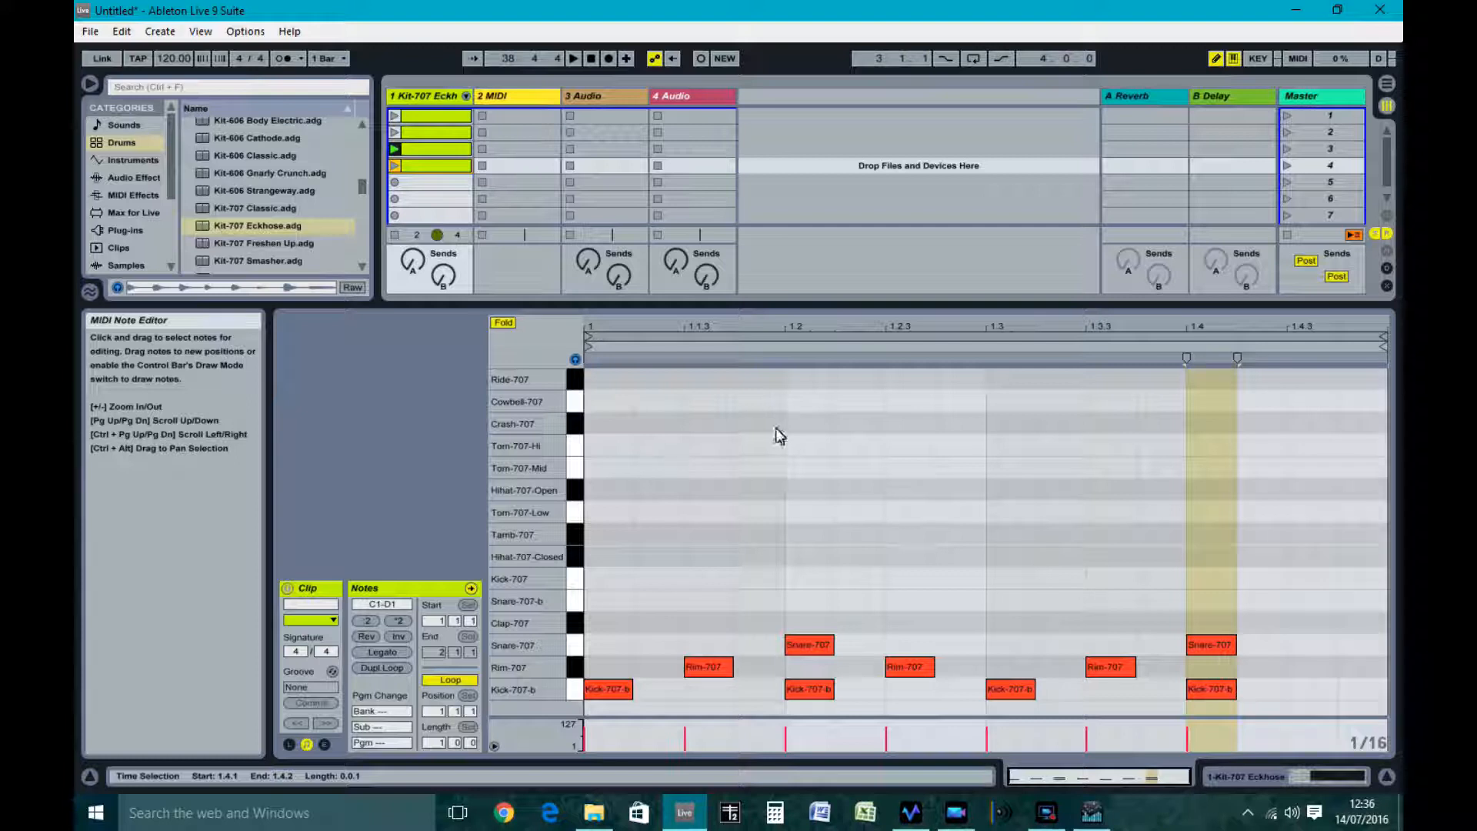
# - Add Ride-707 notes at 1.2 and 1.3 and a Cowbell-707 note at 1.1.3 in the fourth clip, and play it back
pyautogui.click(1005, 380)
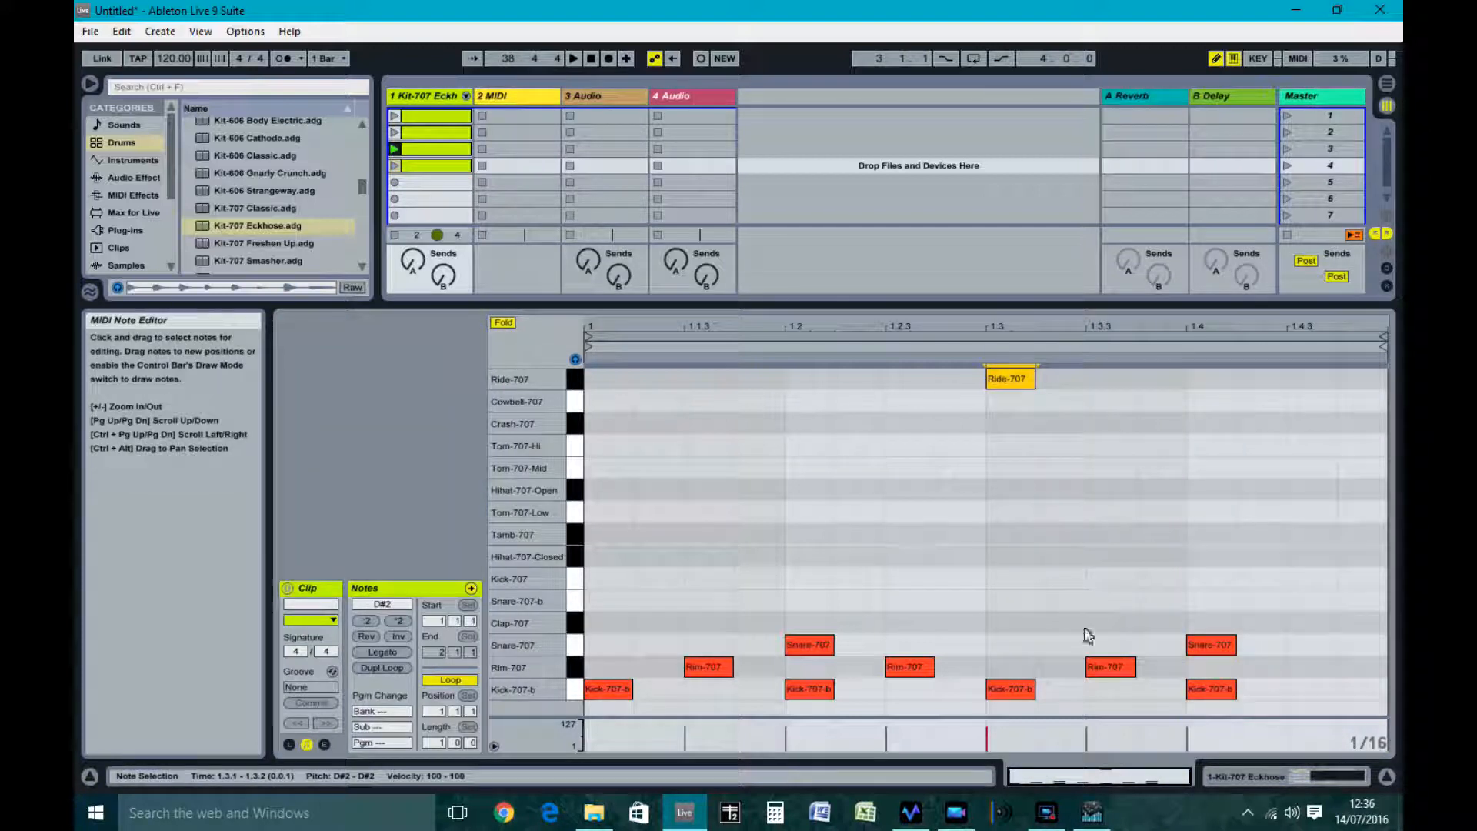
pyautogui.click(812, 380)
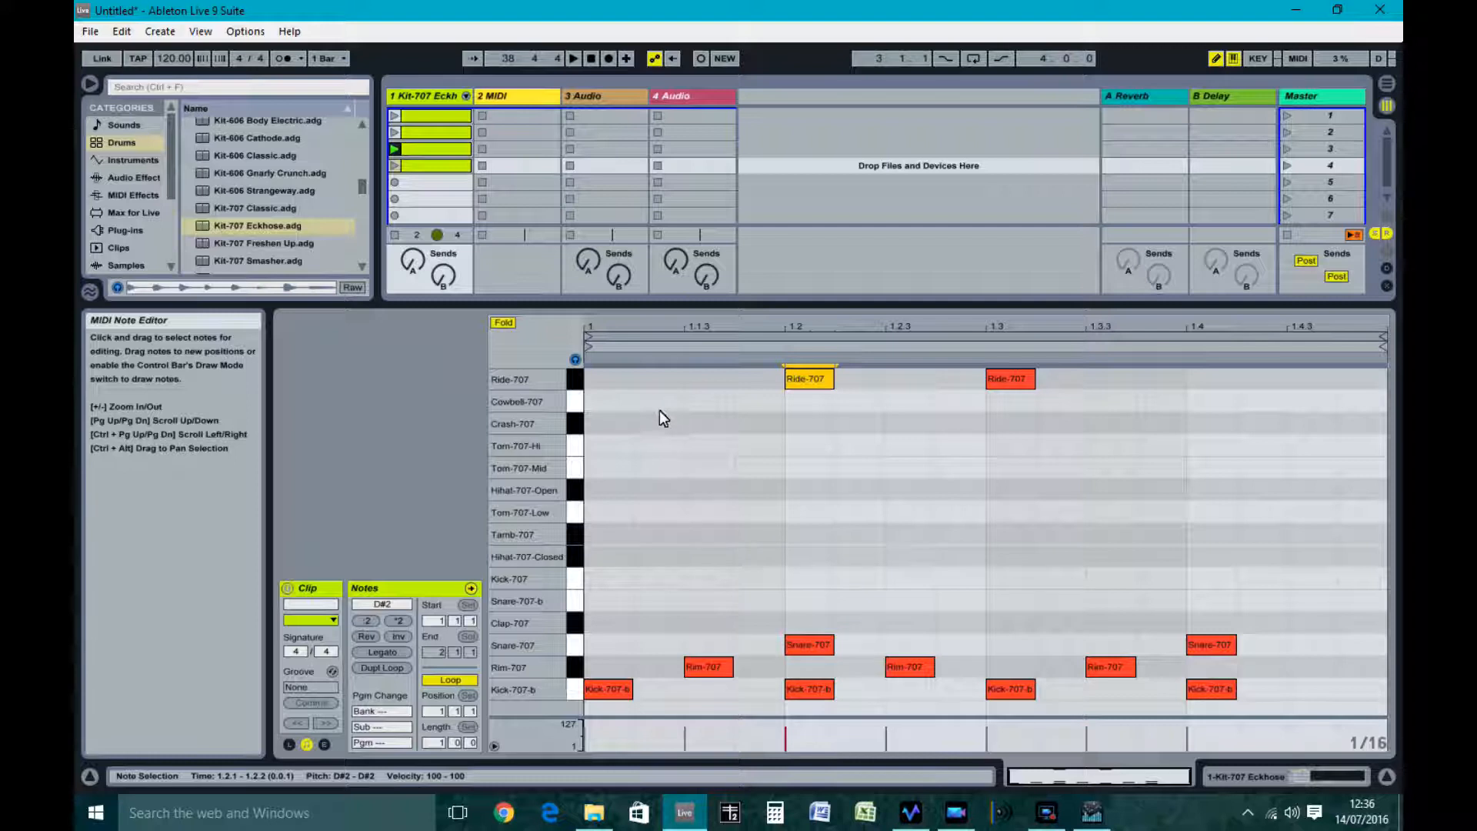
pyautogui.click(706, 403)
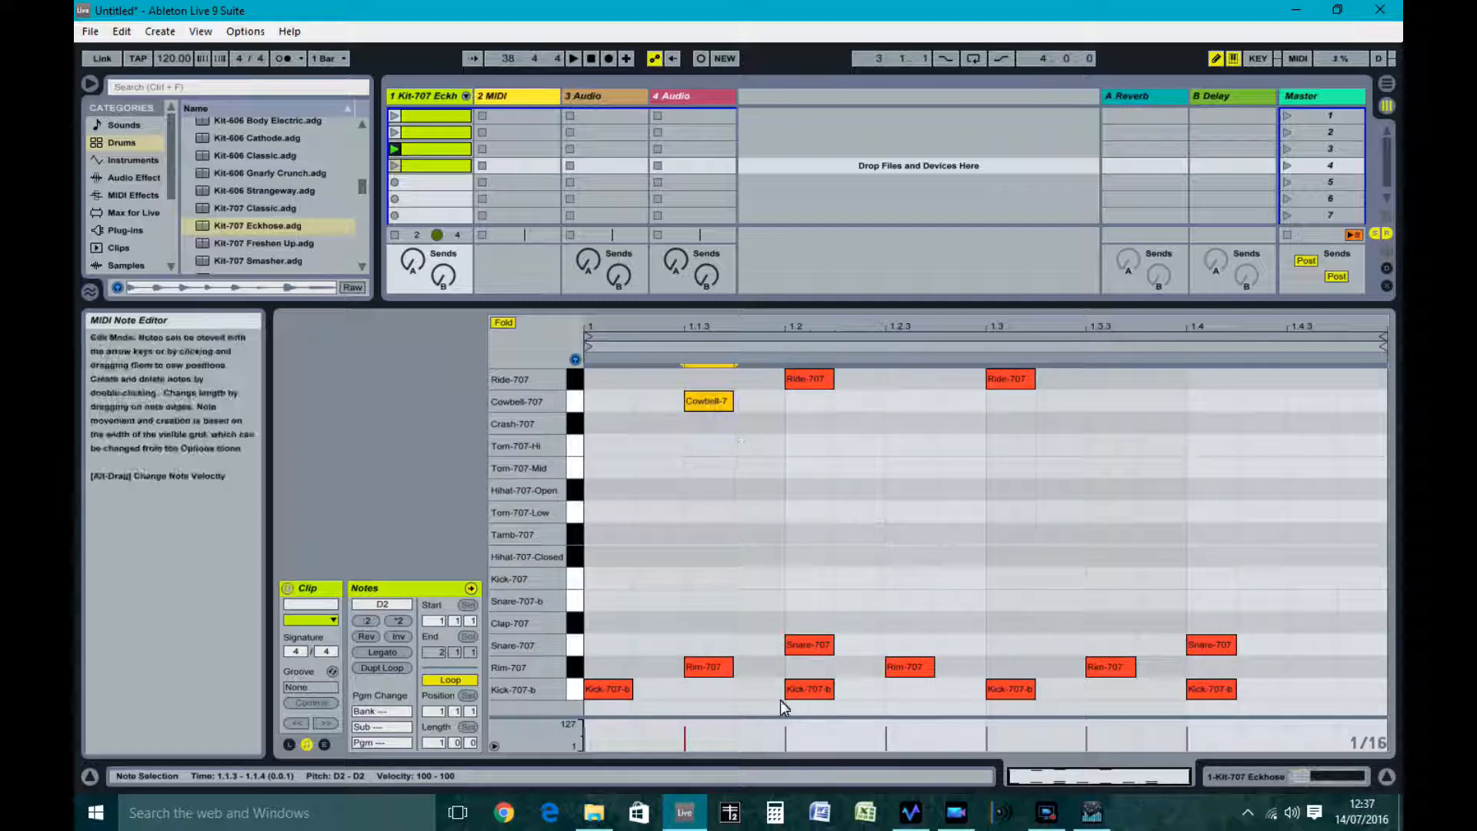
pyautogui.click(394, 165)
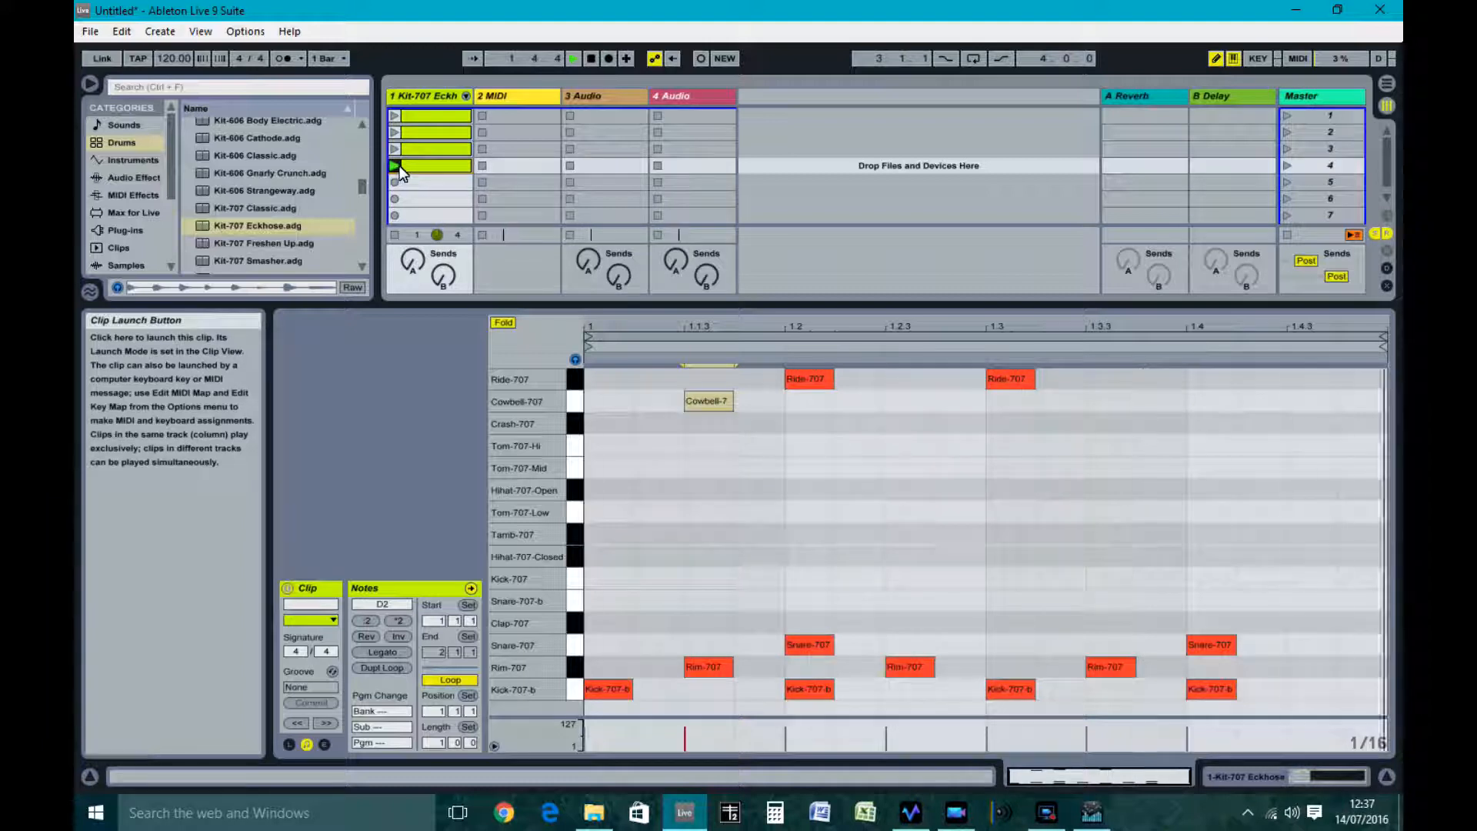
pyautogui.click(395, 234)
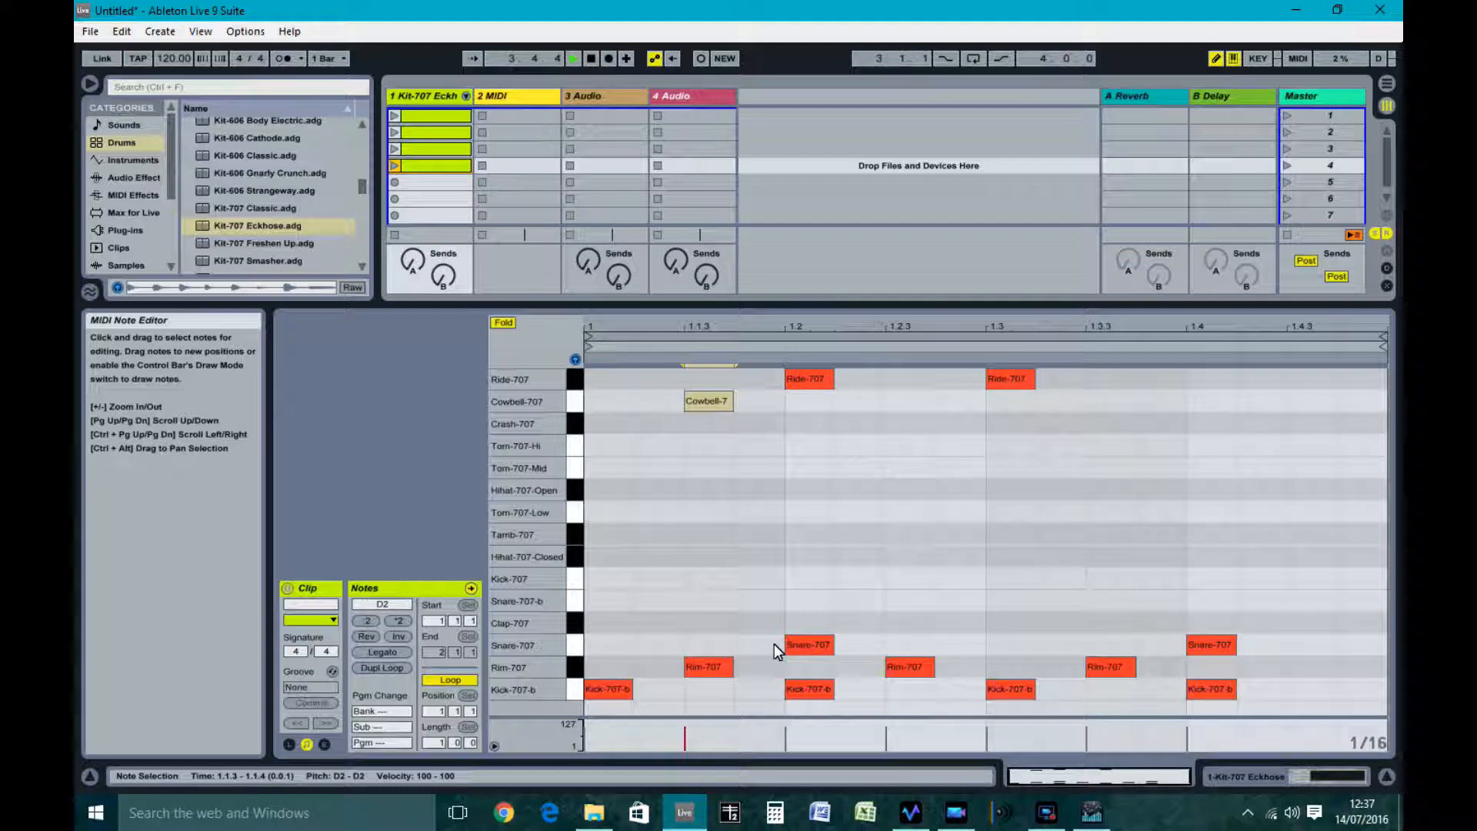
# - Duplicate the fourth clip into the fifth slot and open the copy for editing
pyautogui.rightClick(434, 173)
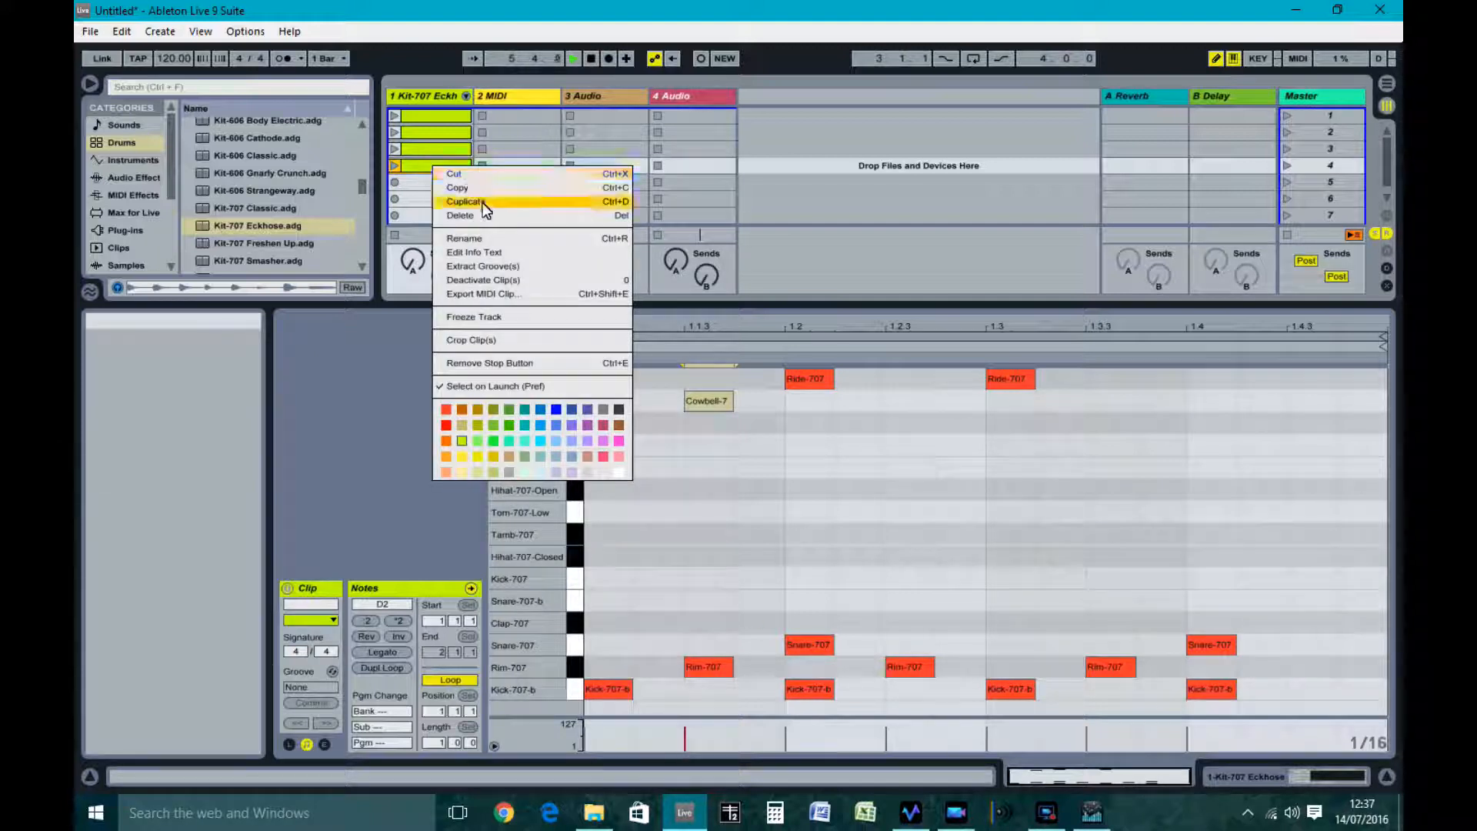
pyautogui.click(436, 198)
pyautogui.click(432, 183)
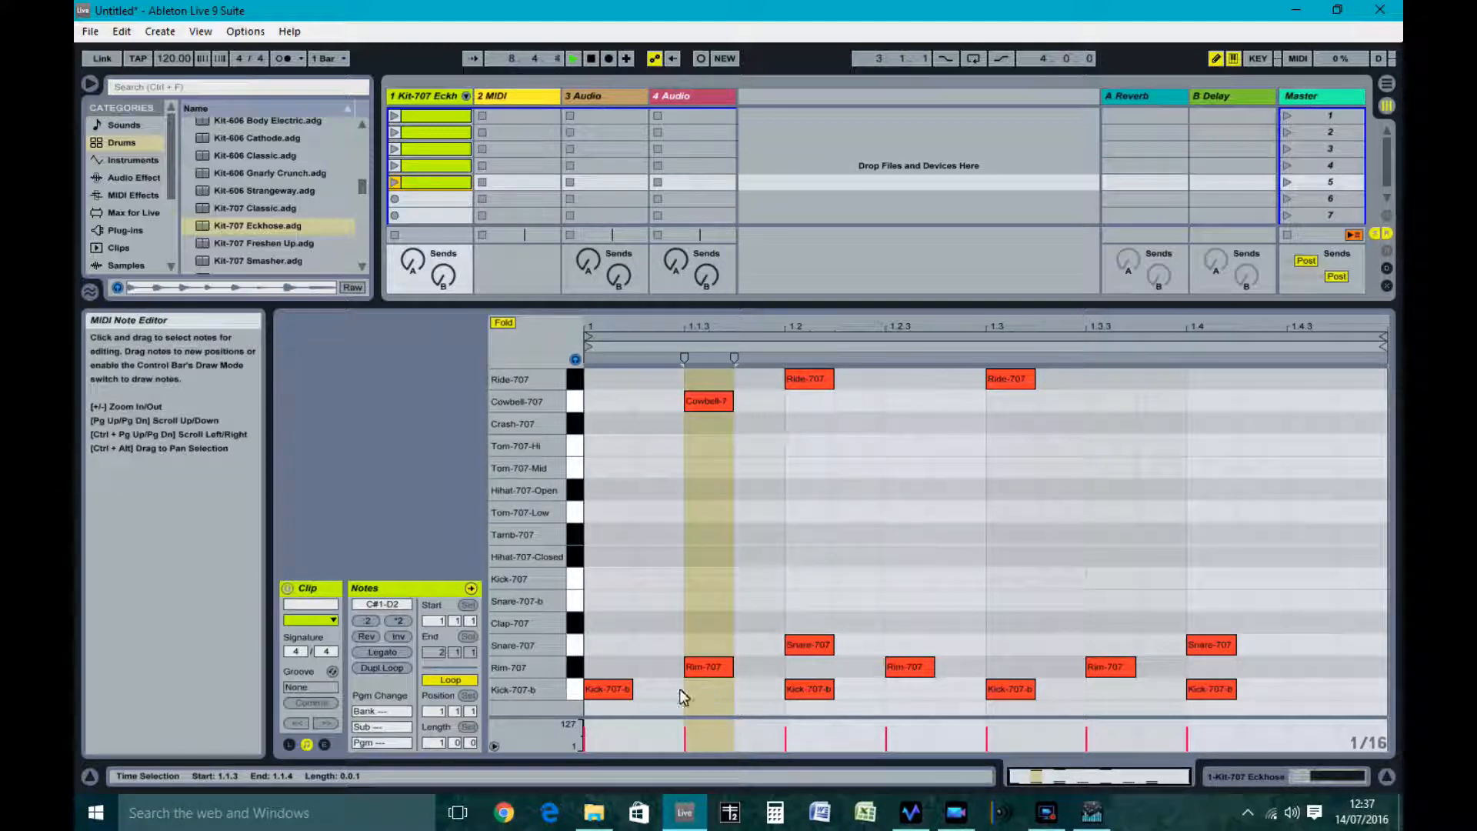
# - Add Kick-707-b notes at 1.1.3, 1.2.3, 1.3.3 and 1.4.3 in the fifth clip, and play it back before stopping it
pyautogui.click(723, 689)
pyautogui.click(912, 689)
pyautogui.click(1111, 689)
pyautogui.click(1289, 690)
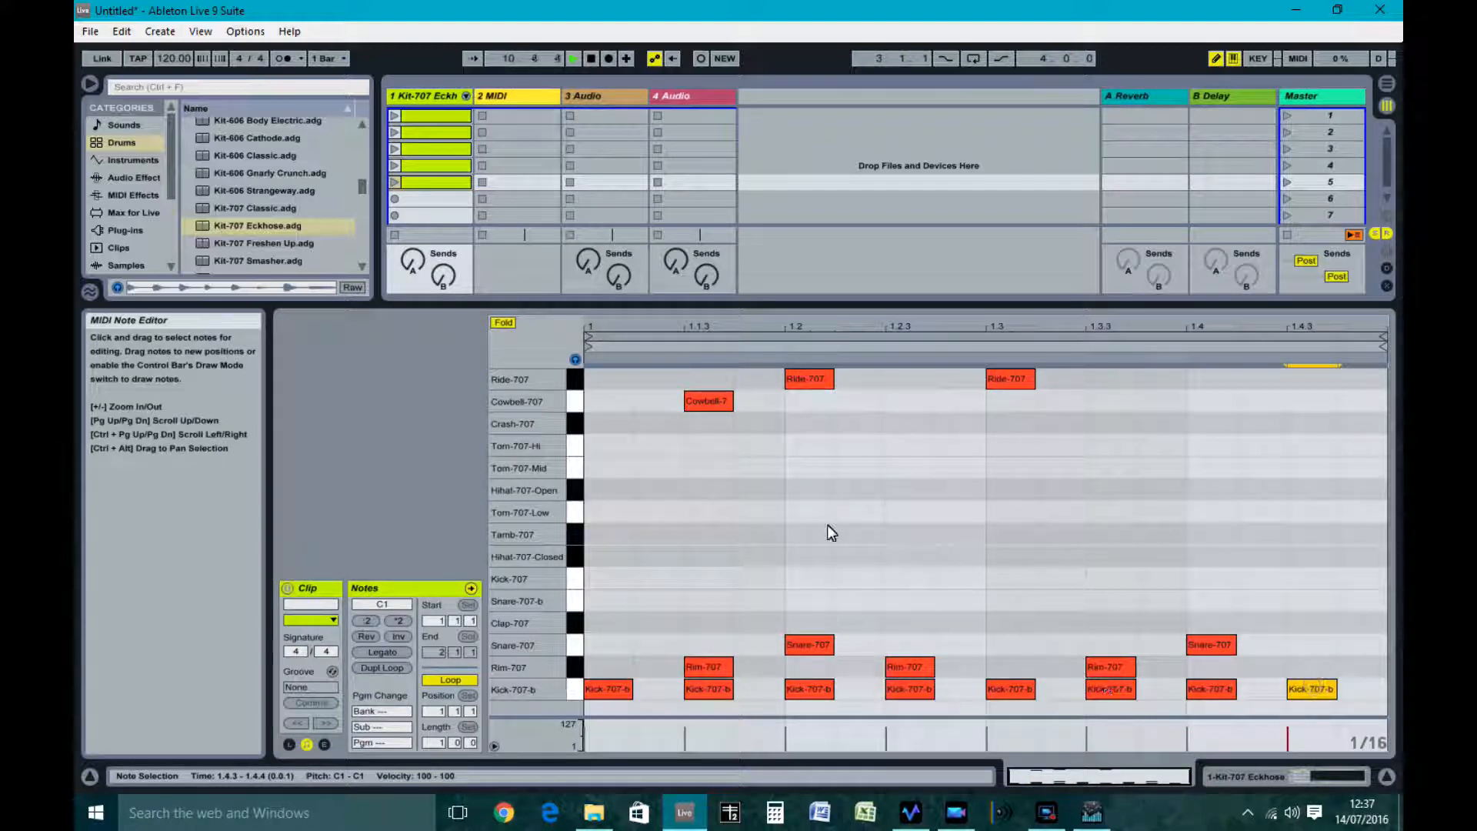
pyautogui.click(572, 60)
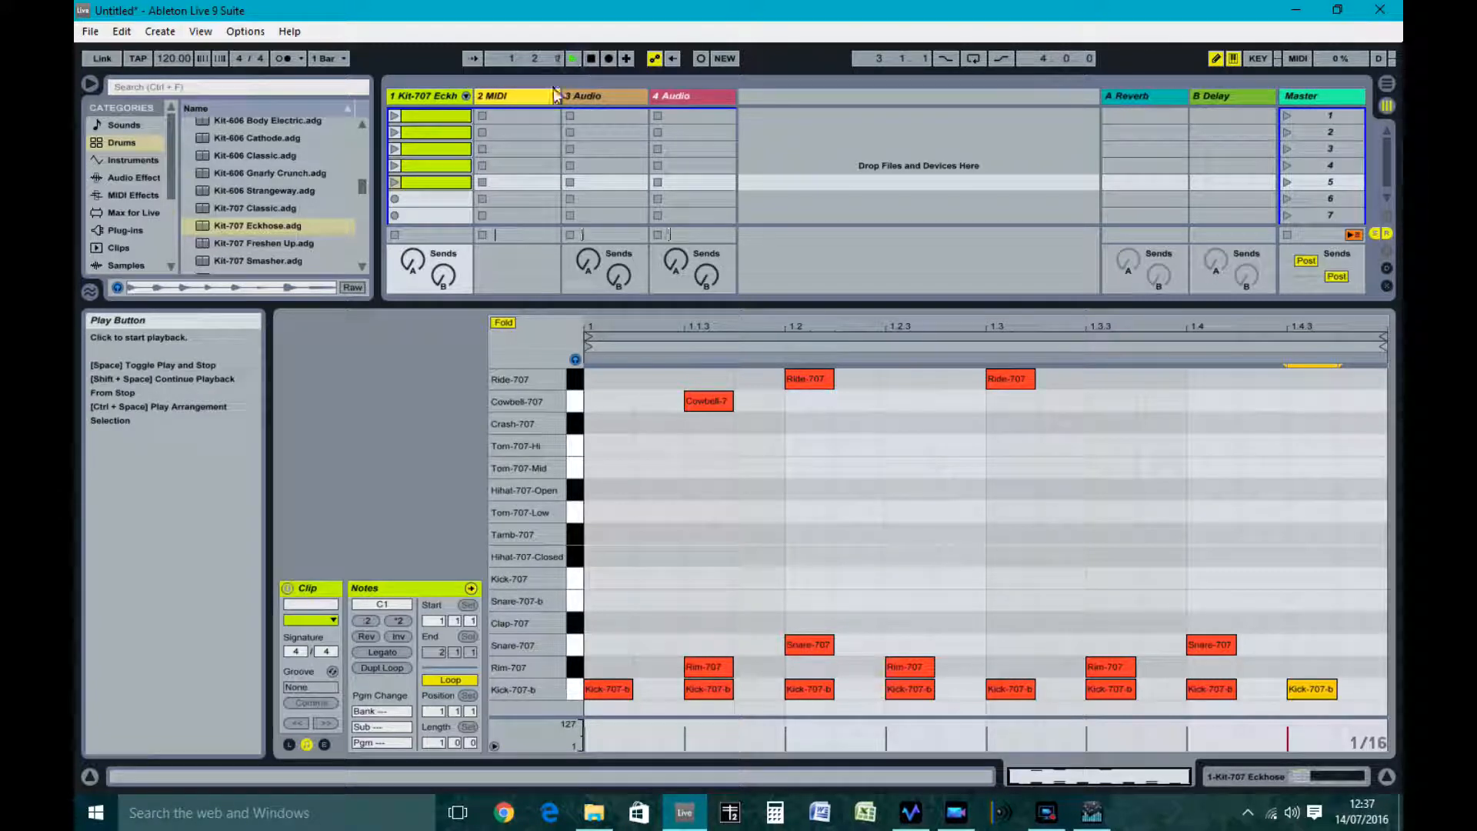
pyautogui.click(590, 58)
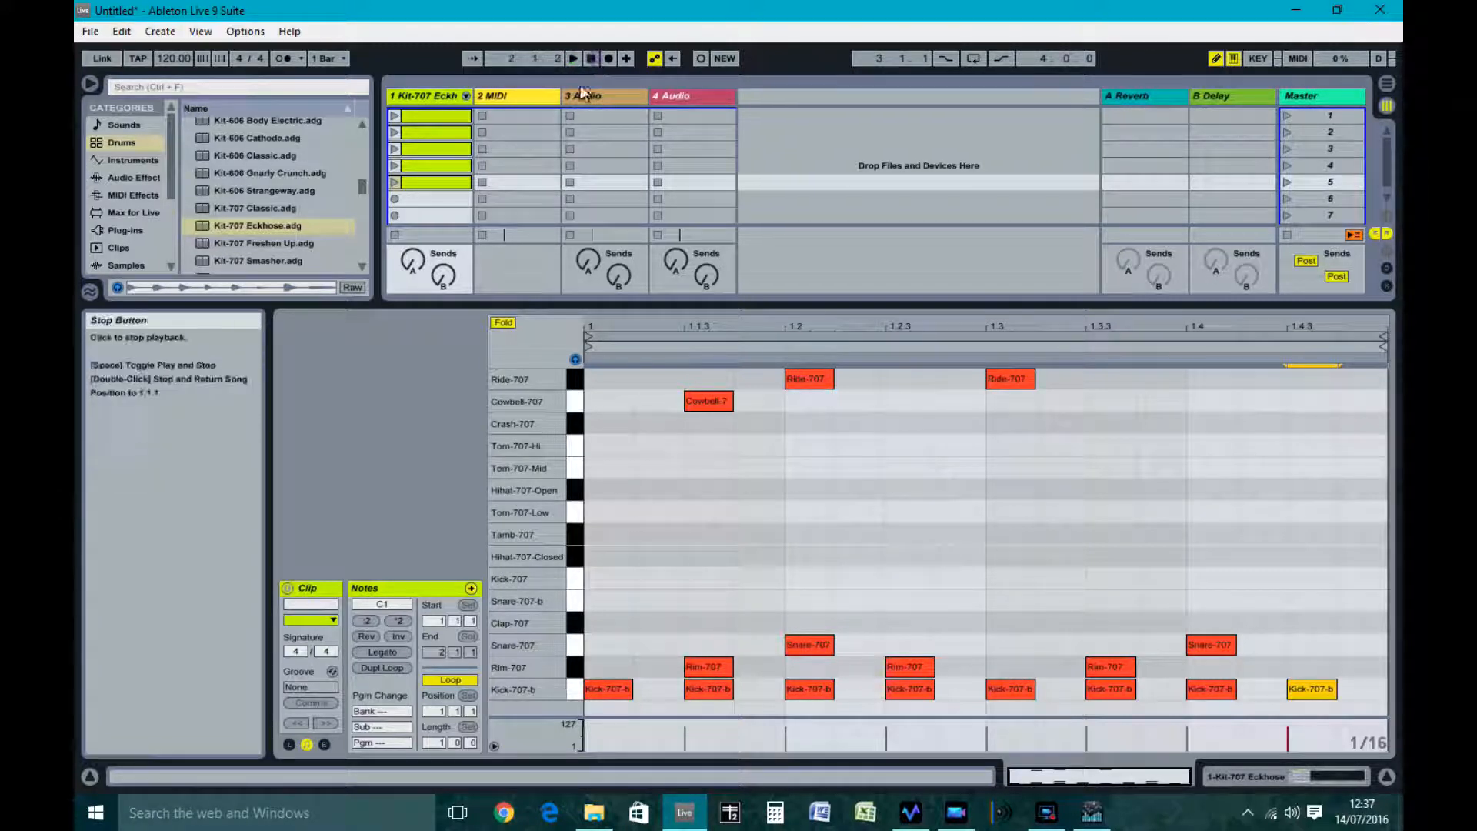
pyautogui.click(395, 185)
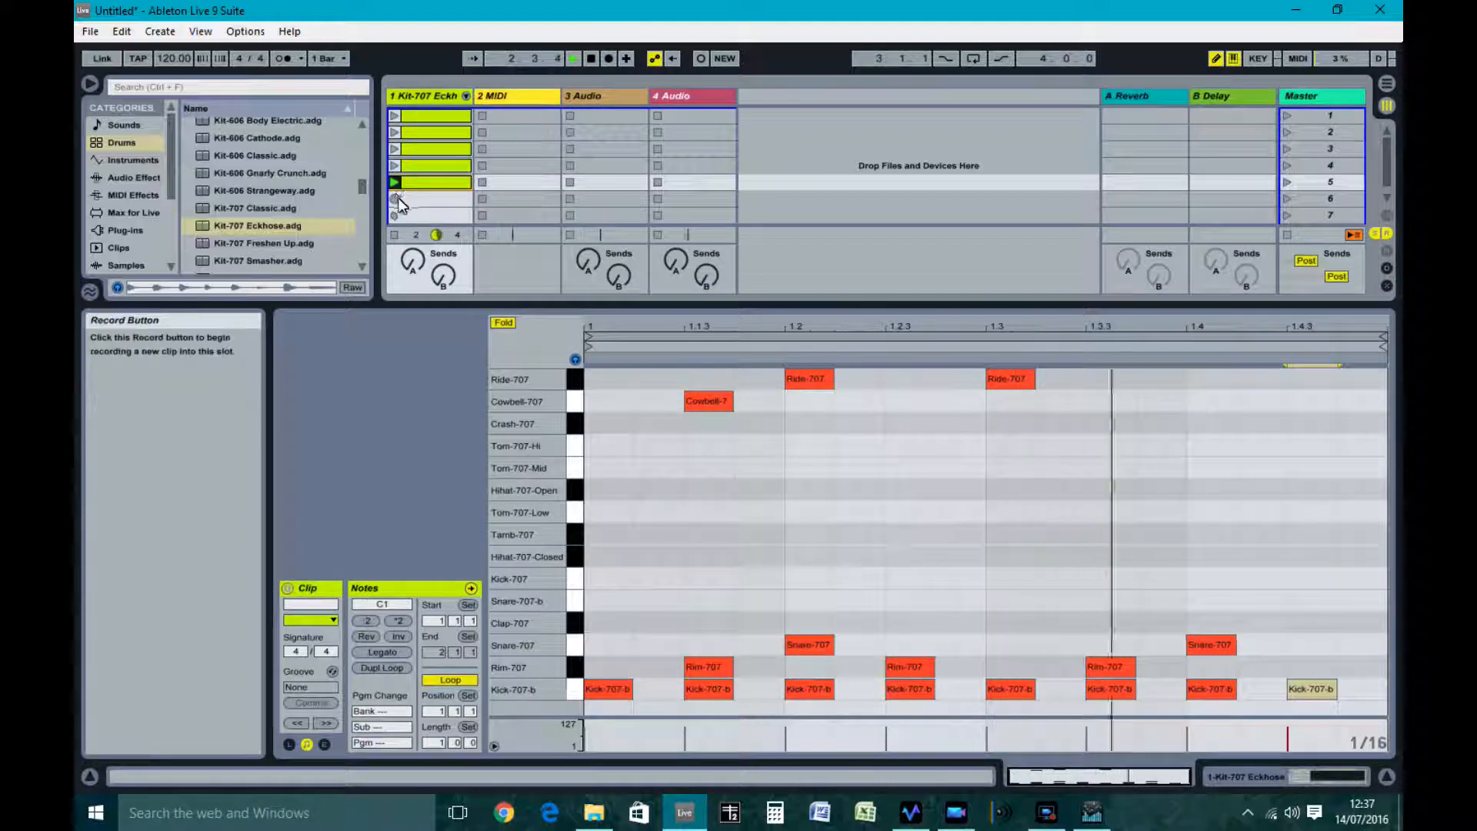
pyautogui.click(395, 238)
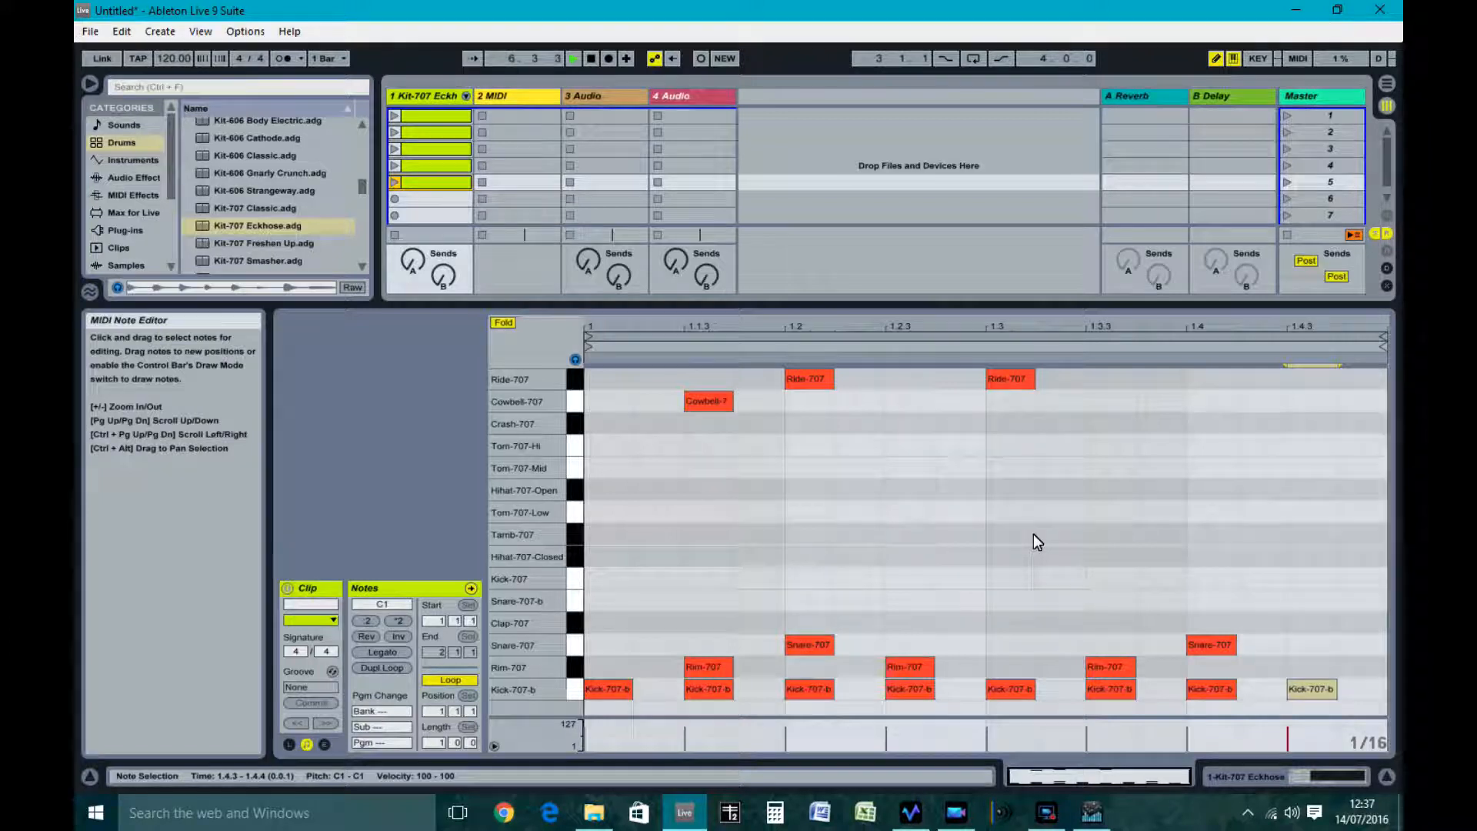
# - Duplicate the fifth clip into the sixth slot and add Hihat-707-Closed notes every half beat from 1.1.3 to 1.4.3, plus one at 1.4.4
pyautogui.rightClick(436, 185)
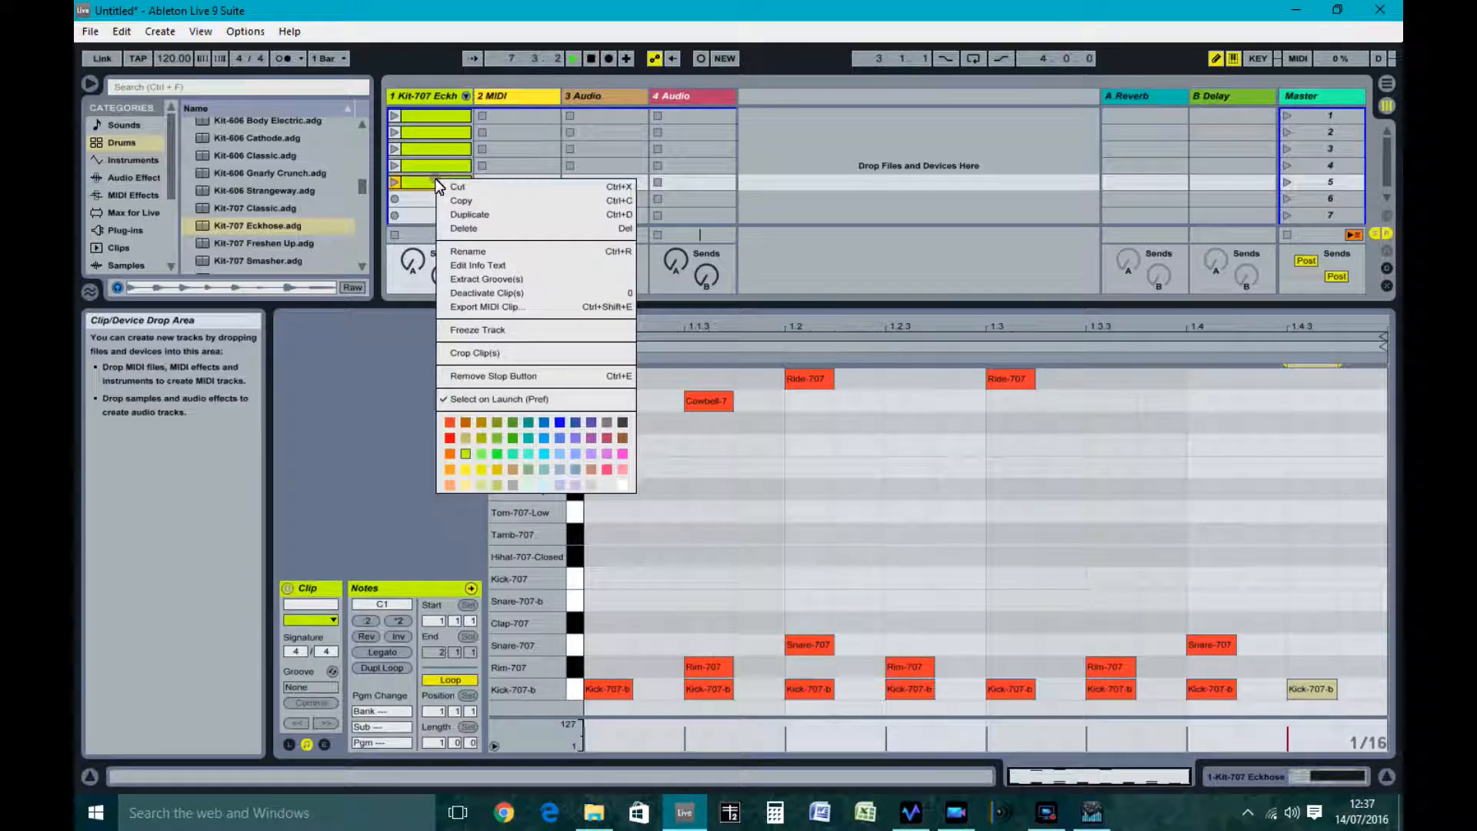
pyautogui.click(472, 214)
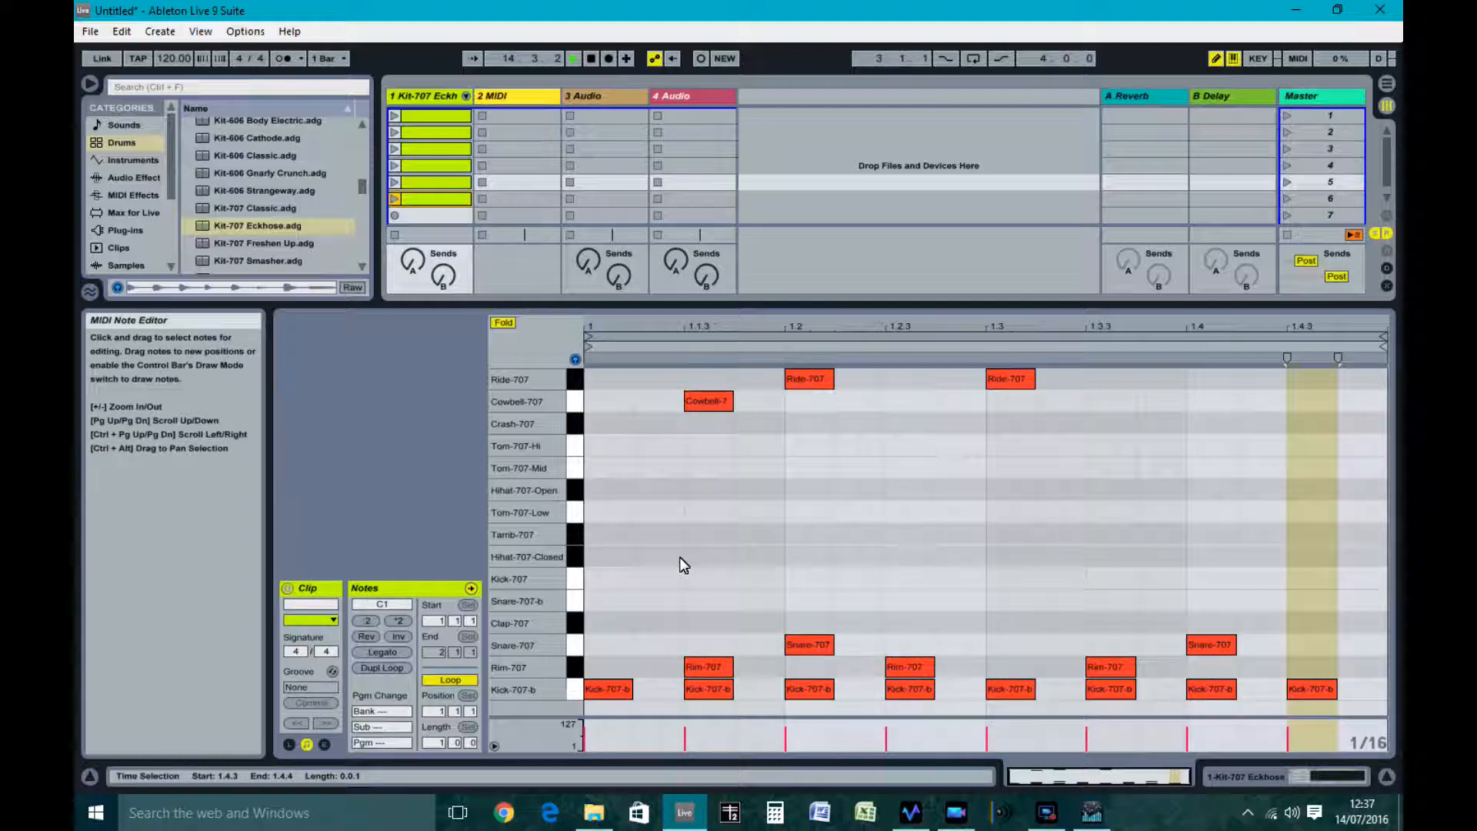
pyautogui.doubleClick(708, 556)
pyautogui.doubleClick(809, 556)
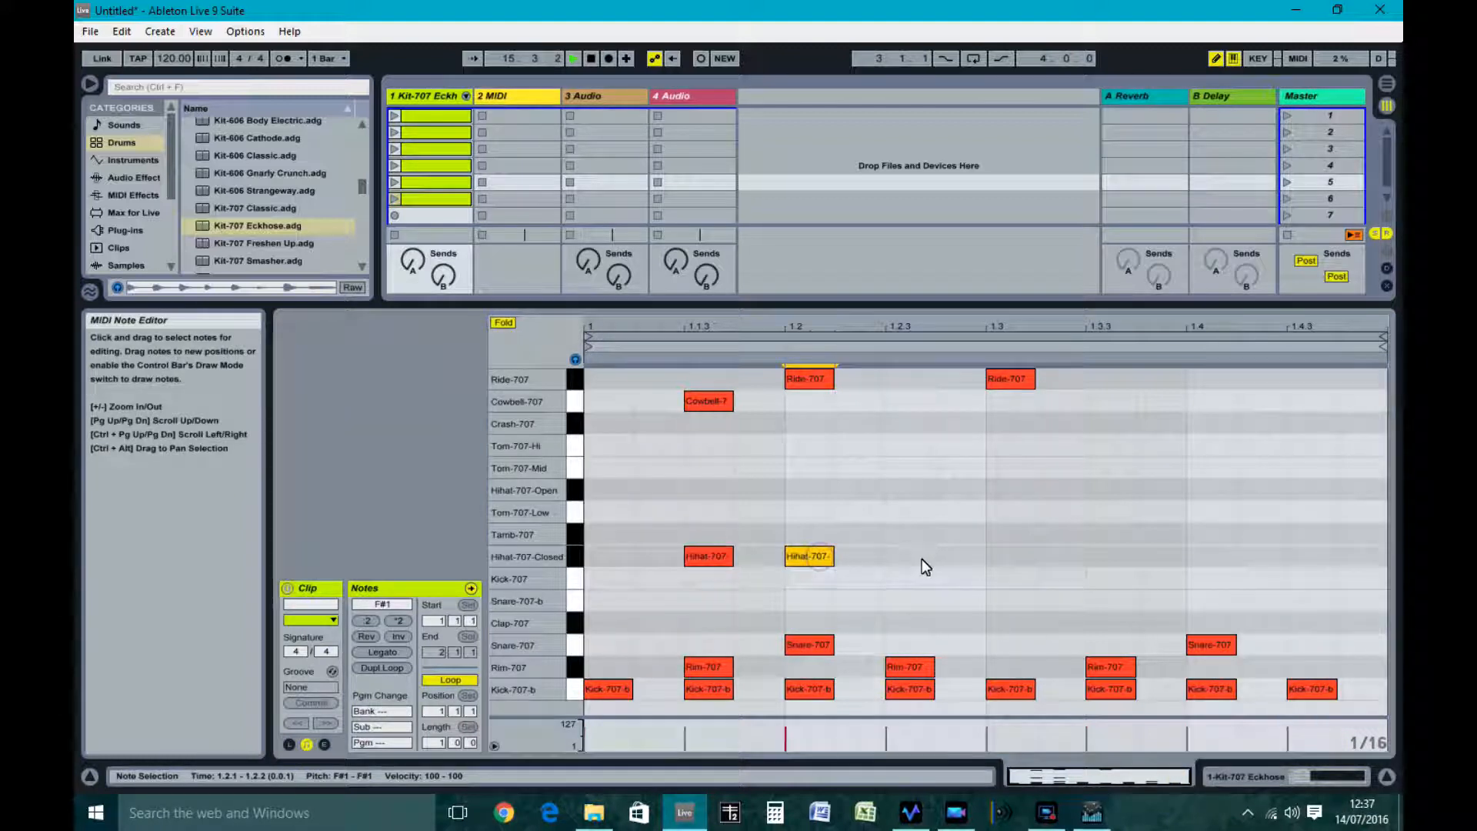
pyautogui.doubleClick(922, 560)
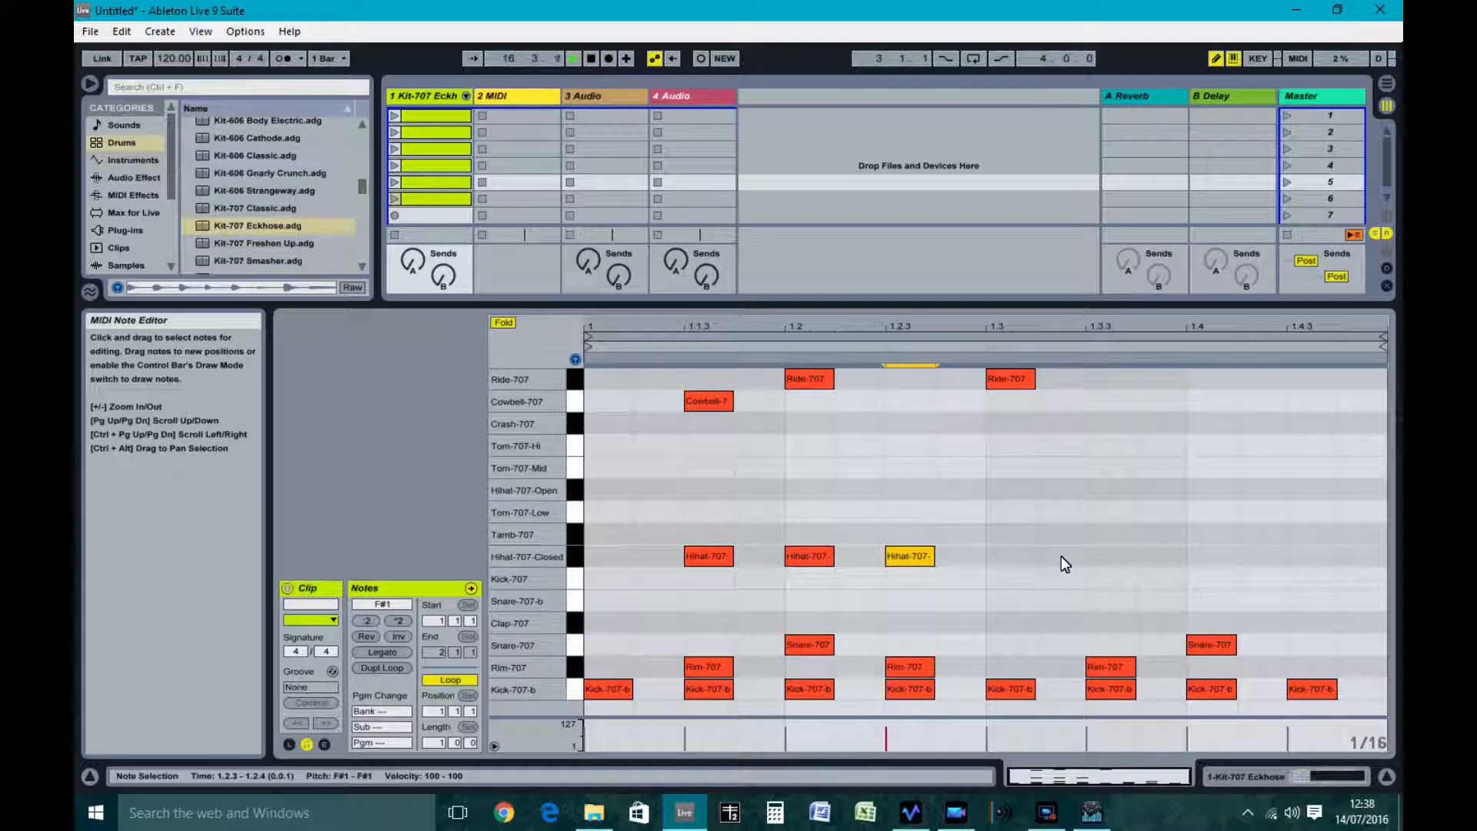
pyautogui.doubleClick(1018, 557)
pyautogui.doubleClick(1110, 557)
pyautogui.doubleClick(1212, 556)
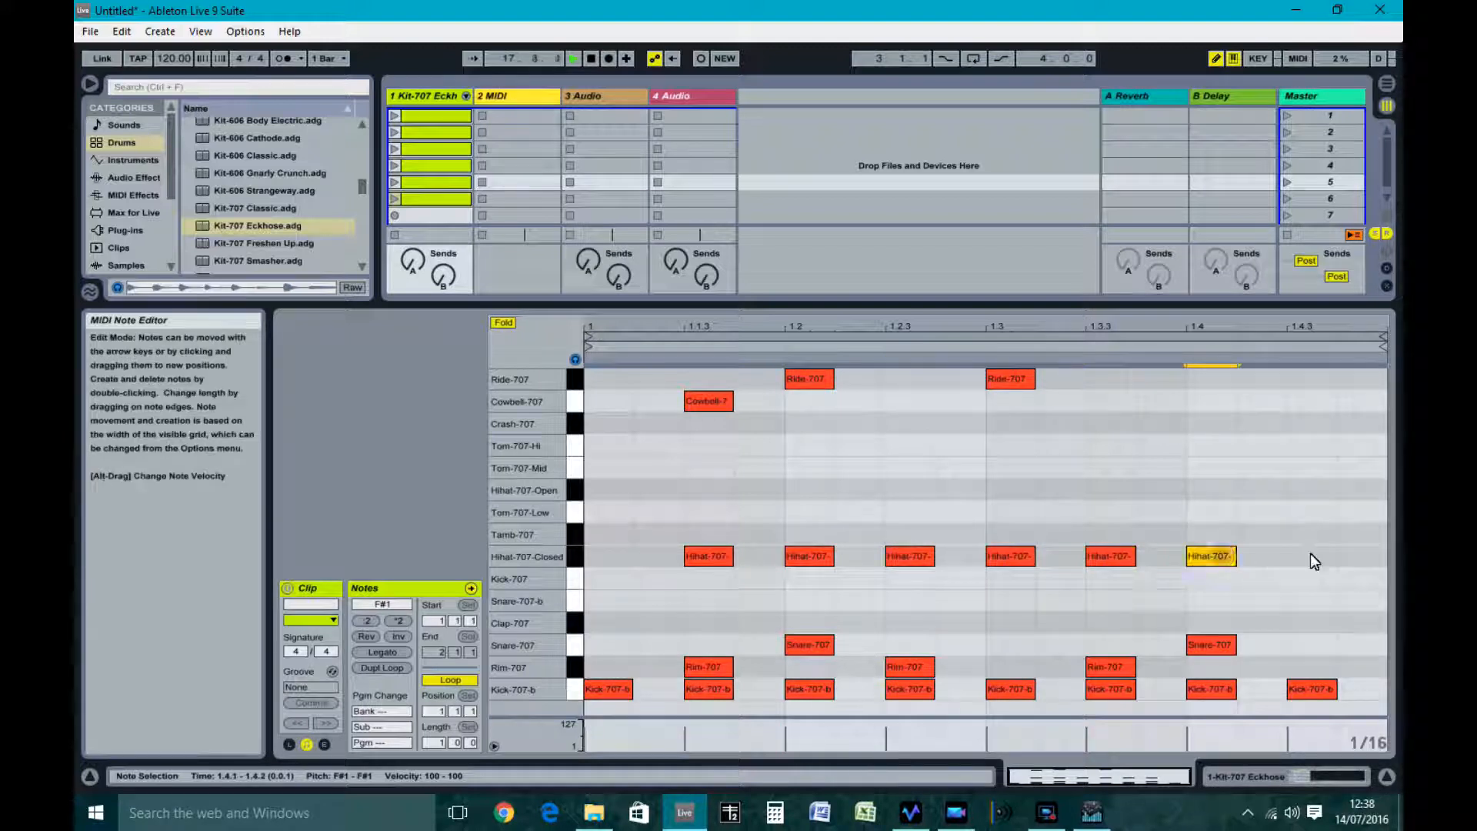
pyautogui.doubleClick(1312, 556)
pyautogui.doubleClick(1361, 556)
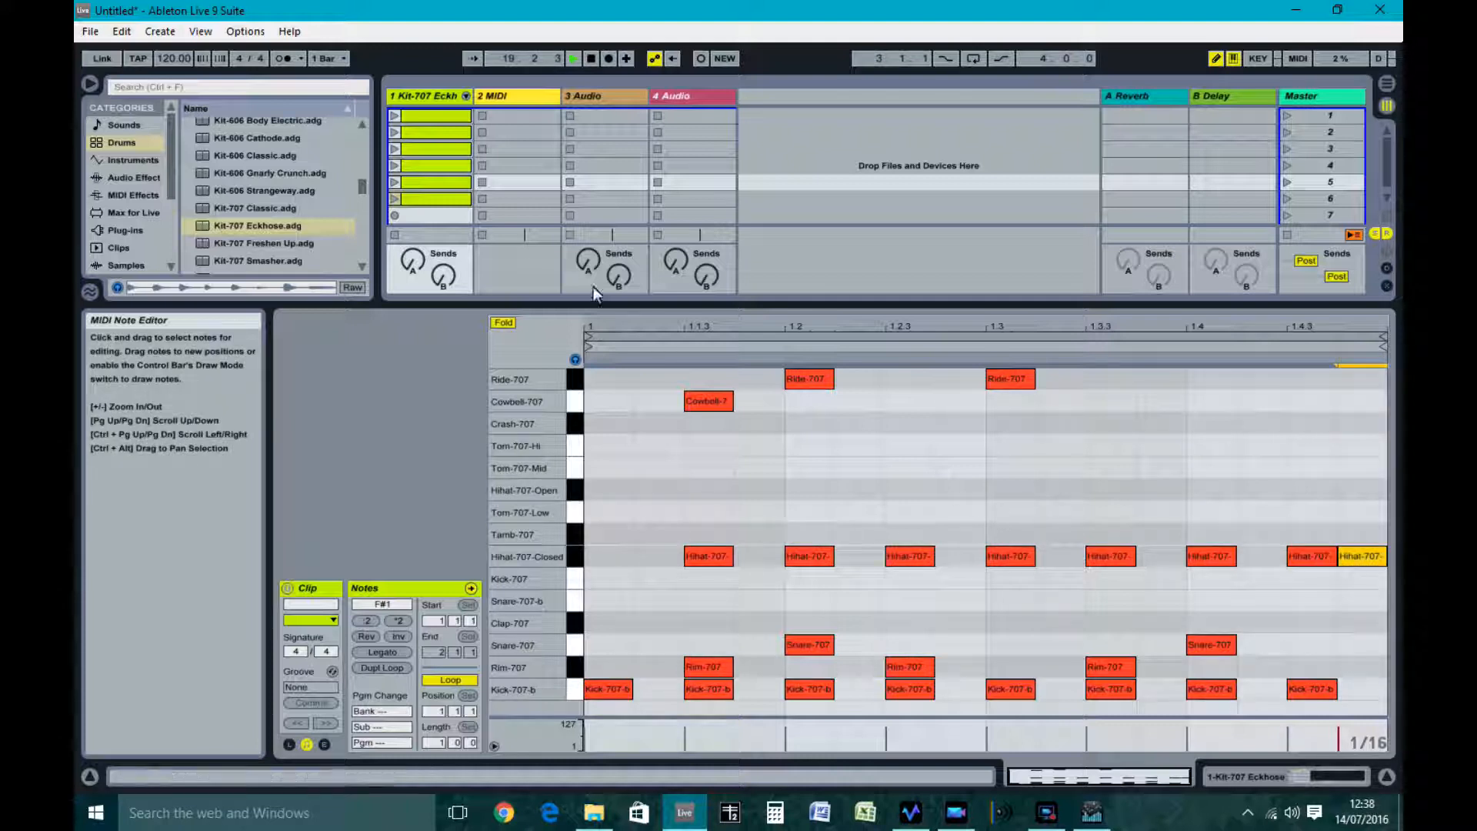
# - Play the sixth clip back with its closed hi-hats and stop it
pyautogui.click(395, 200)
pyautogui.click(394, 199)
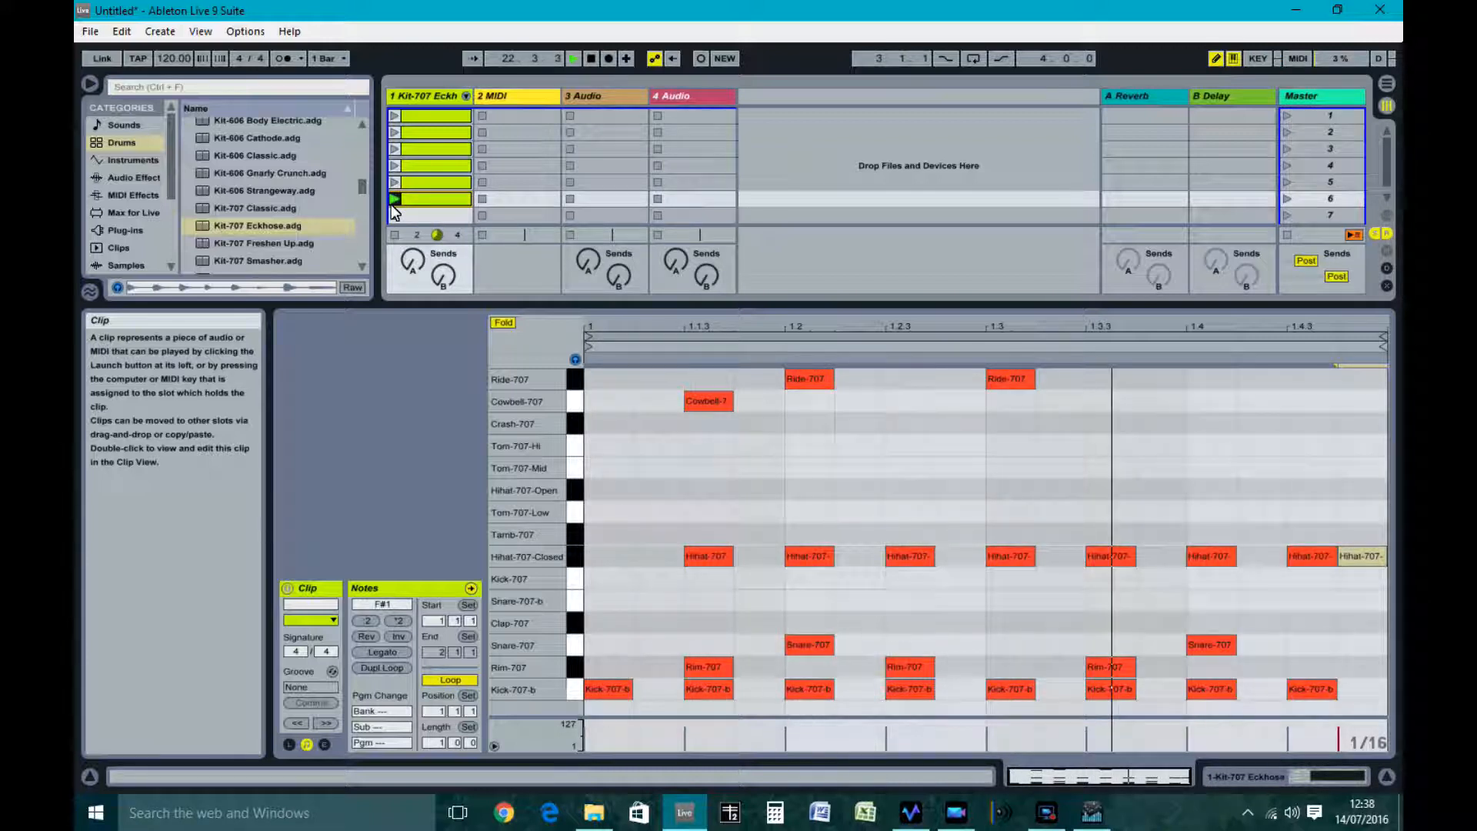
pyautogui.click(394, 237)
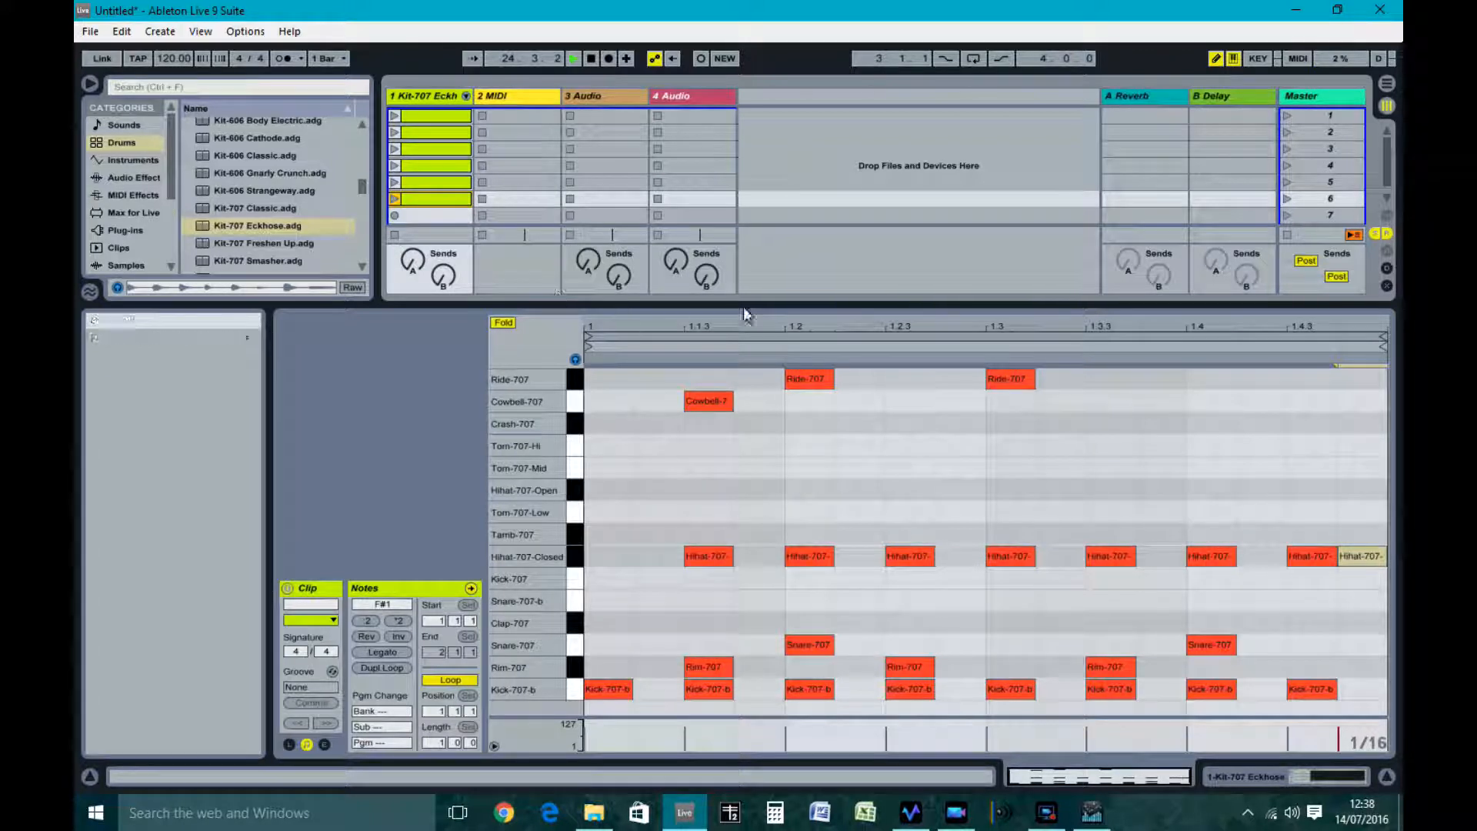
# - Shrink the note editor to reveal the full Session View mixer and turn Draw Mode off
pyautogui.moveTo(832, 303); pyautogui.dragTo(845, 637)
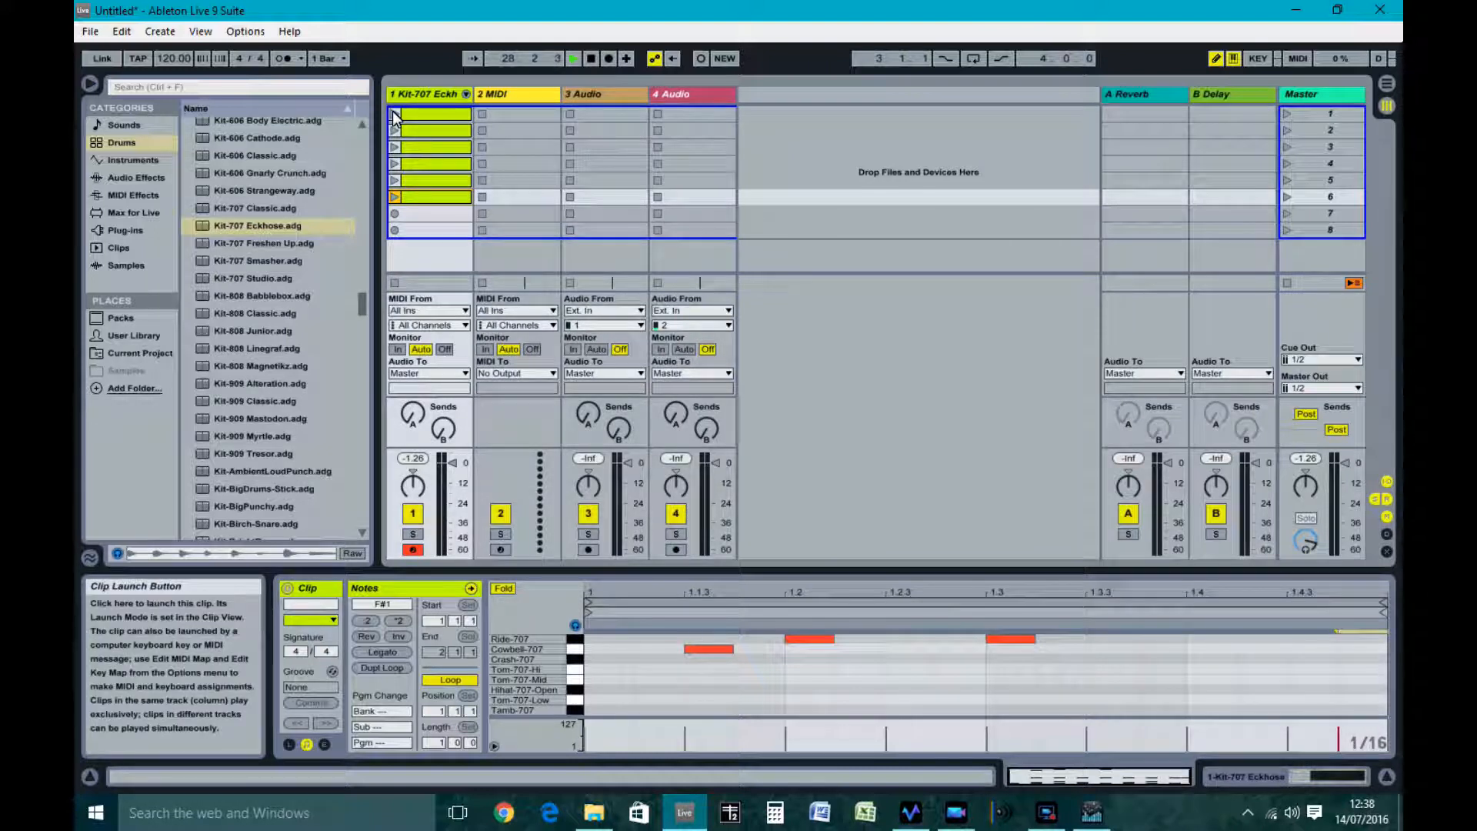
pyautogui.click(1215, 60)
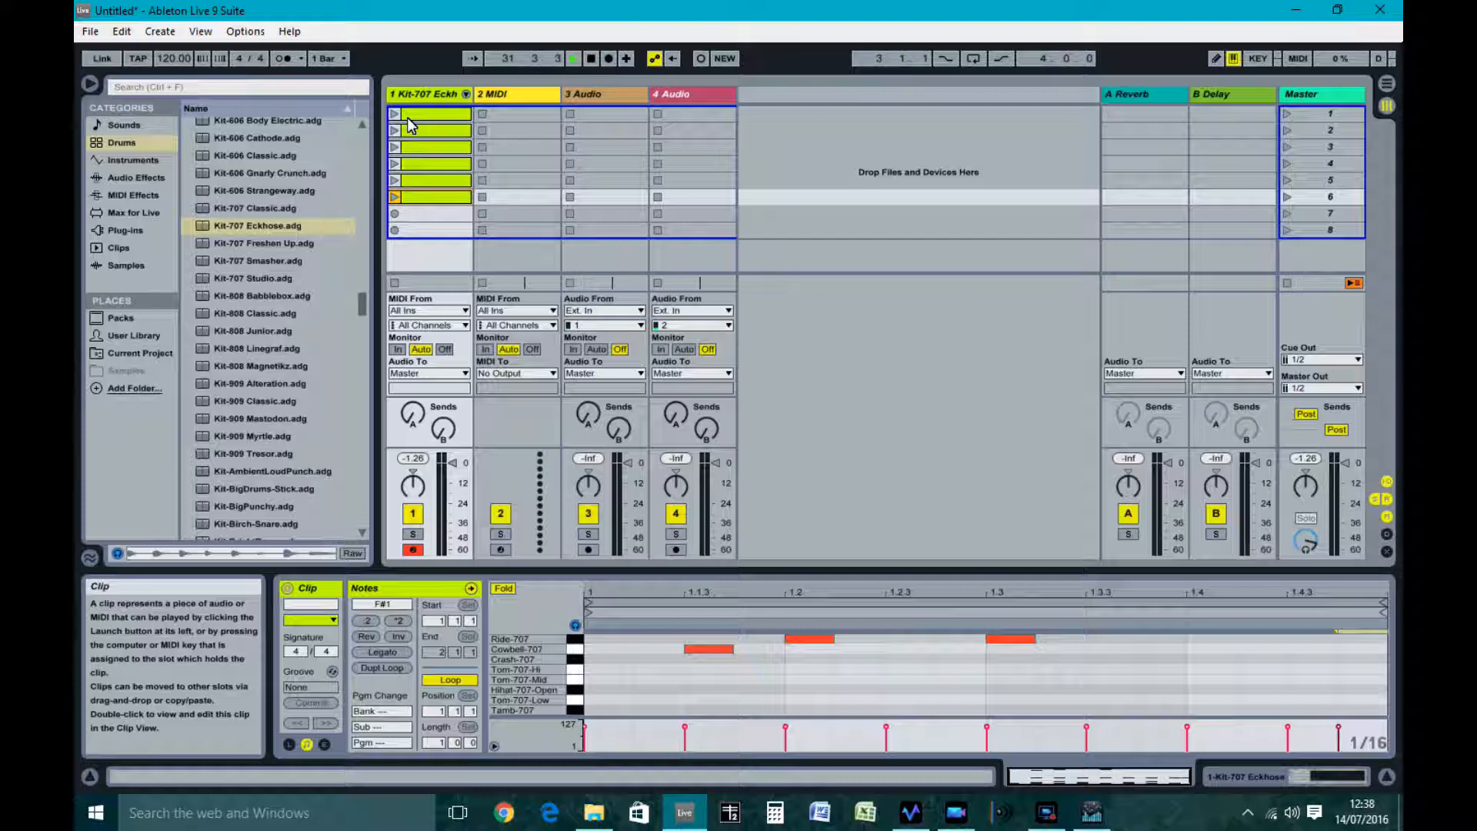
# - Review the global launch quantization choices, keep 1 Bar, and launch the first, second and third drum clips in turn
pyautogui.click(342, 59)
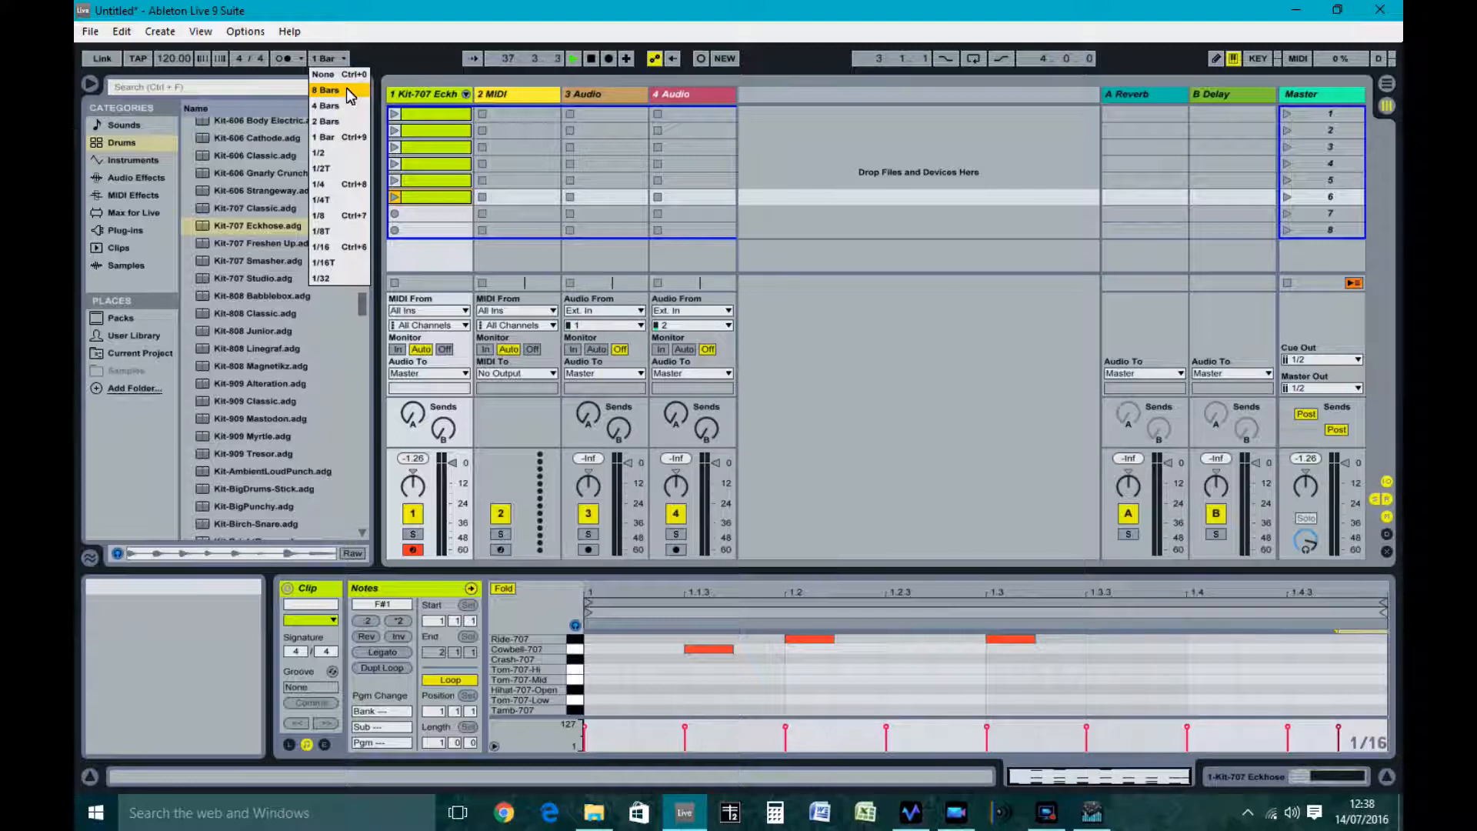
pyautogui.click(343, 138)
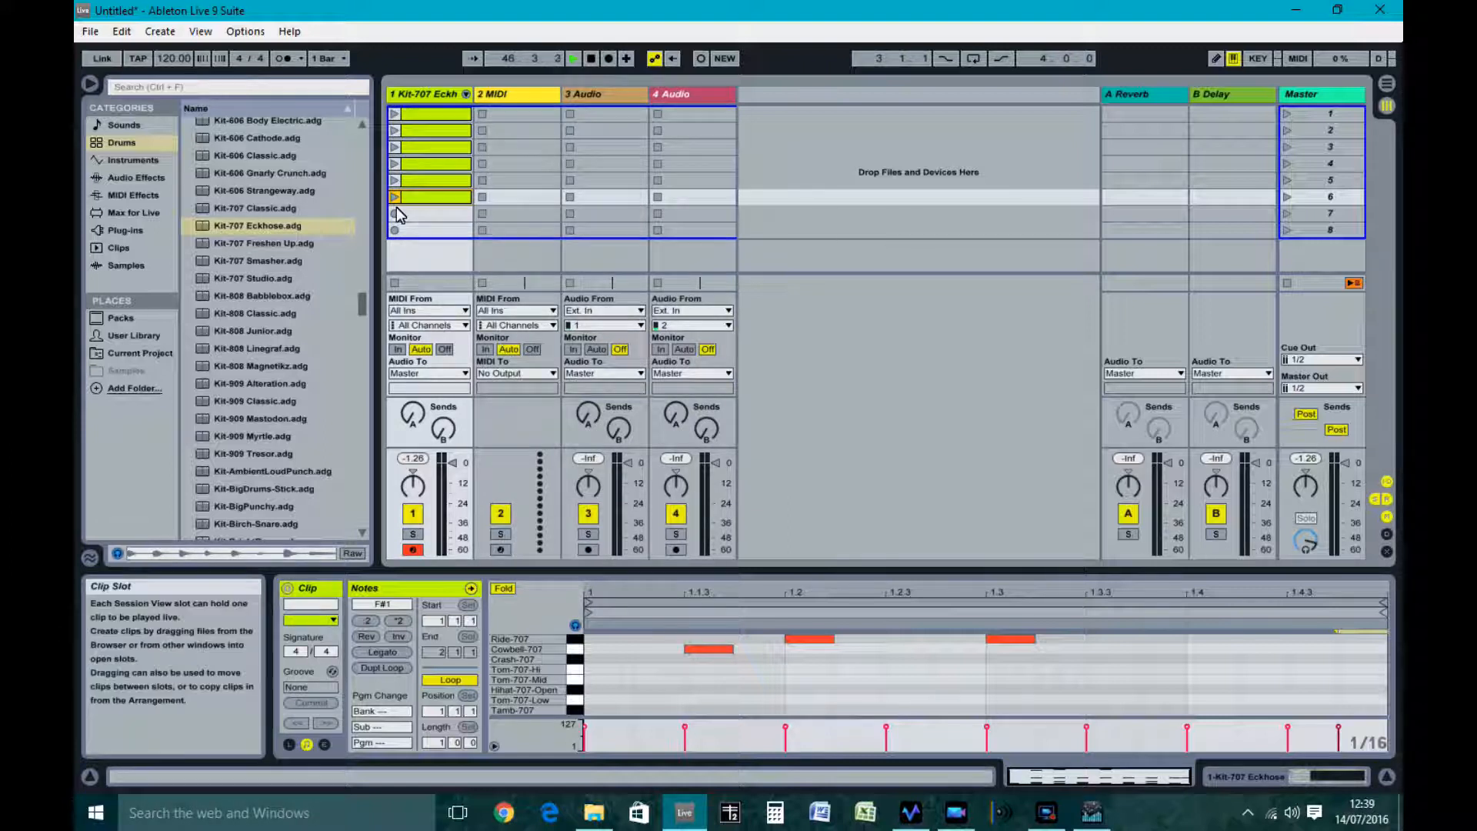
pyautogui.click(395, 115)
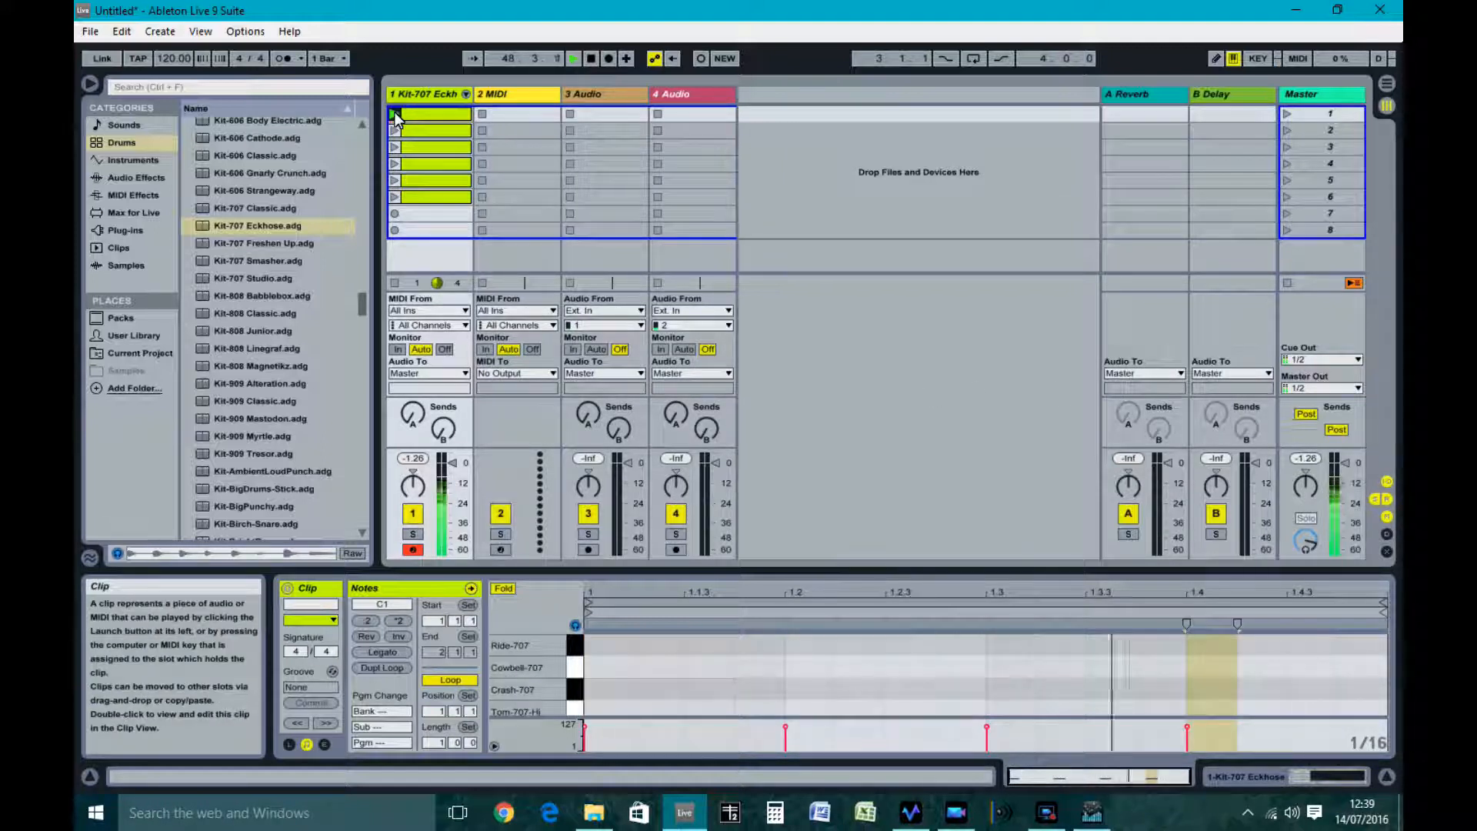
pyautogui.click(394, 132)
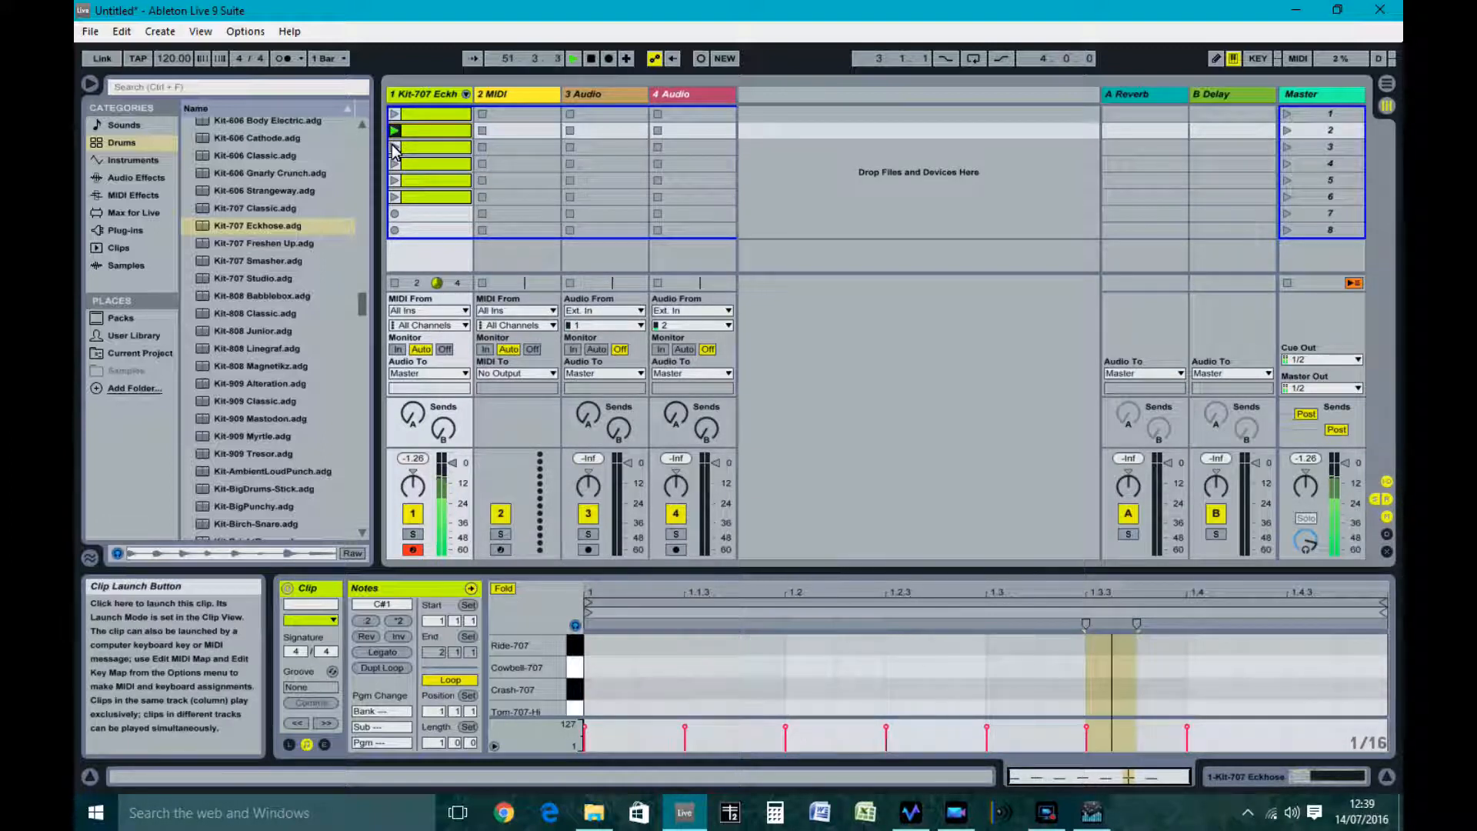
pyautogui.click(394, 148)
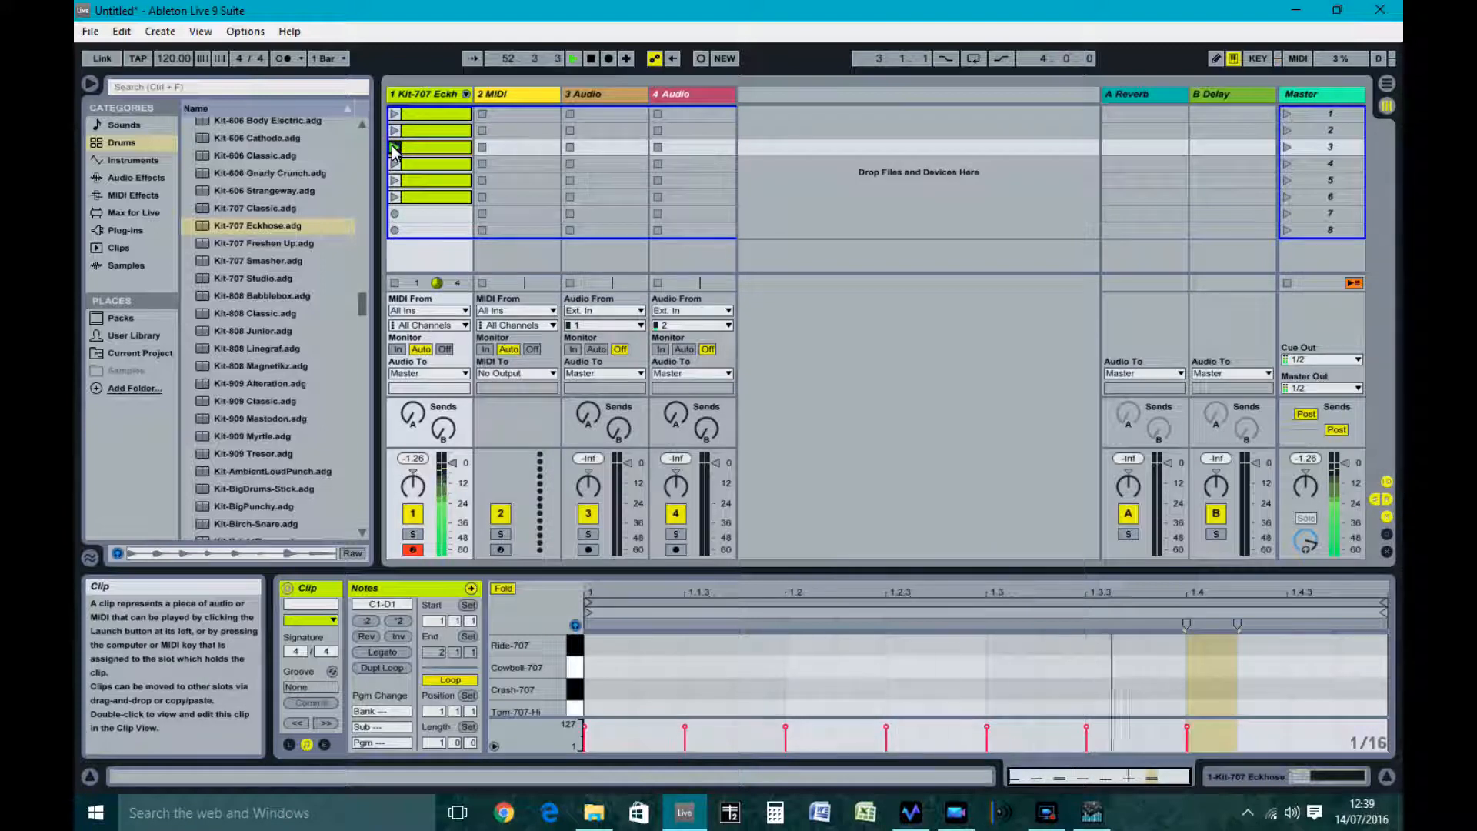
# - Launch the sixth, fourth, second and fifth drum clips in that order and stop the track's playback
pyautogui.click(395, 197)
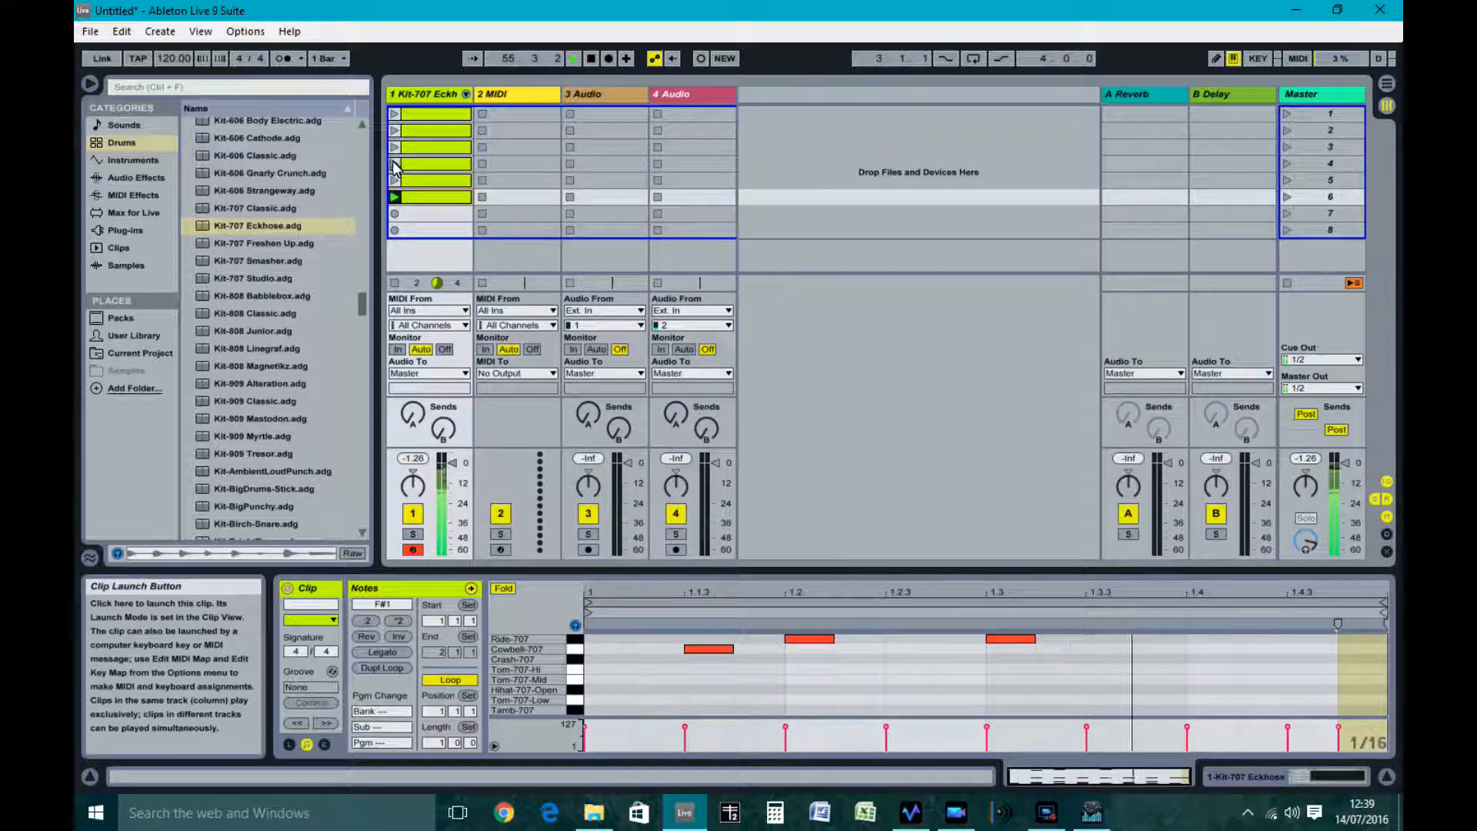
pyautogui.click(395, 166)
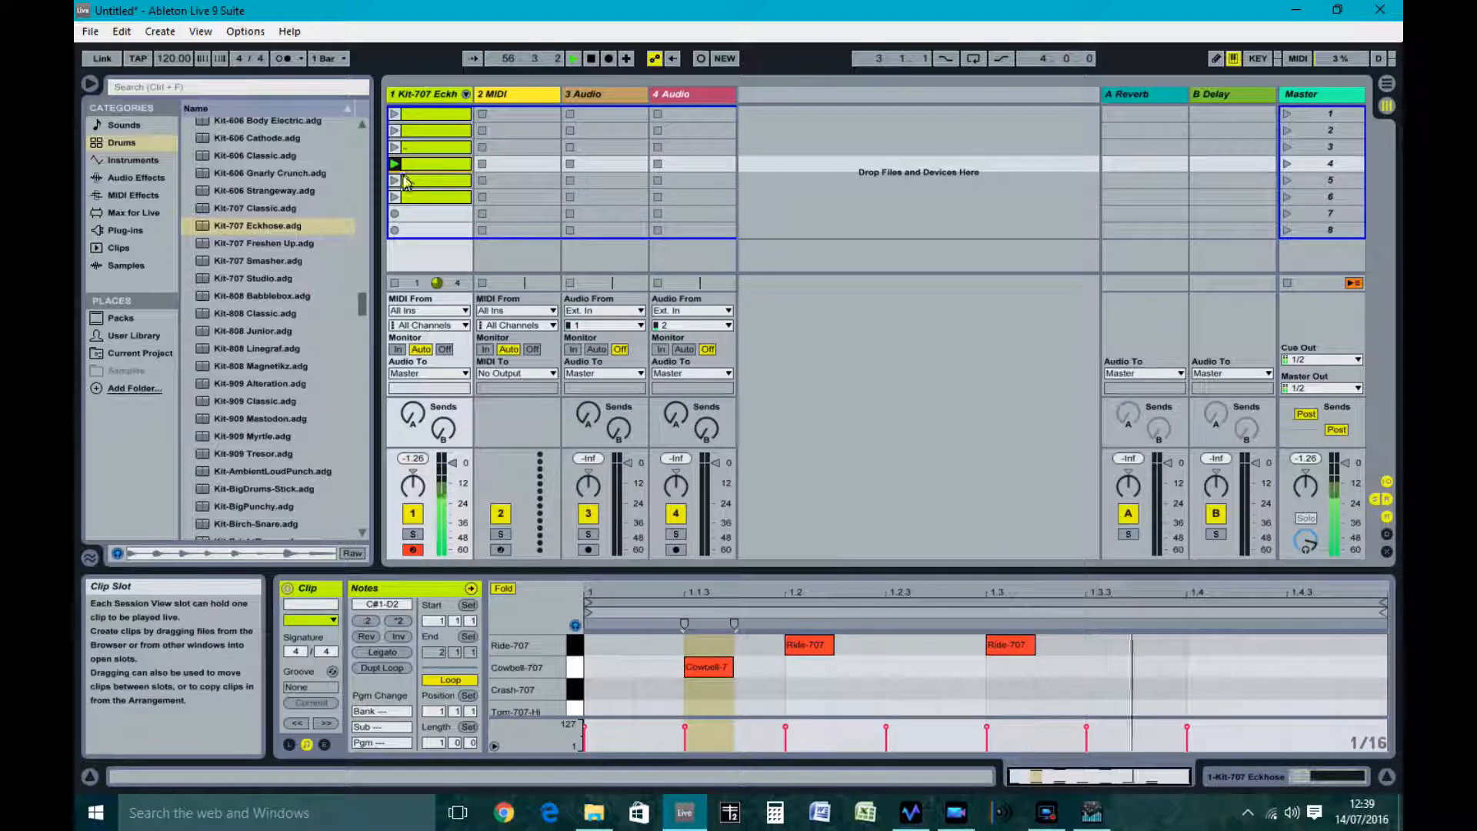
pyautogui.click(395, 131)
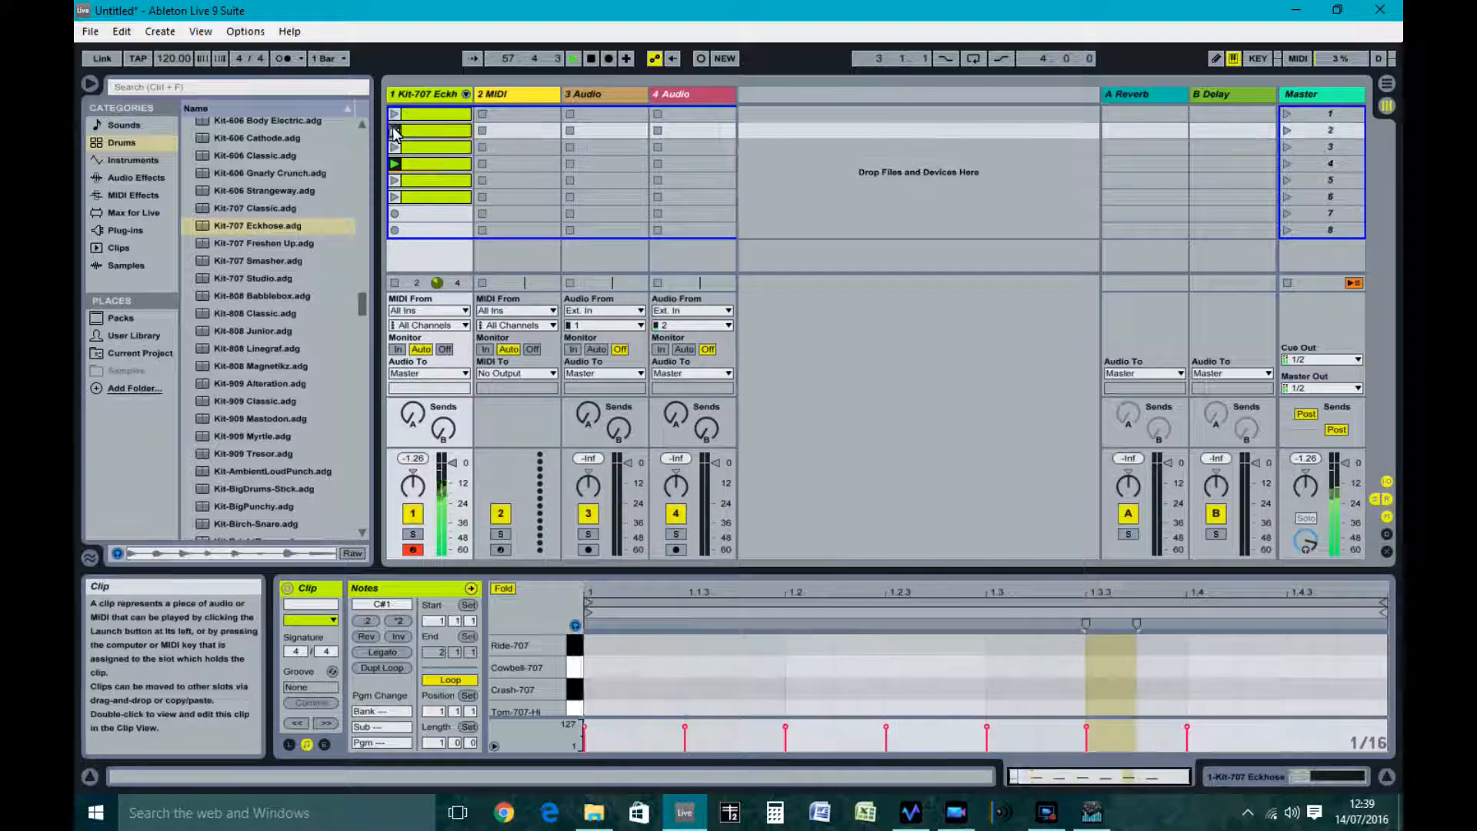
pyautogui.click(395, 182)
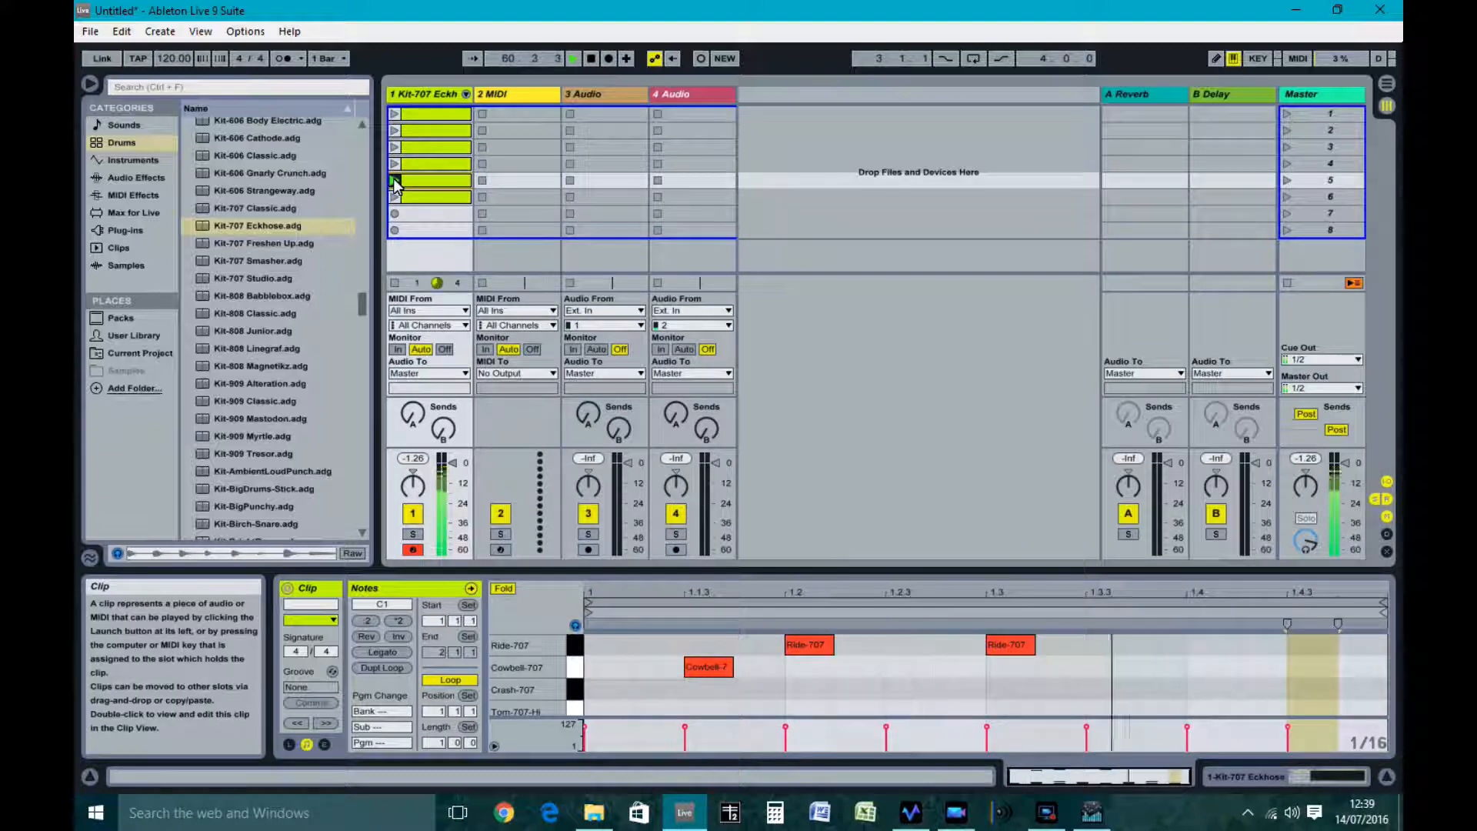
pyautogui.click(395, 284)
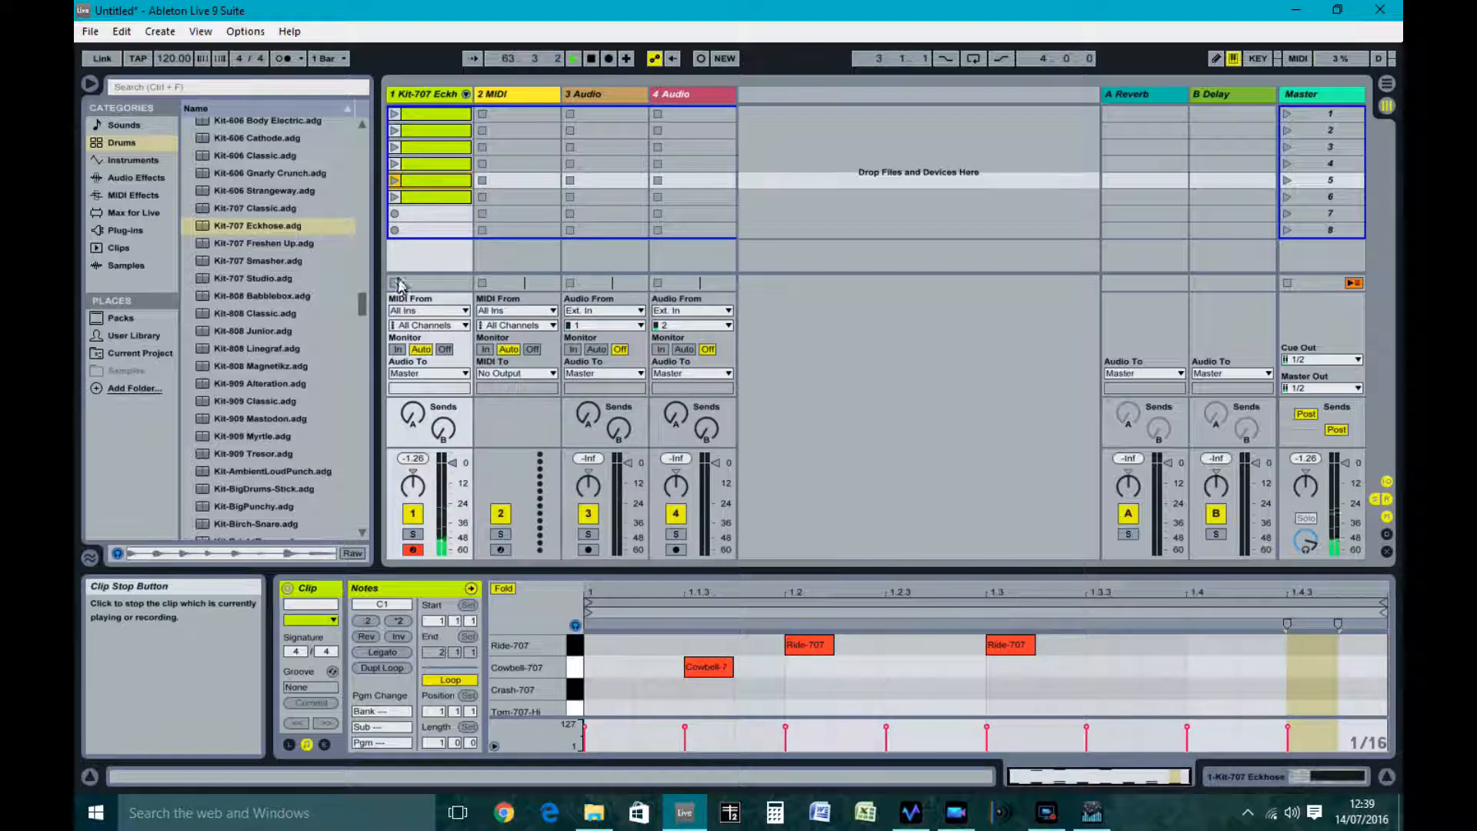
# - Select the six drum clips one after another, from first to sixth, to view each one's note pattern
pyautogui.click(415, 116)
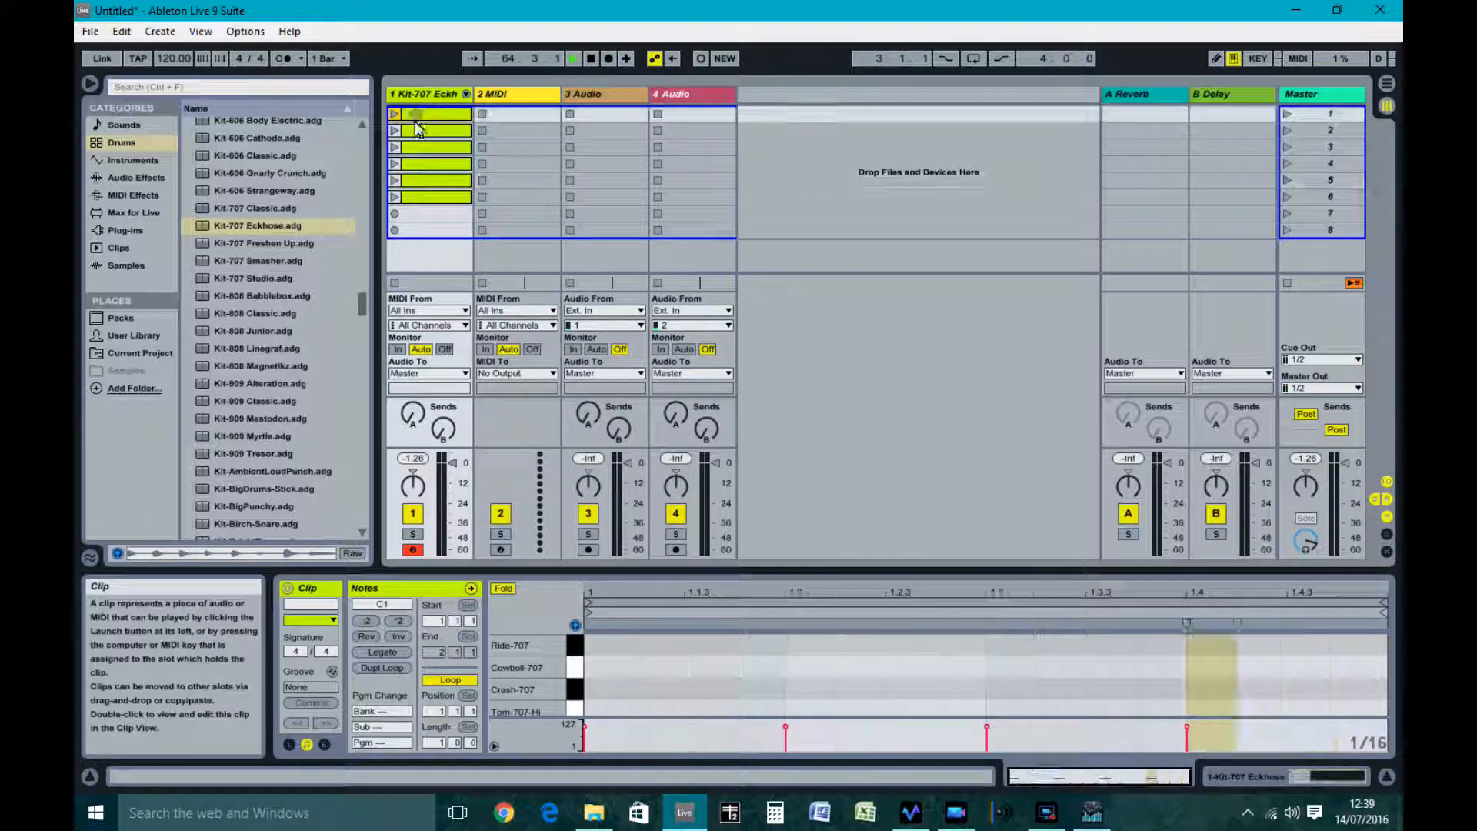
pyautogui.click(416, 130)
pyautogui.click(420, 147)
pyautogui.click(418, 164)
pyautogui.click(420, 180)
pyautogui.click(418, 197)
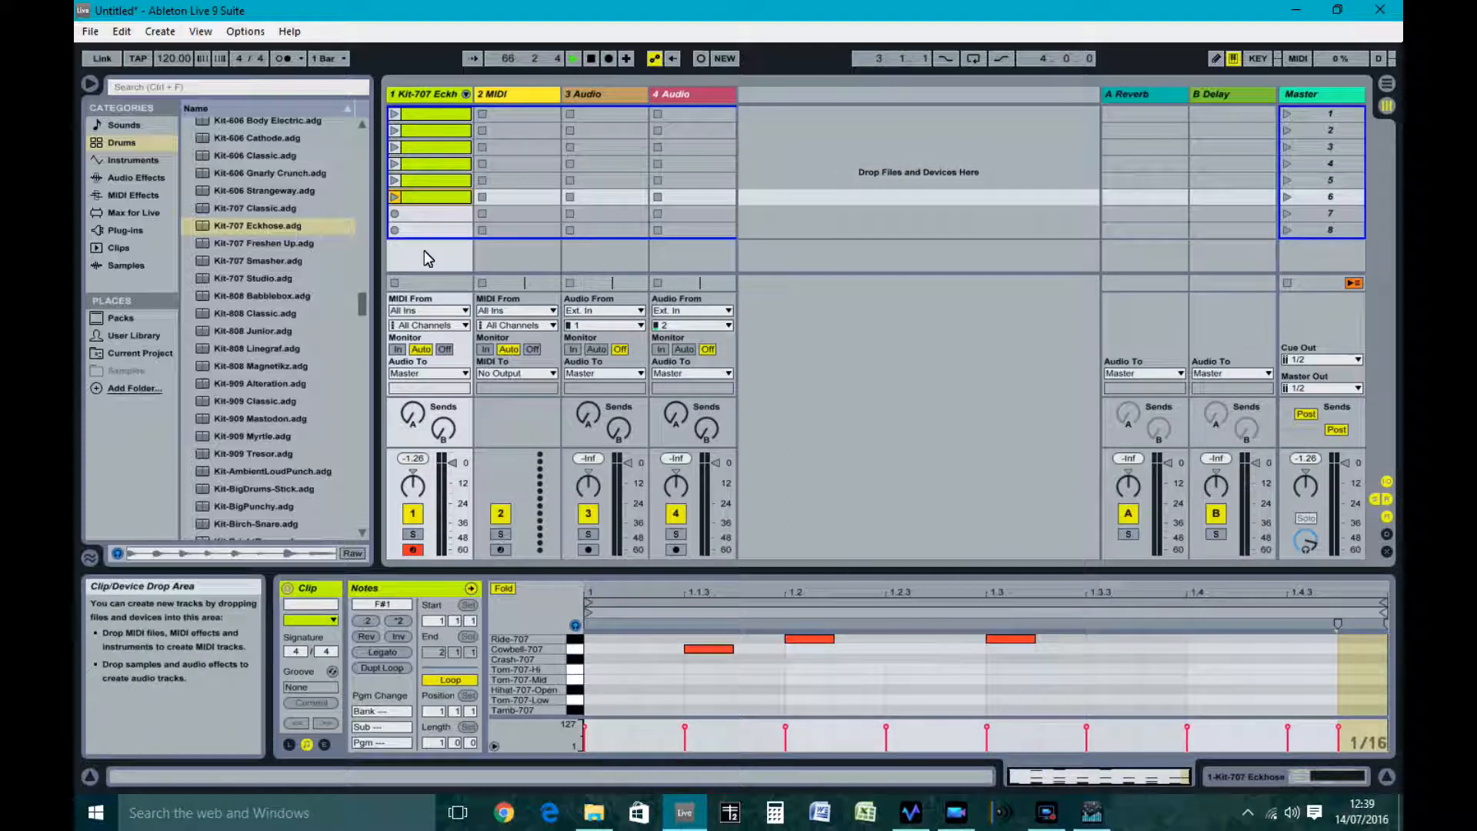